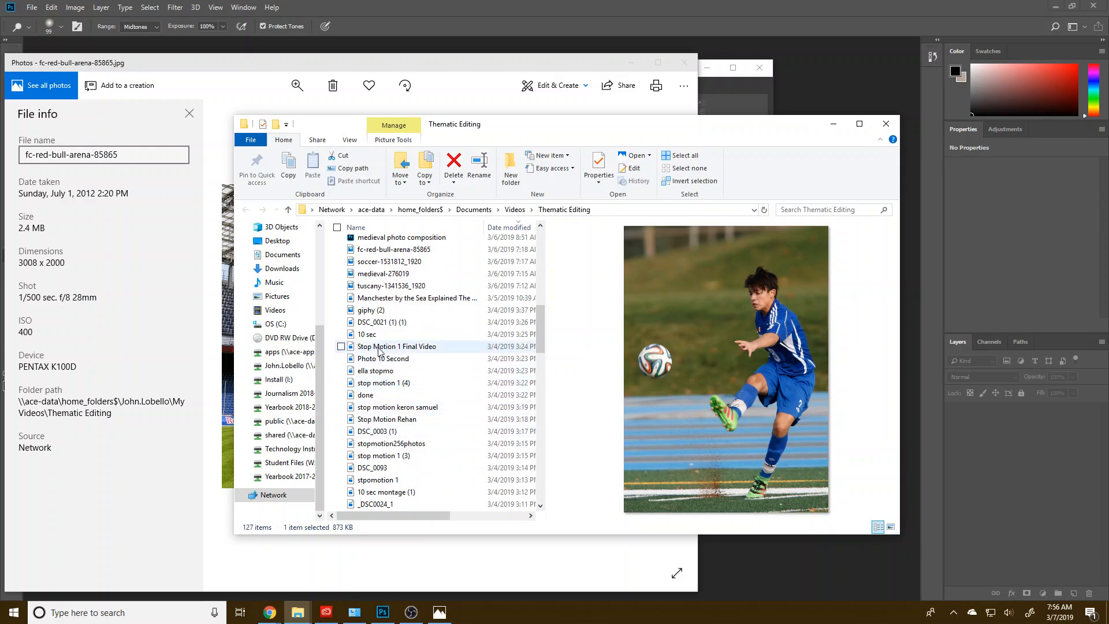
Step: Open the soccer-1531812_1920 photo from the Thematic Editing folder in Photoshop
scroll(406, 376, "up", 1)
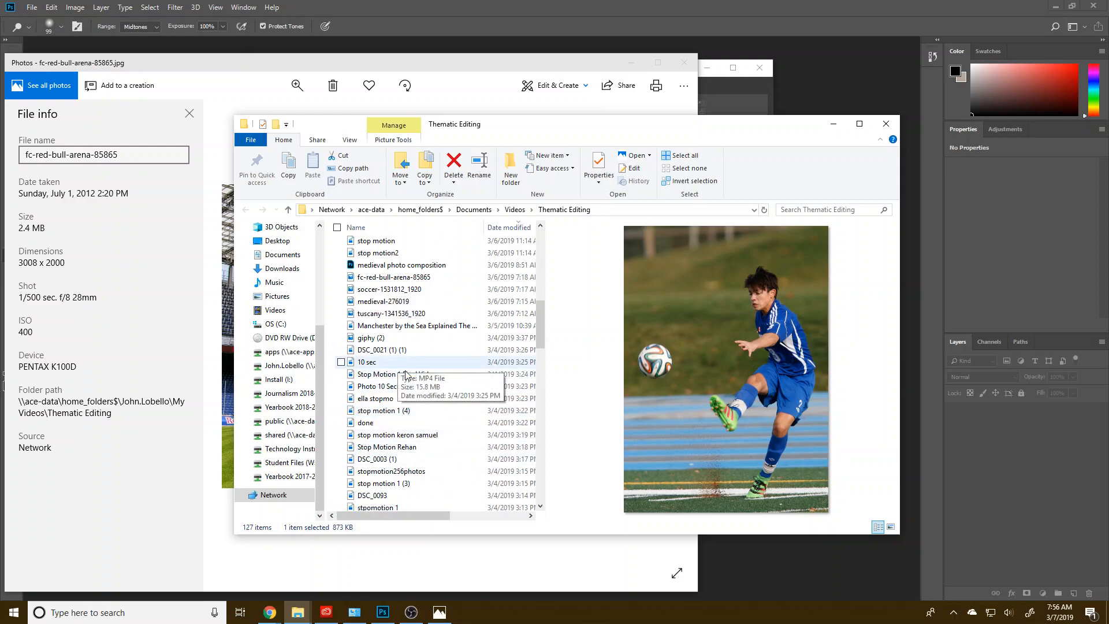
left_click(406, 290)
left_click_drag(723, 125, 812, 119)
left_click_drag(474, 286, 762, 572)
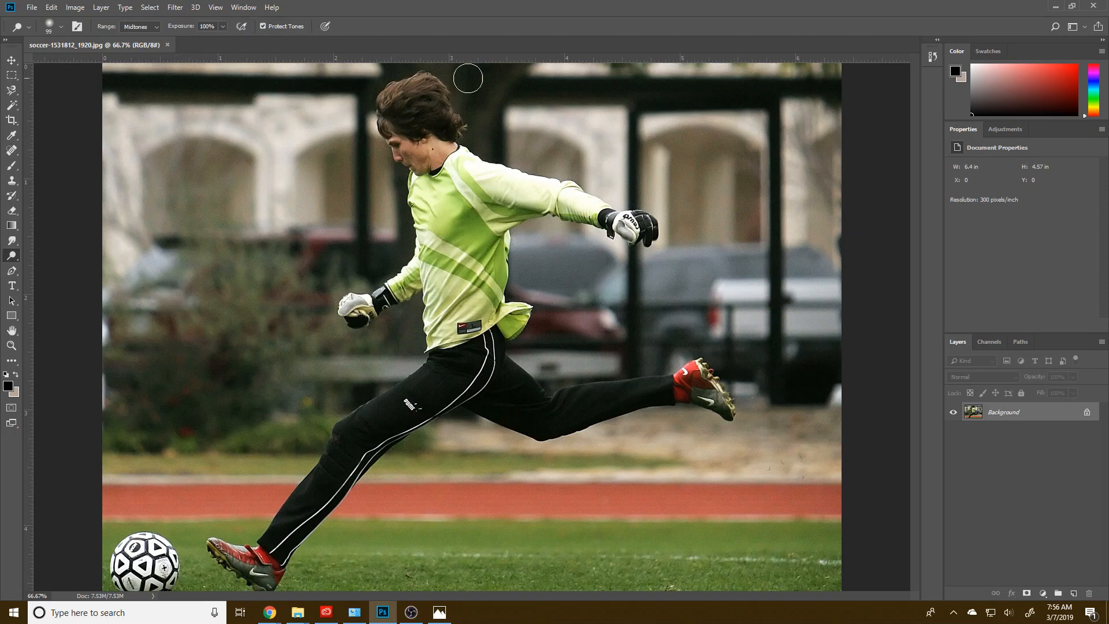
Step: Review the fc-red-bull-arena-85865 stadium picture and its file information in Photos, and return to Photoshop
left_click(440, 613)
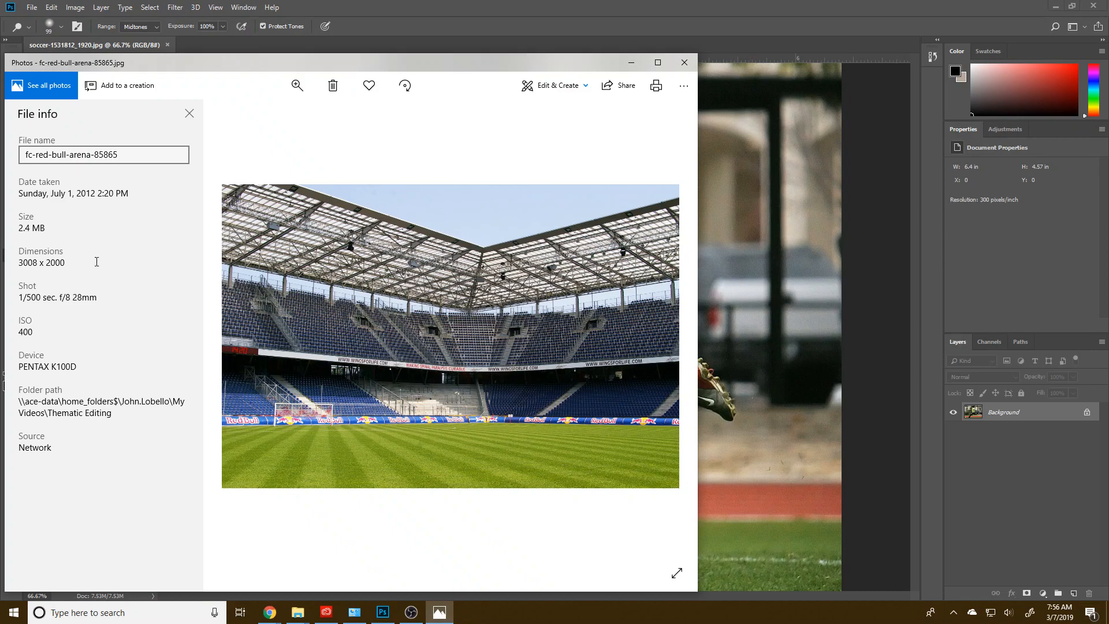
left_click(782, 440)
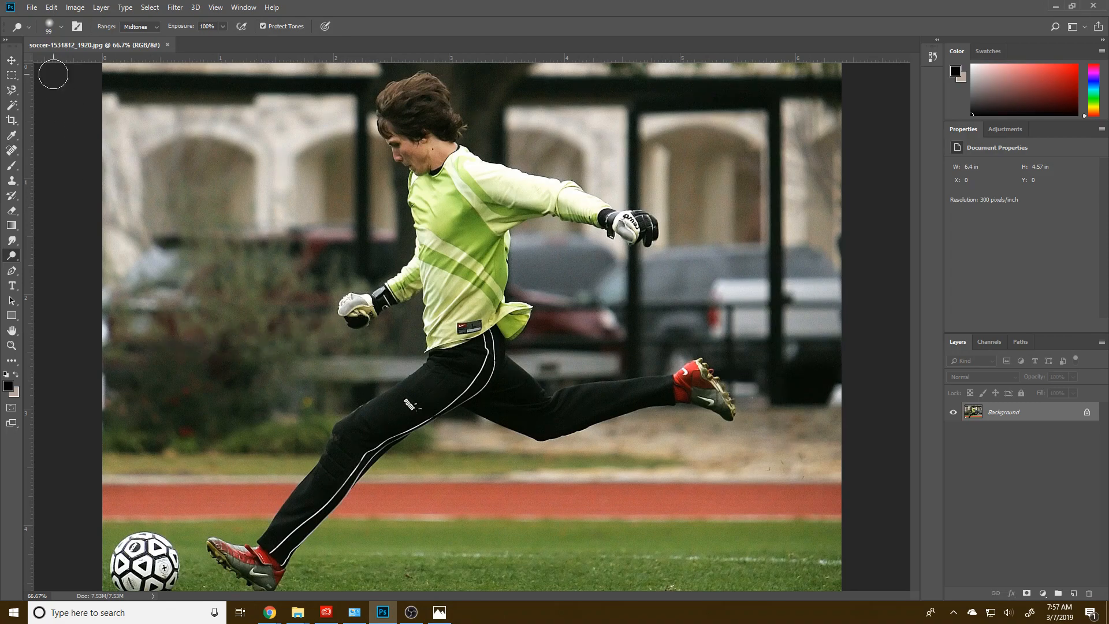
left_click(438, 614)
left_click(438, 613)
Step: Draw an elliptical marquee selection around the soccer ball and position it over the ball
left_click(8, 77)
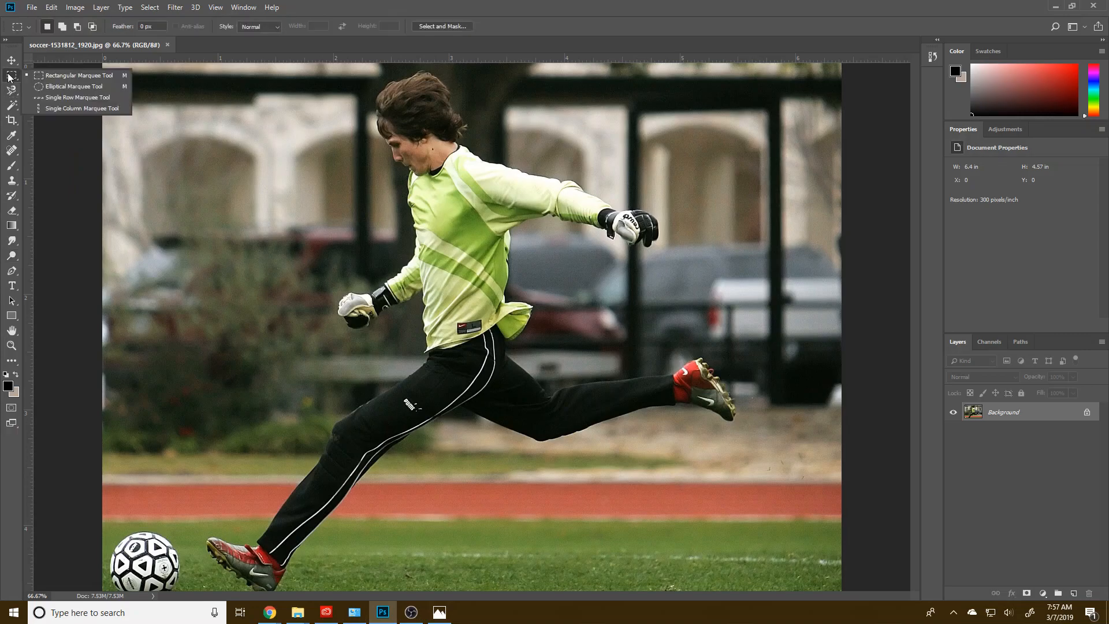
left_click(44, 90)
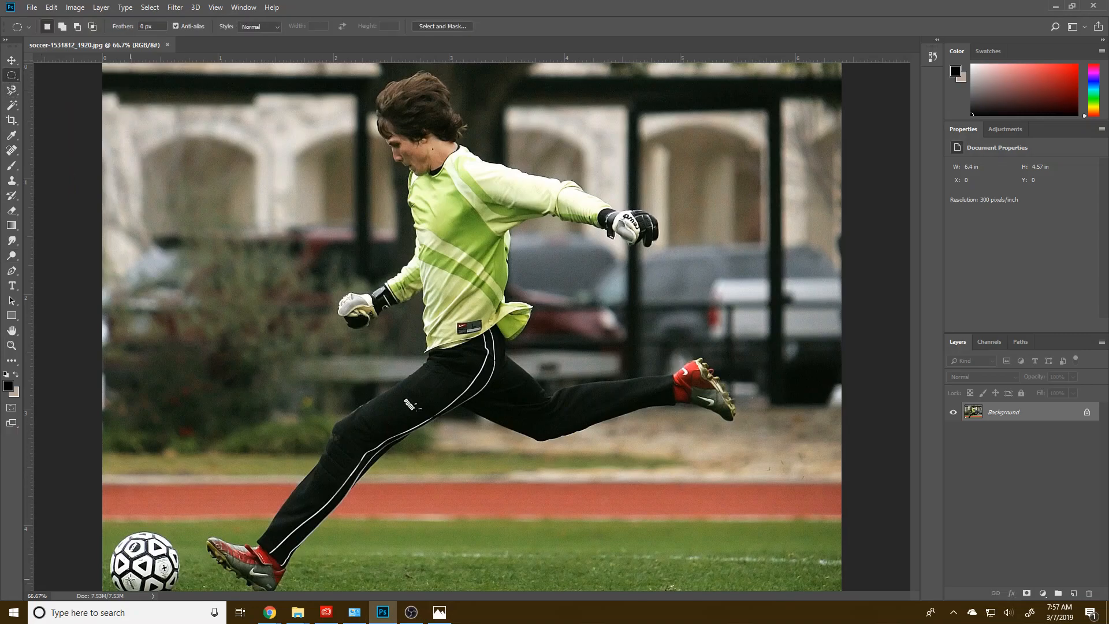
left_click_drag(172, 589, 114, 523)
scroll(587, 411, "down", 1)
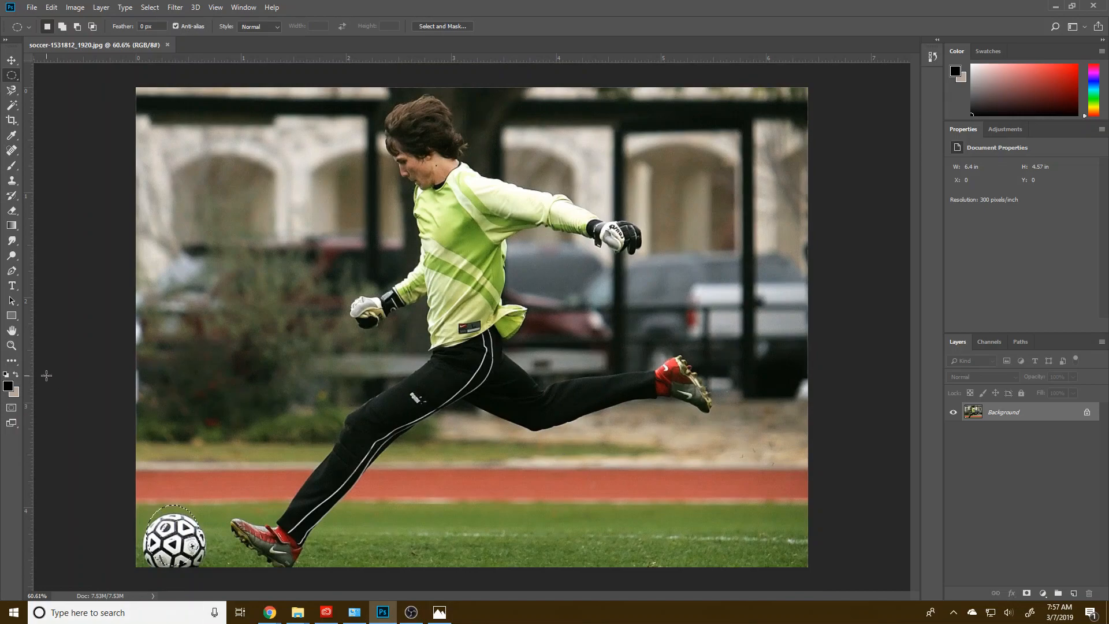
left_click_drag(200, 572, 139, 516)
left_click_drag(175, 548, 184, 550)
Step: Transform the ball selection to about 110% width and 107% height so it fits the ball's edges
right_click(183, 548)
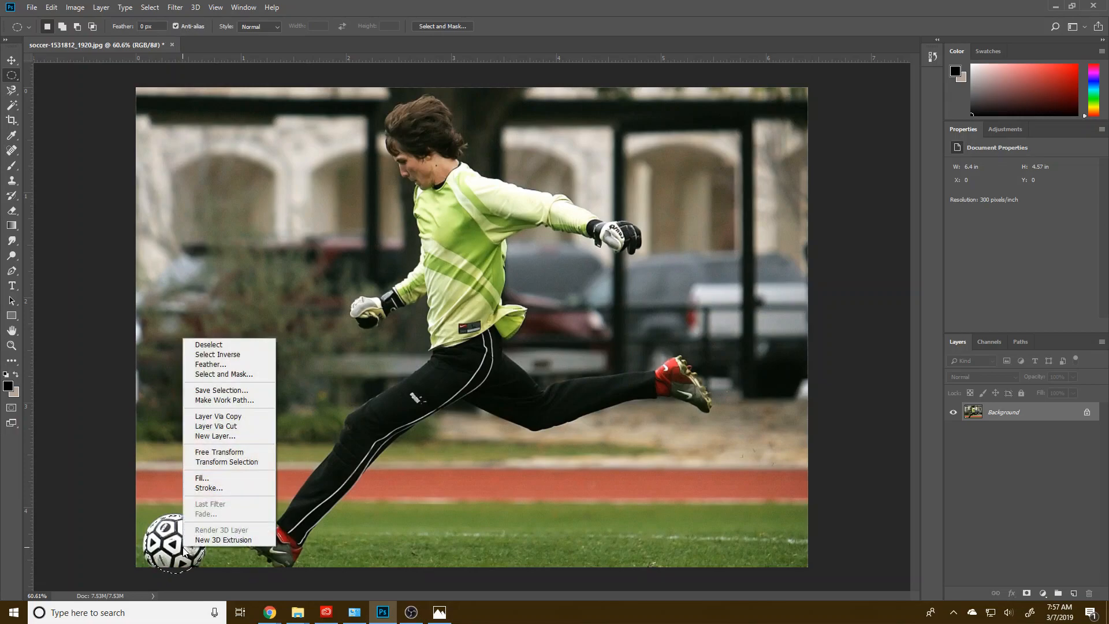
left_click(248, 462)
left_click_drag(142, 513, 140, 513)
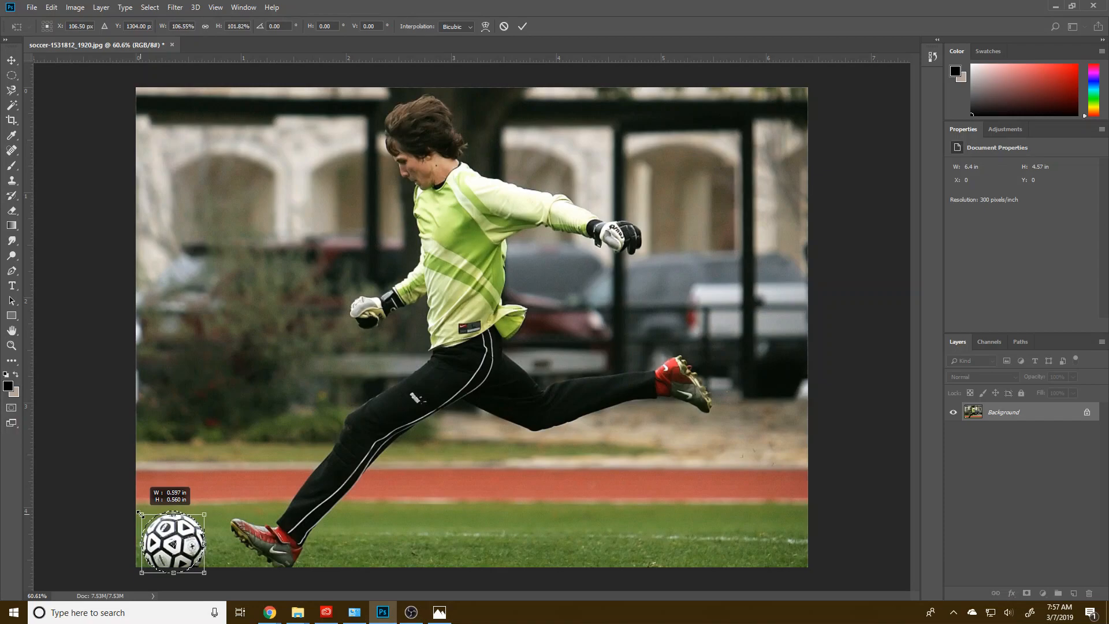
left_click_drag(205, 513, 207, 511)
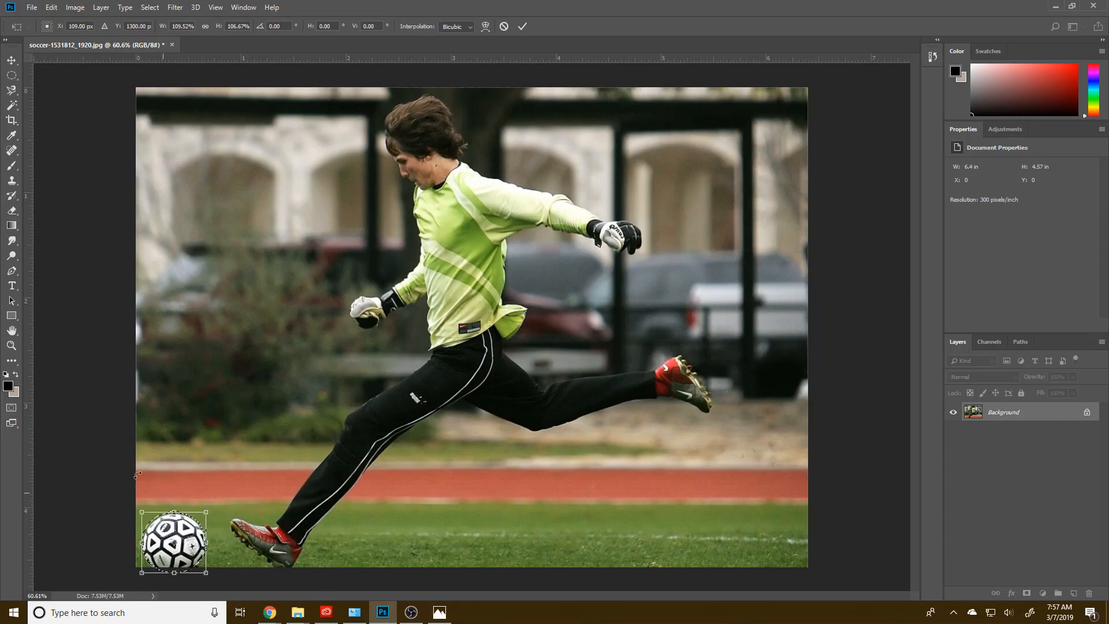
Step: Apply the selection transform and add the whole player to the selection by tracing his outline with the Magnetic Lasso tool
left_click(8, 94)
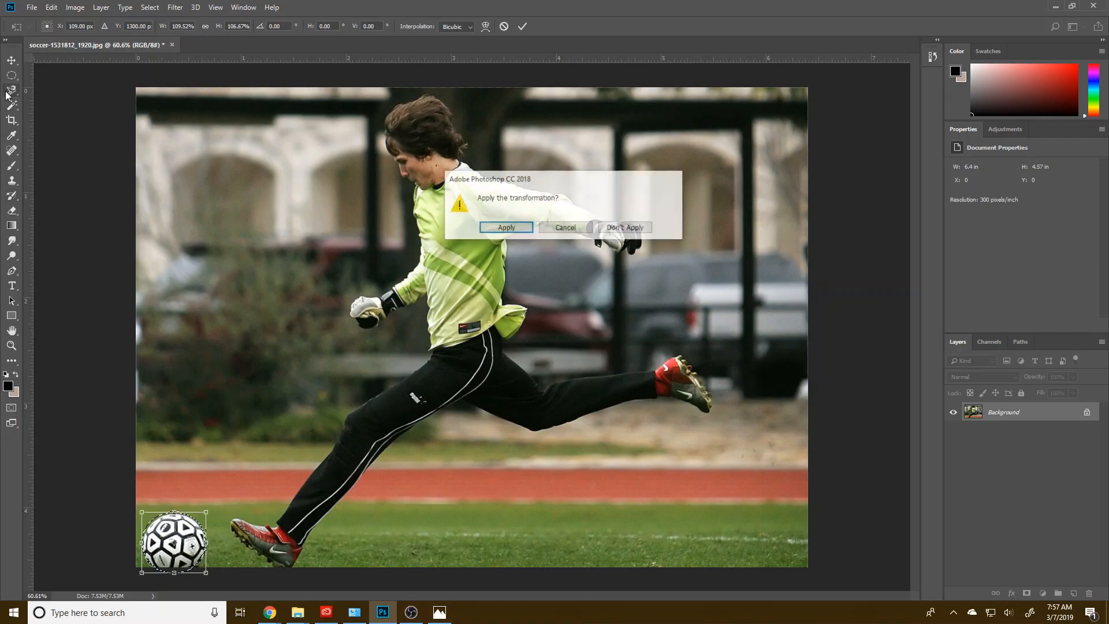
left_click(506, 227)
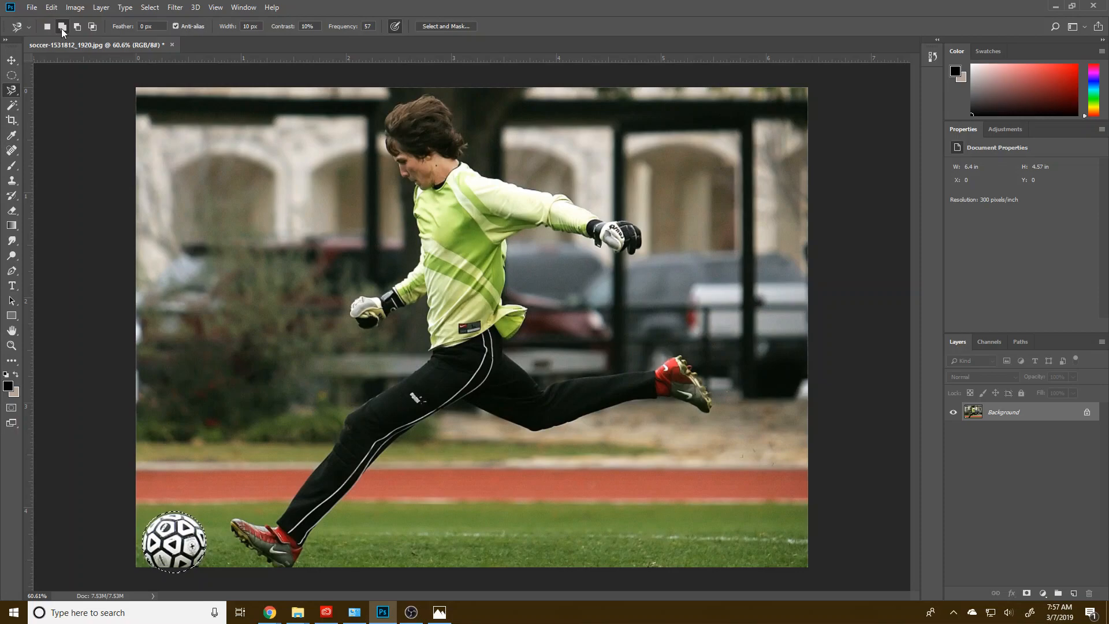
left_click(283, 566)
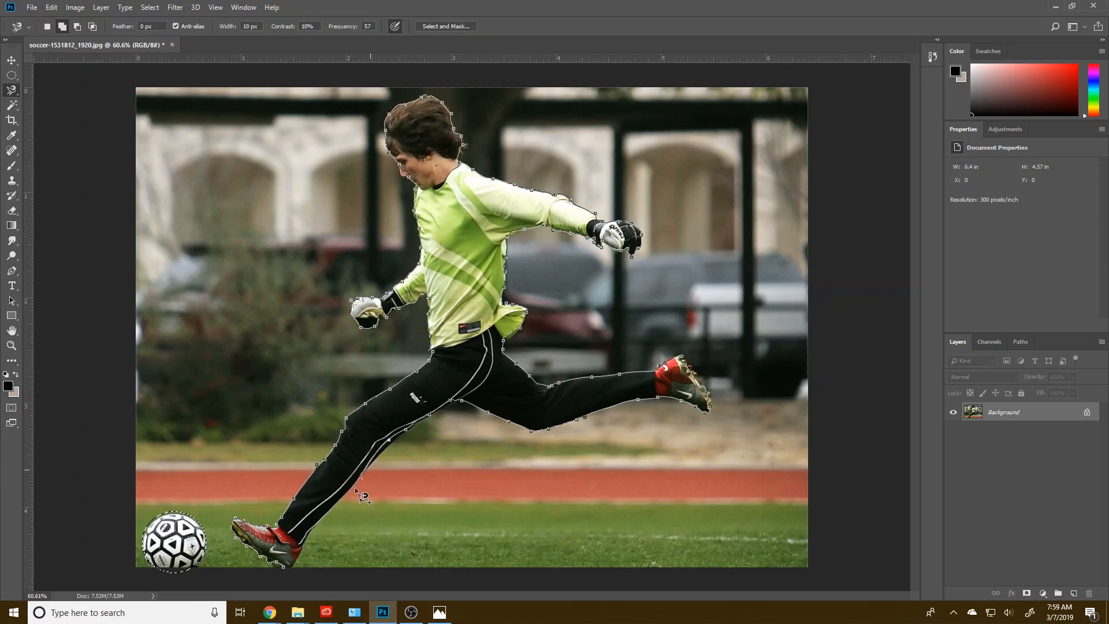
left_click(291, 574)
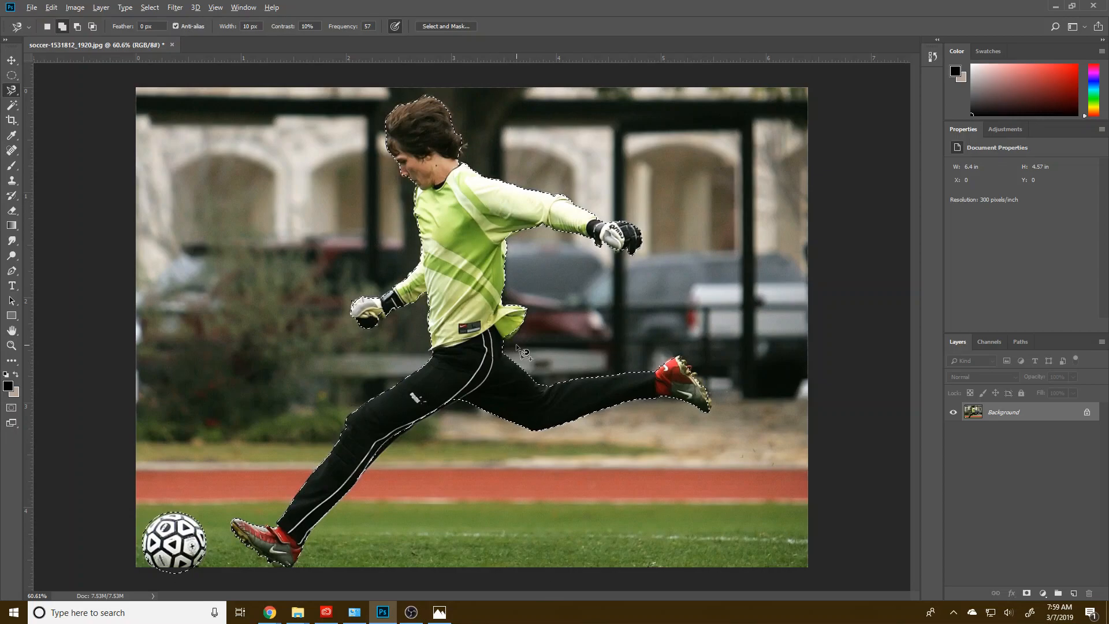
Step: Draw a closed Pen path around the missed lower edge of the shirt tail behind the player's waist
scroll(523, 351, "up", 2)
key("p")
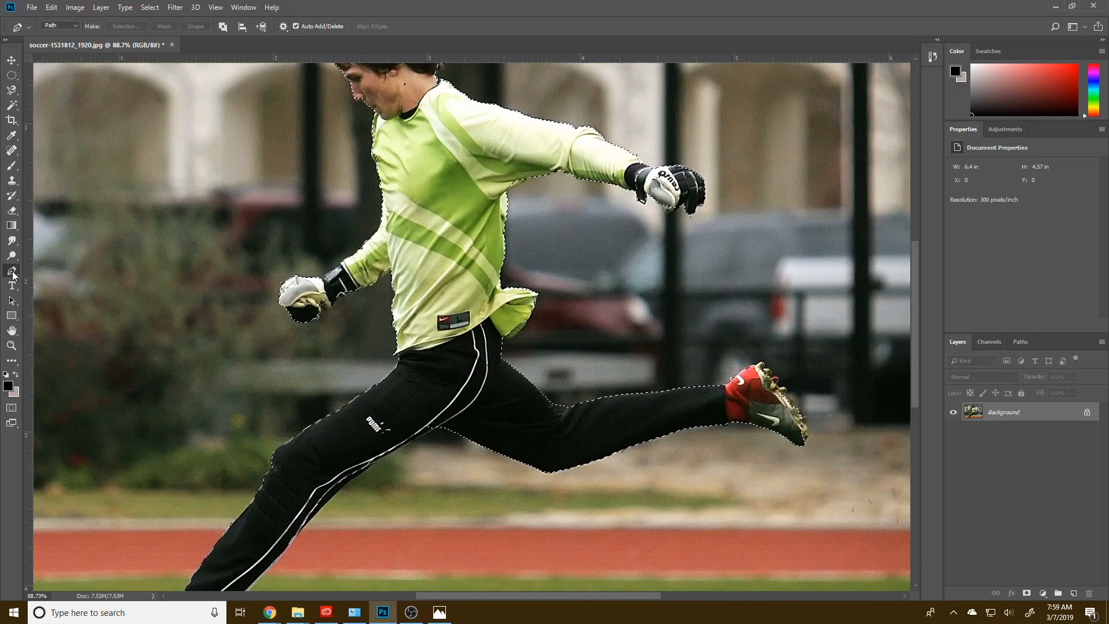
left_click(501, 334)
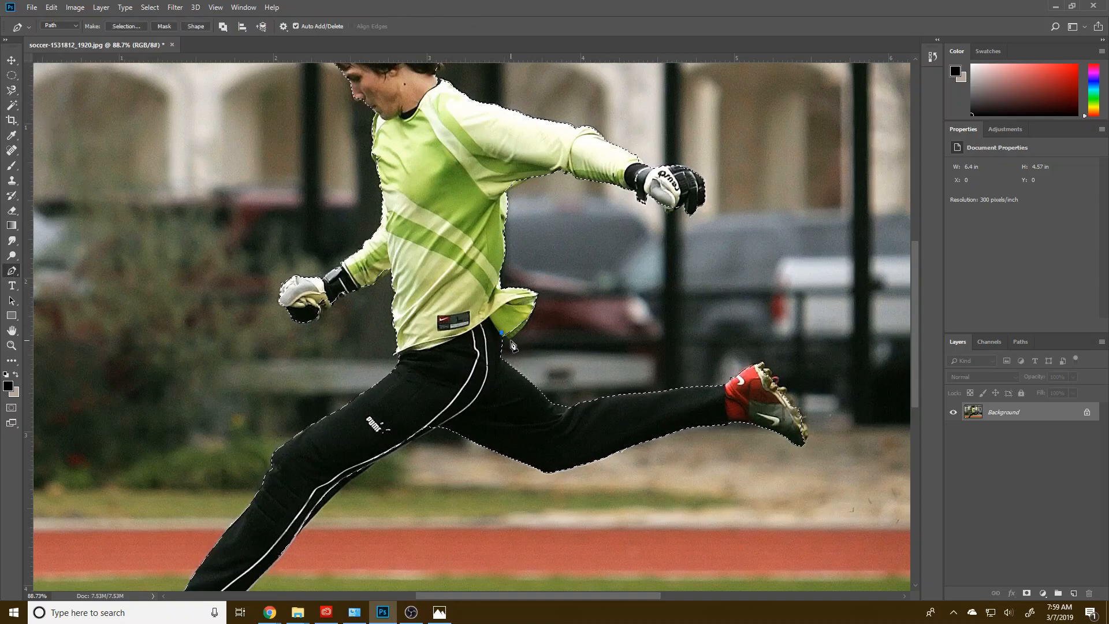
scroll(513, 348, "up", 1)
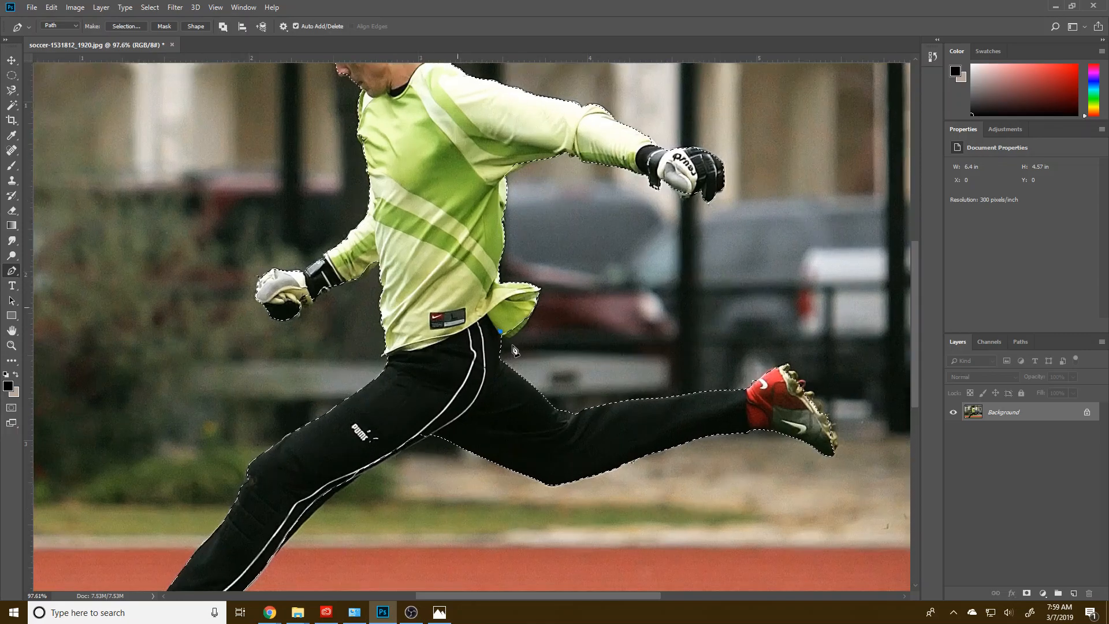
scroll(513, 348, "up", 6)
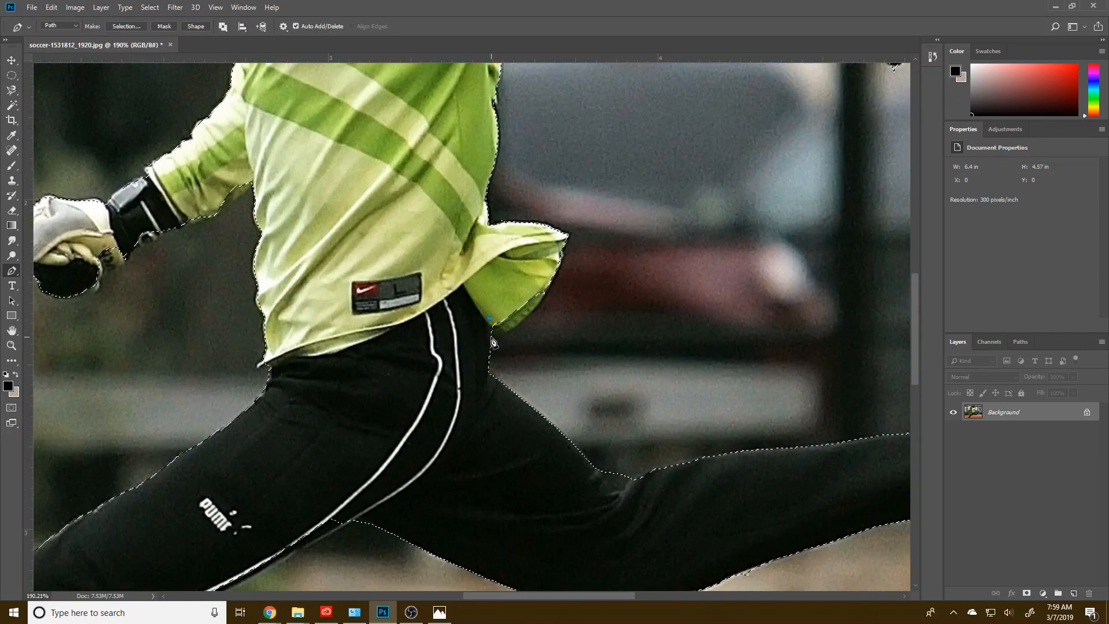
left_click_drag(490, 332, 504, 334)
left_click(508, 337)
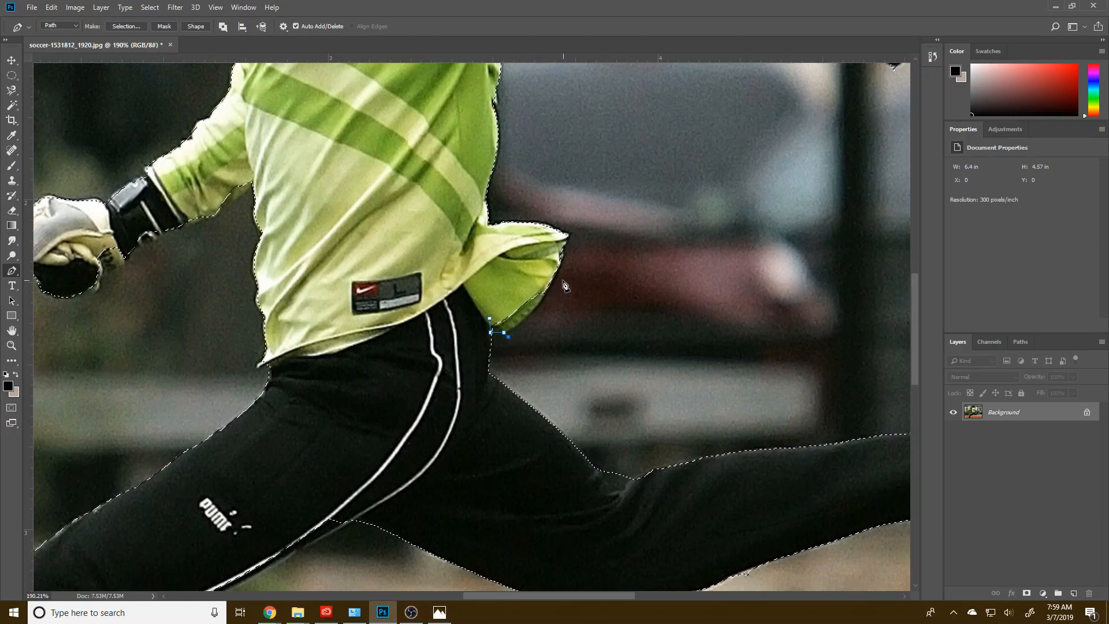
left_click_drag(560, 255, 558, 225)
left_click(510, 283)
left_click(509, 337, "ctrl")
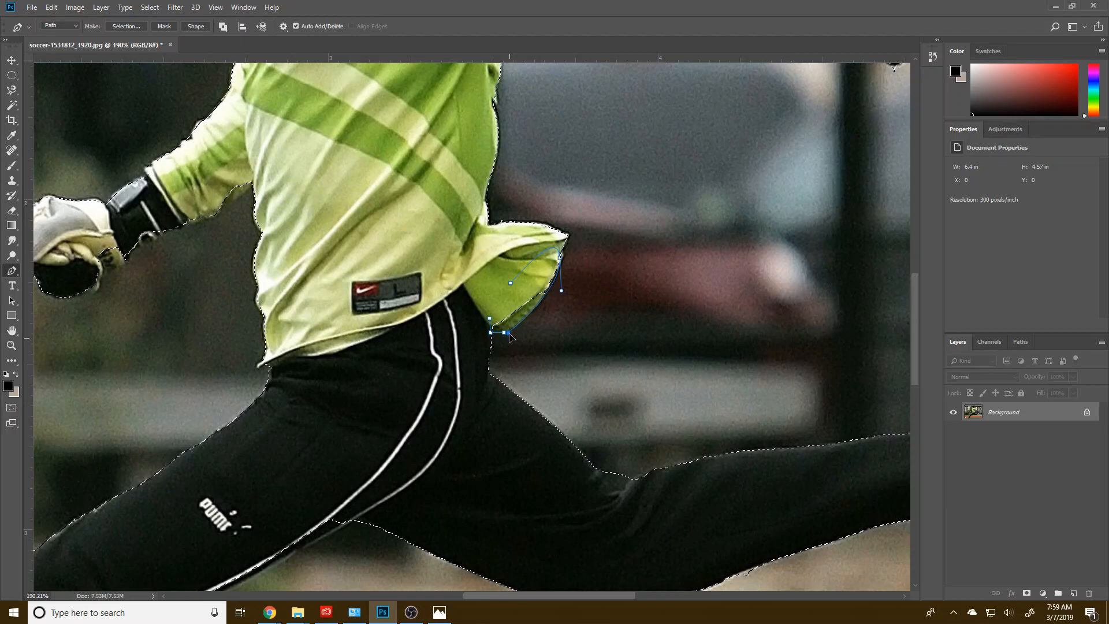
left_click_drag(504, 334, 501, 333)
Step: Convert the shirt-tail path into a selection and add it to the existing one
right_click(506, 296)
left_click(527, 349)
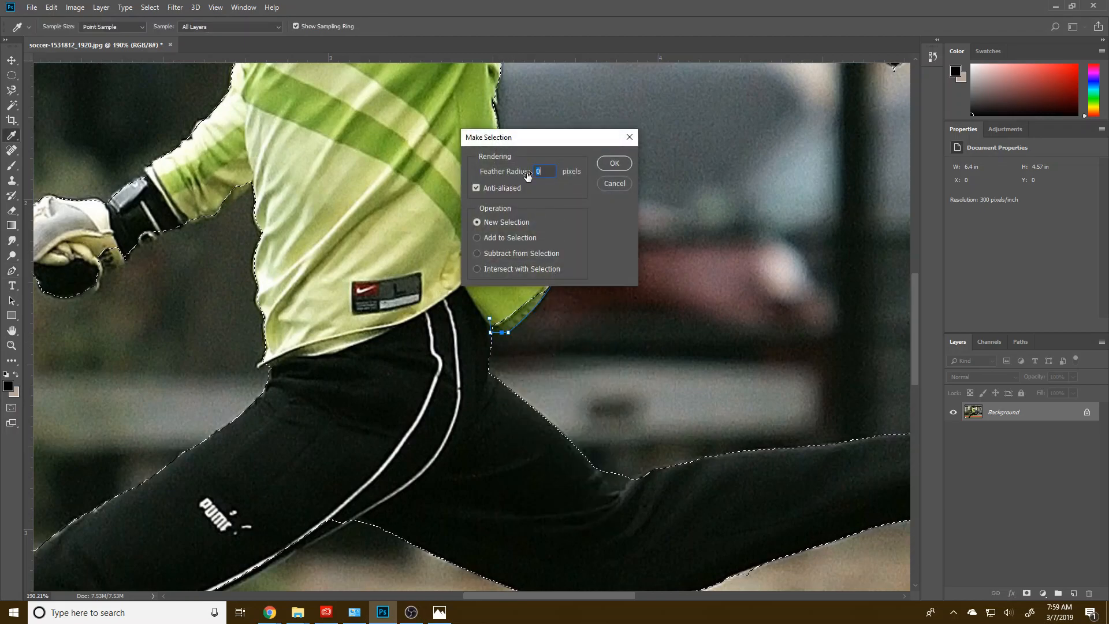
left_click(614, 164)
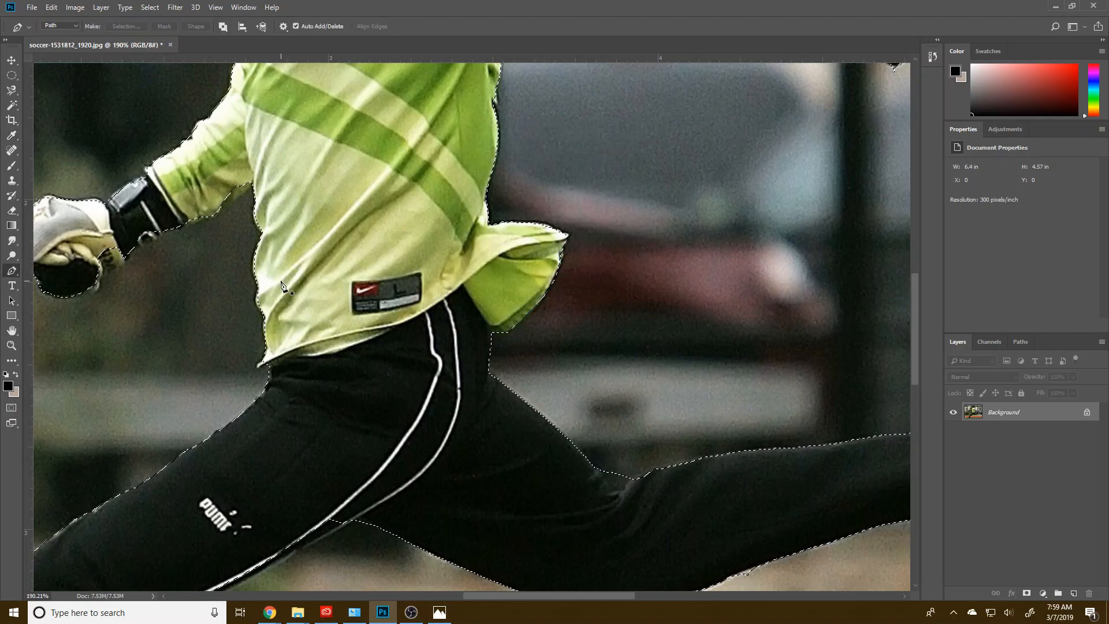
Step: Draw a Pen path under the bent arm's sleeve next to the torso and add it to the selection
left_click(216, 218)
left_click(219, 174)
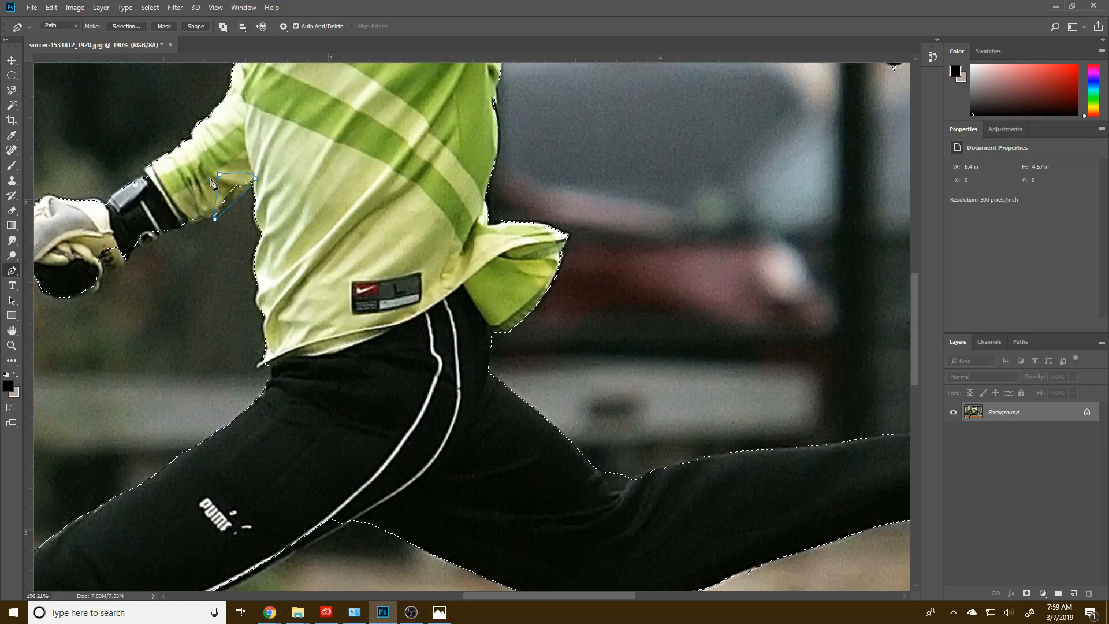
right_click(212, 180)
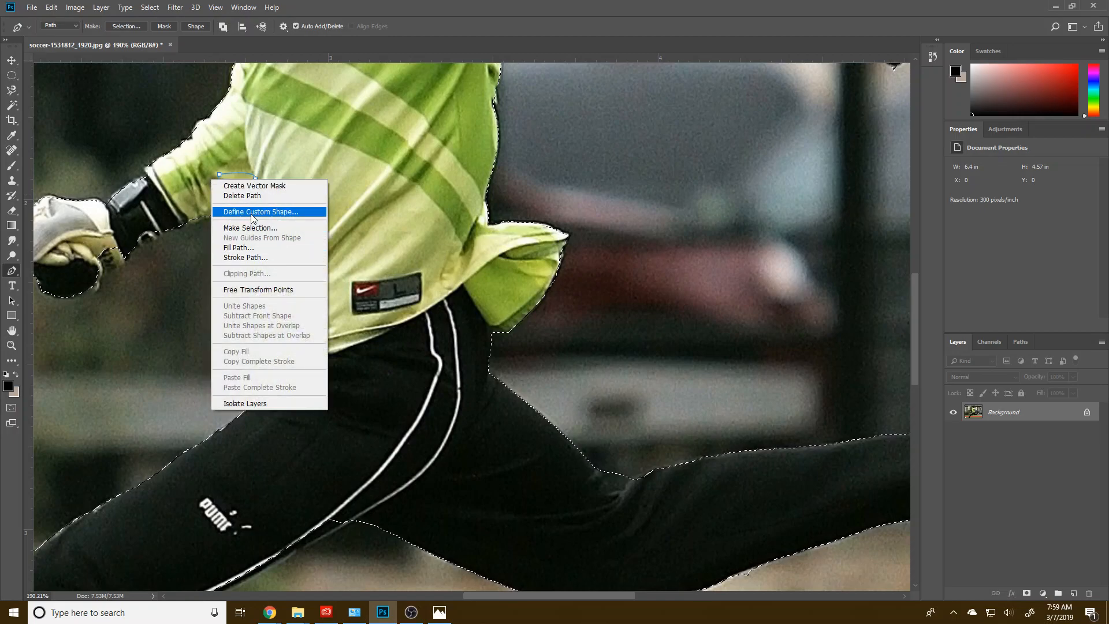
left_click(251, 227)
left_click(502, 238)
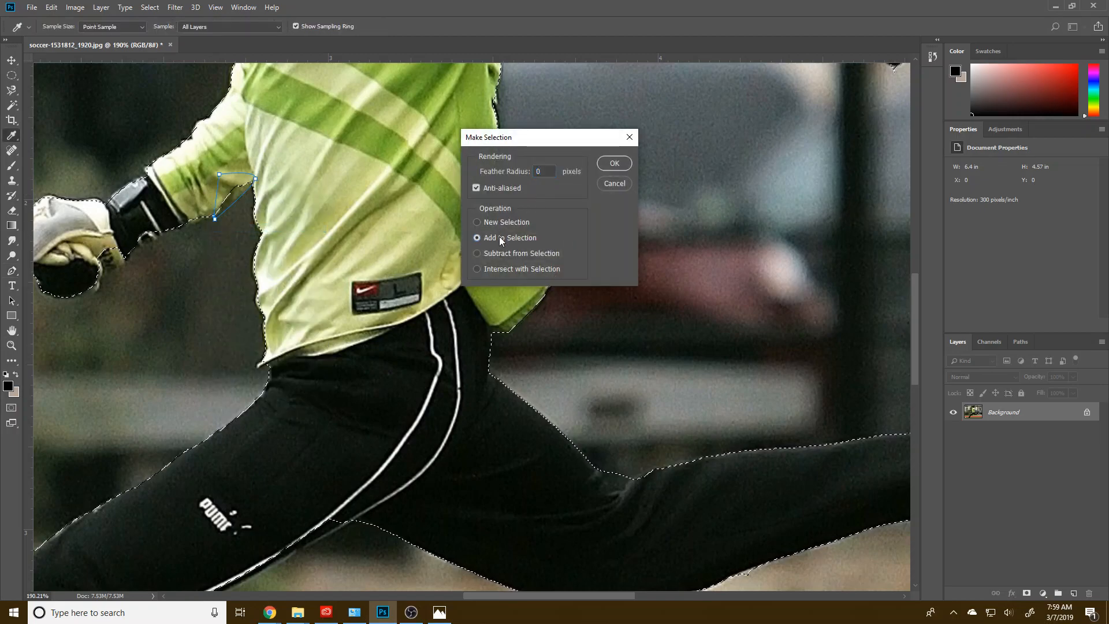
left_click(612, 164)
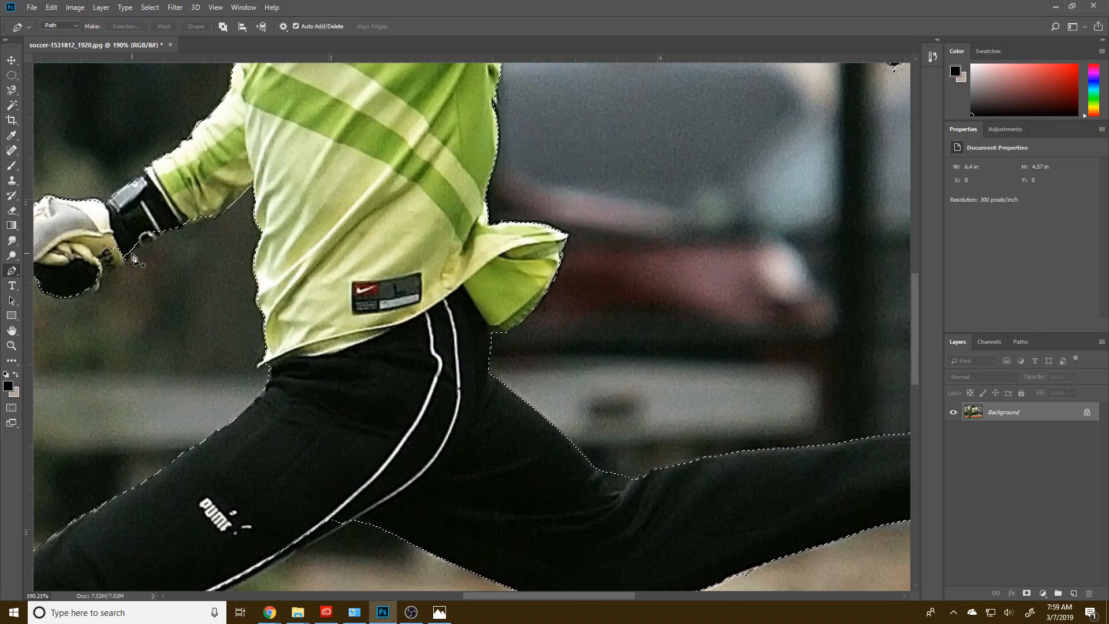
Step: Trace the underside of the bent arm's glove, wrist and sleeve with a Pen path and add it to the selection
left_click(72, 298)
left_click_drag(98, 287, 102, 272)
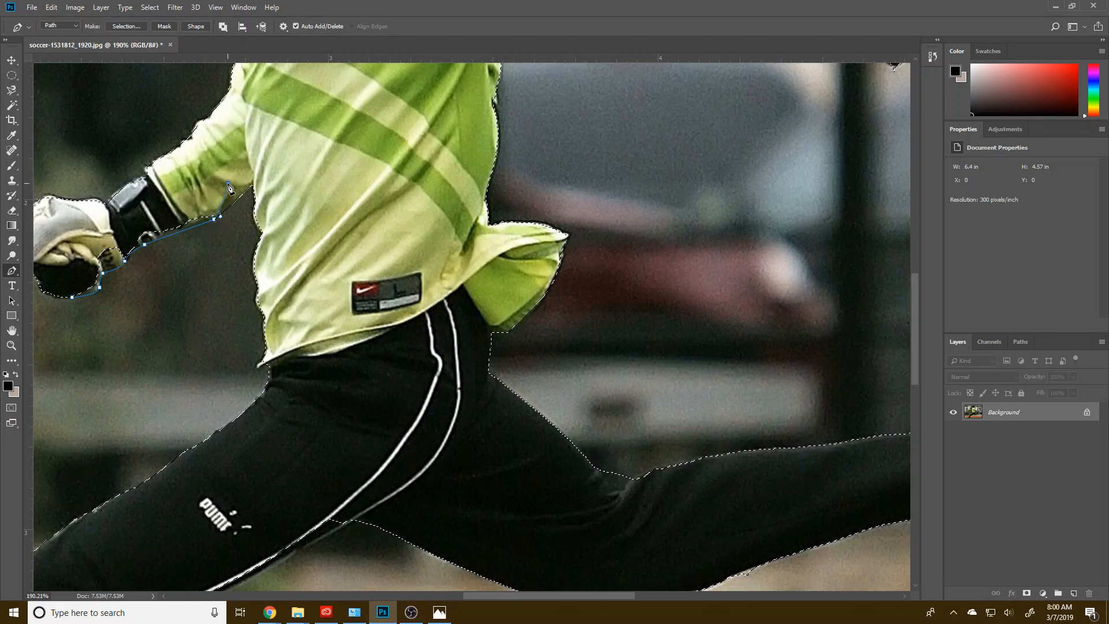
left_click(77, 236)
left_click(61, 270)
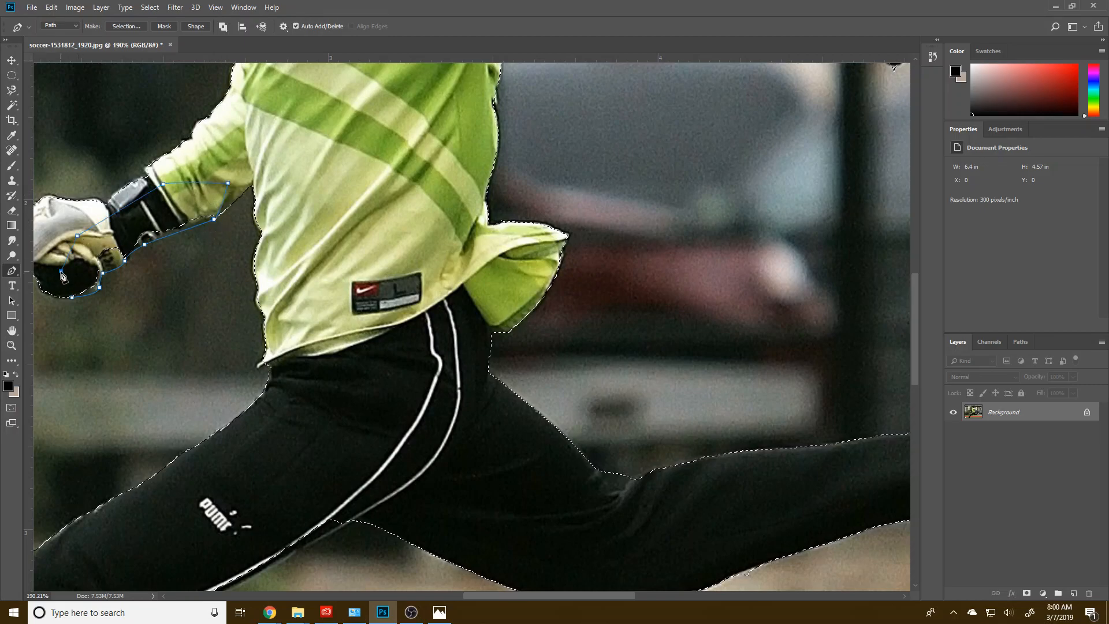
right_click(71, 279)
left_click(110, 326)
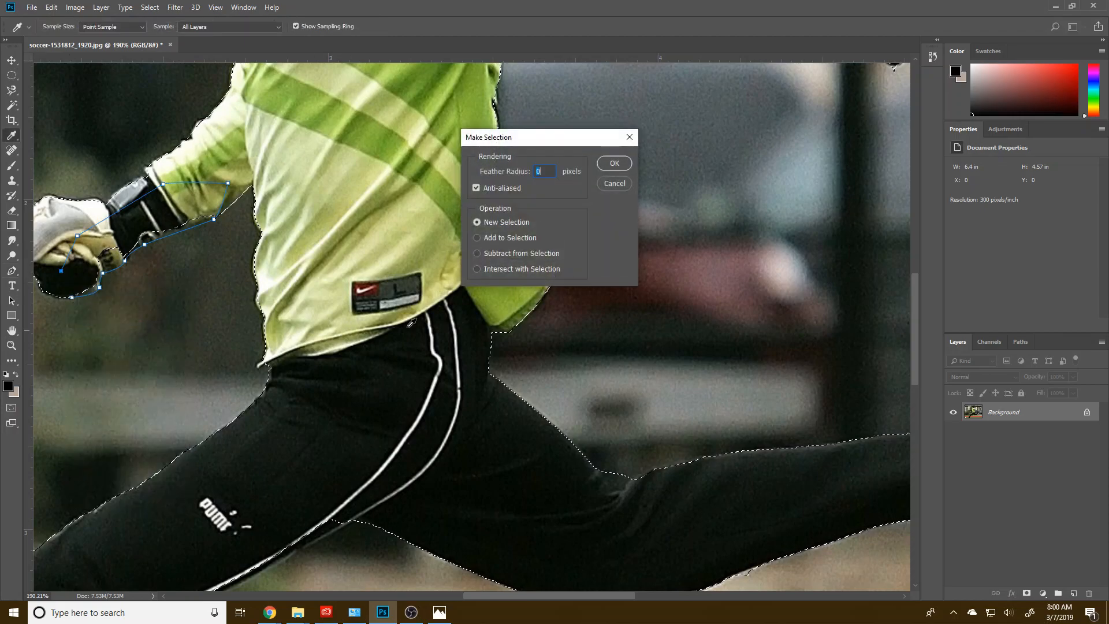
left_click(613, 163)
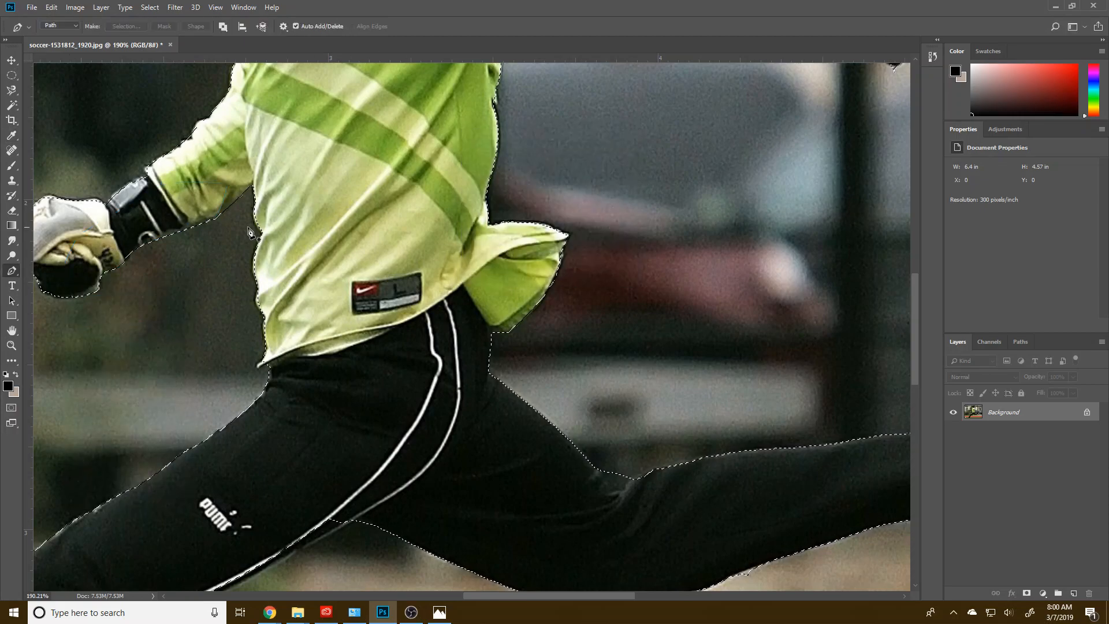
Step: Draw a Pen path around the background beside the glove's knuckles and subtract it from the selection
left_click_drag(199, 227, 380, 326)
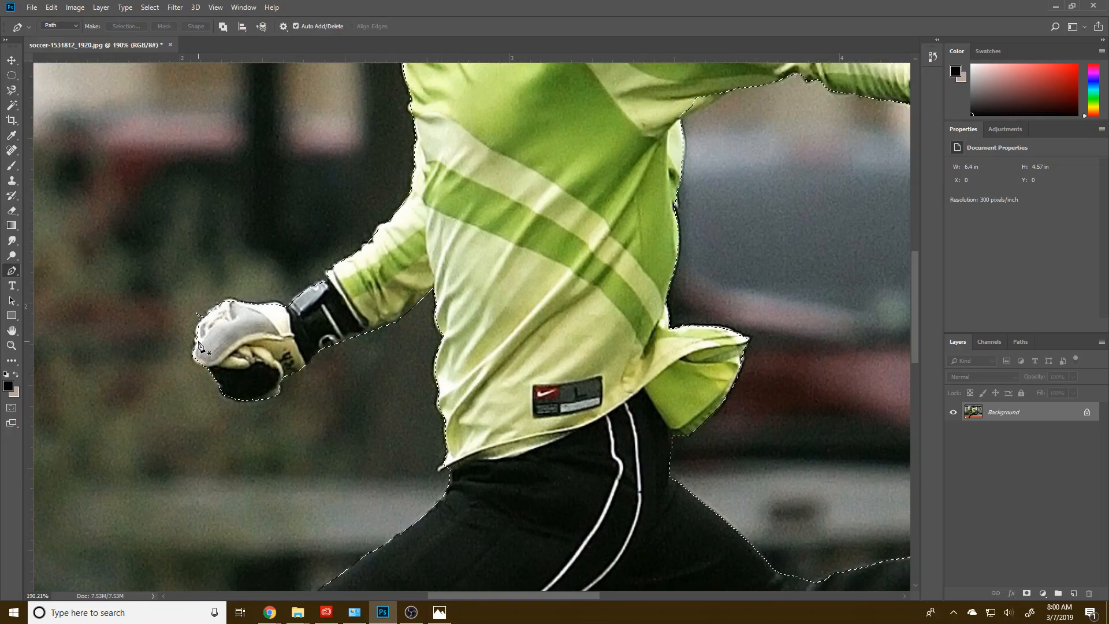
left_click(209, 307)
left_click(157, 301)
right_click(162, 337)
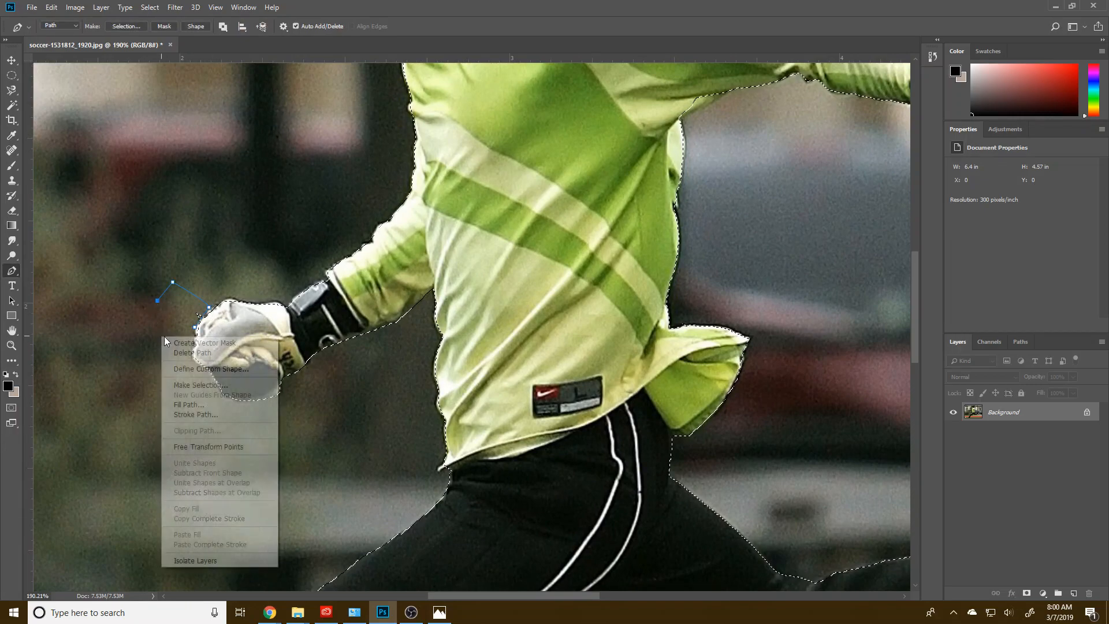
left_click(217, 384)
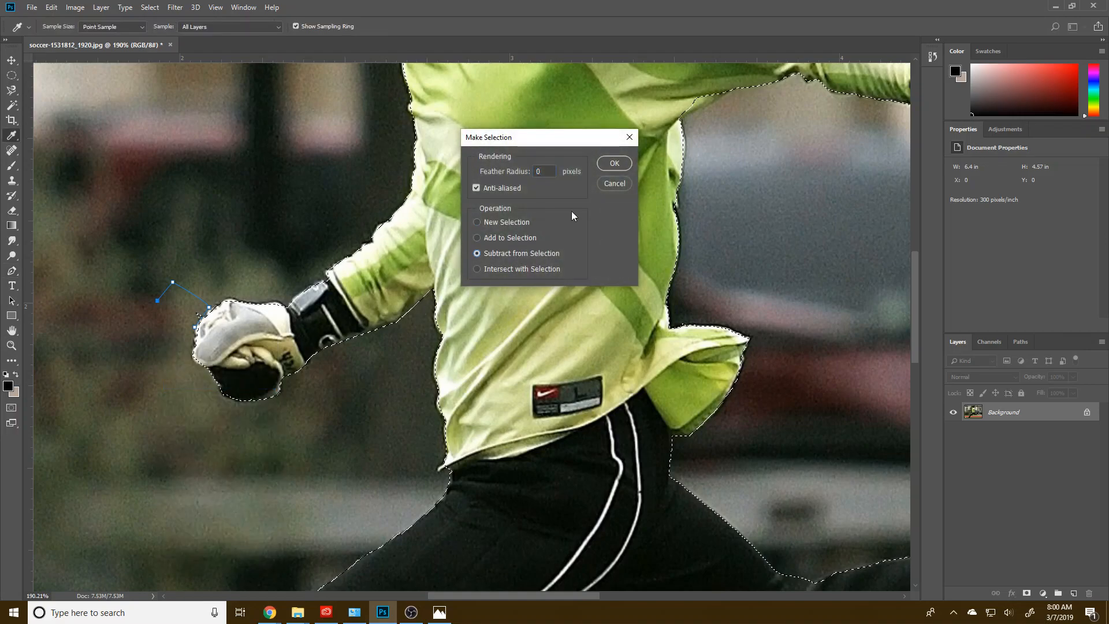
left_click(615, 164)
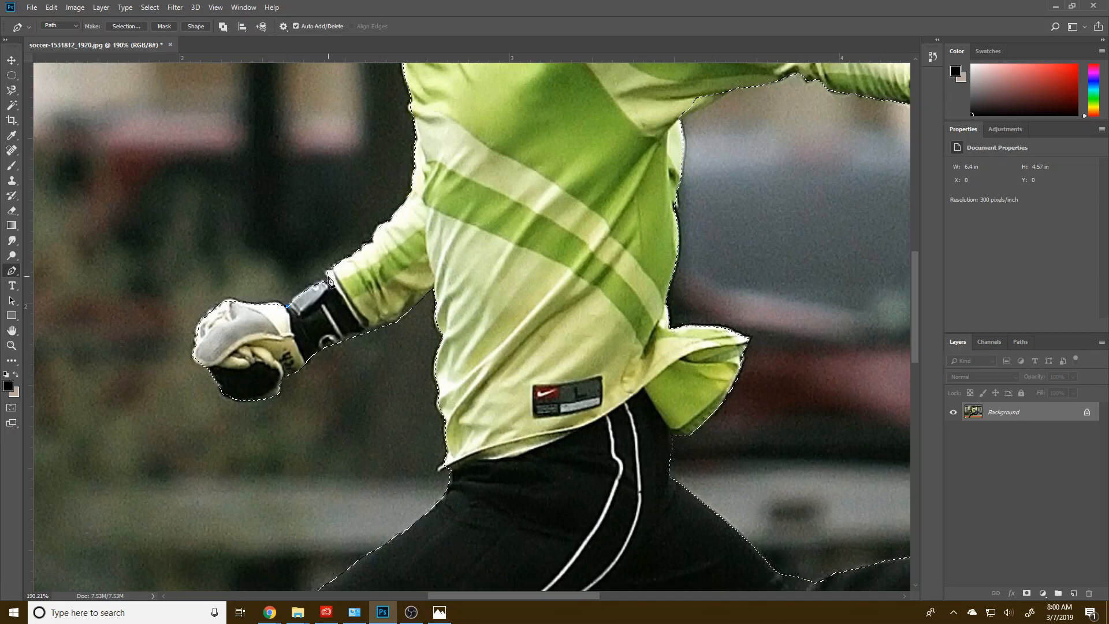
Step: Draw a Pen path along the upper edge of the bent arm's wrist strap and add it to the selection
left_click_drag(324, 278, 330, 277)
right_click(272, 332)
left_click(301, 397)
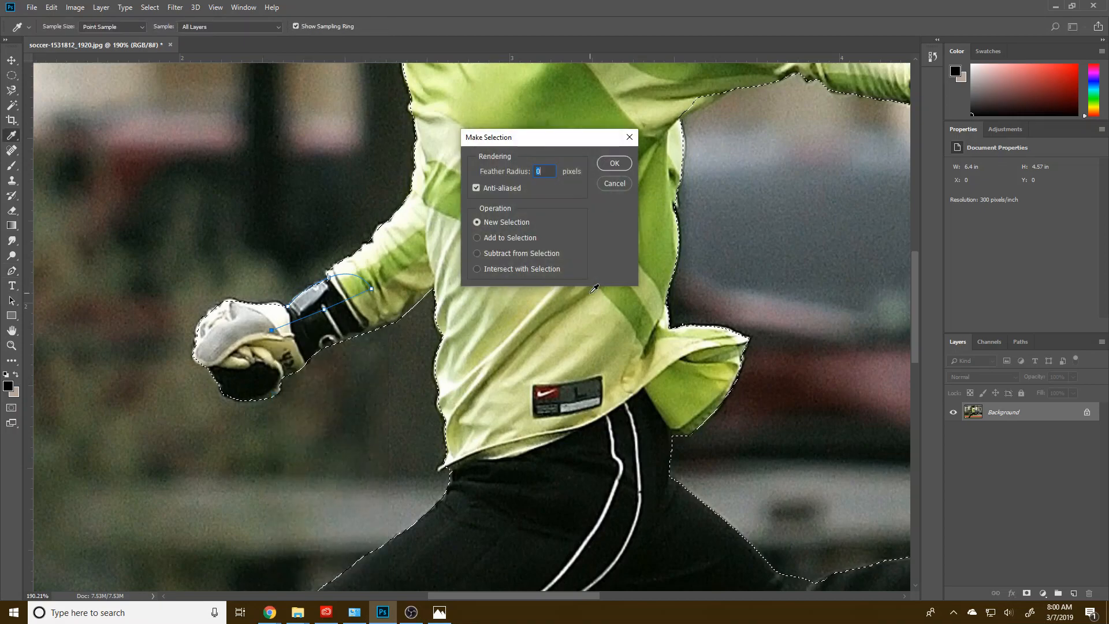
left_click(556, 237)
left_click(613, 164)
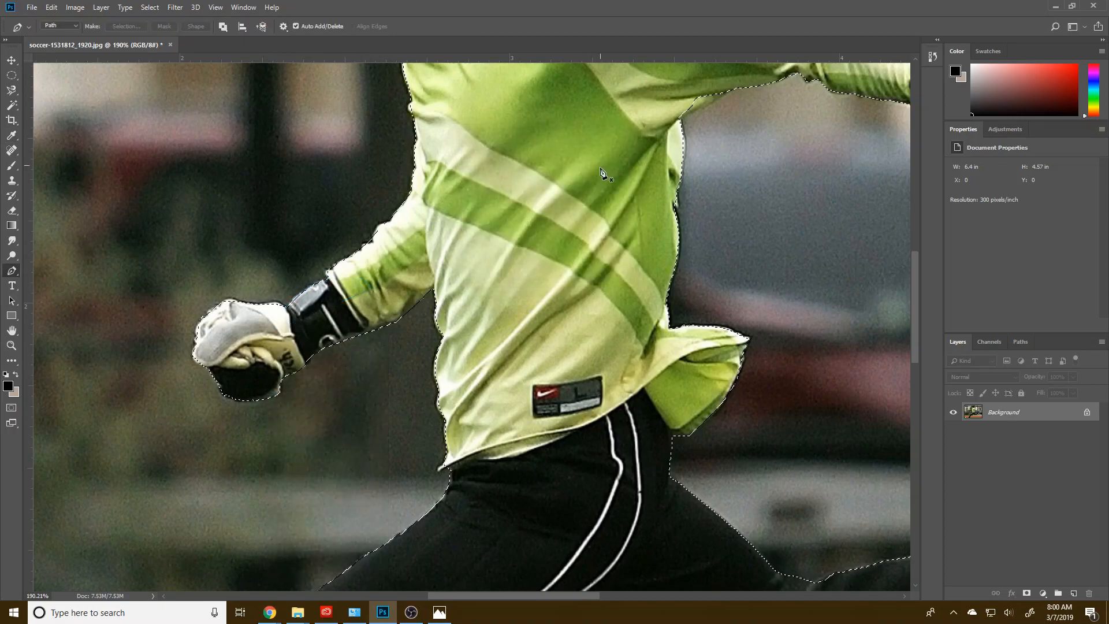
Step: Outline the background in the notch between the bent arm's upper sleeve and the chest with a Pen path and subtract it from the selection
scroll(491, 231, "up", 2)
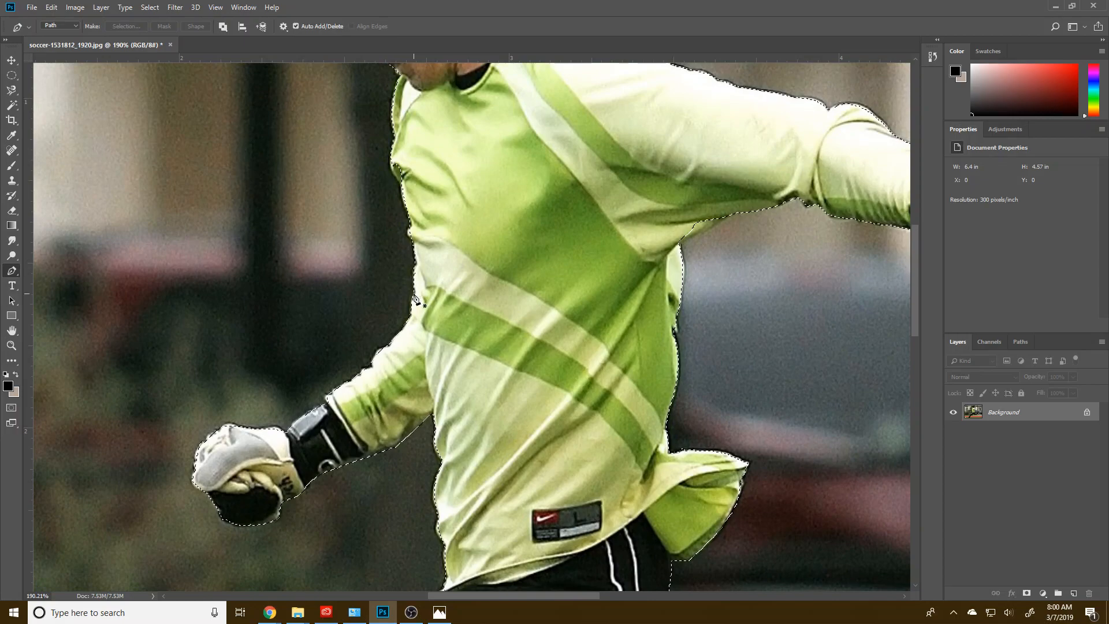
left_click_drag(410, 296, 410, 279)
left_click(377, 300)
right_click(377, 300)
left_click(432, 366)
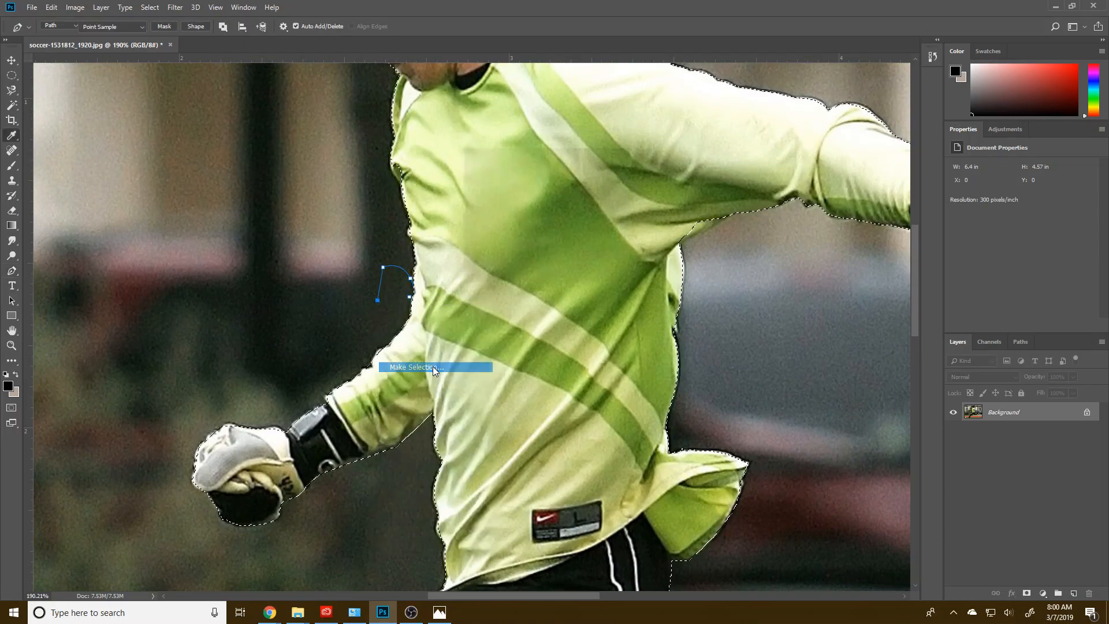
left_click(526, 238)
left_click(521, 253)
left_click(613, 163)
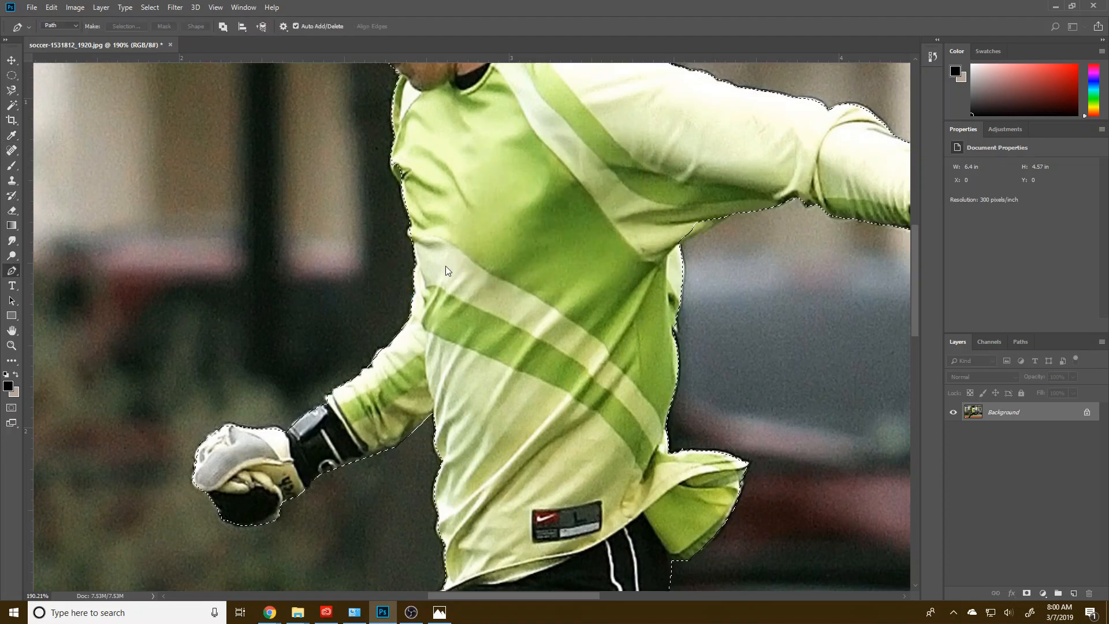
Step: Draw a small Pen path along the shirt front just above the bent arm and subtract it from the selection
left_click_drag(410, 271, 418, 263)
left_click(401, 237)
right_click(398, 240)
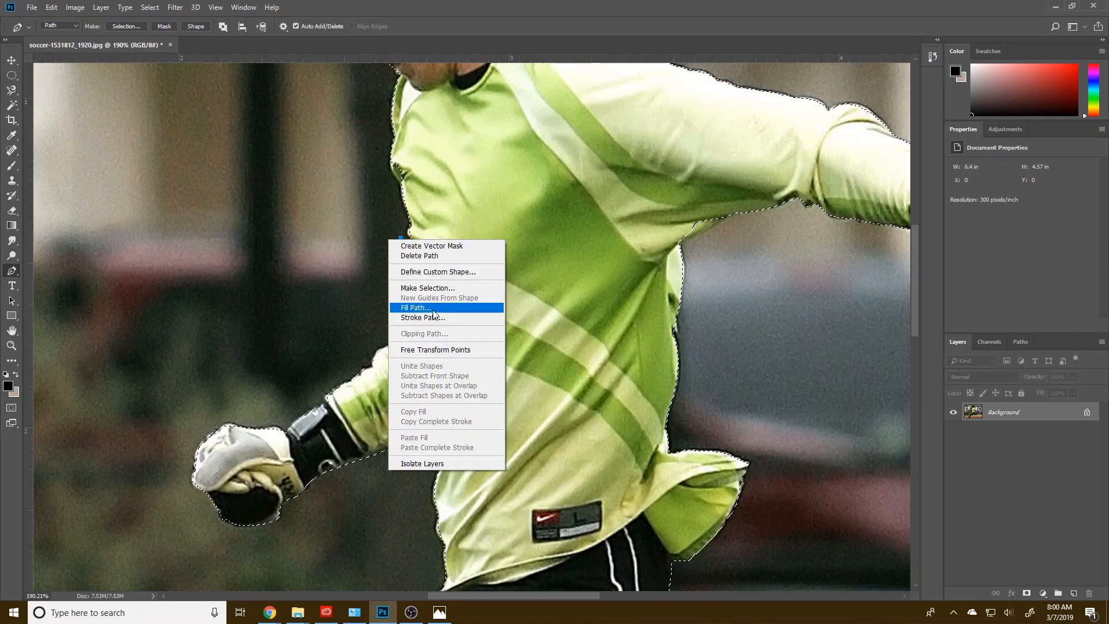
left_click(434, 285)
left_click(498, 239)
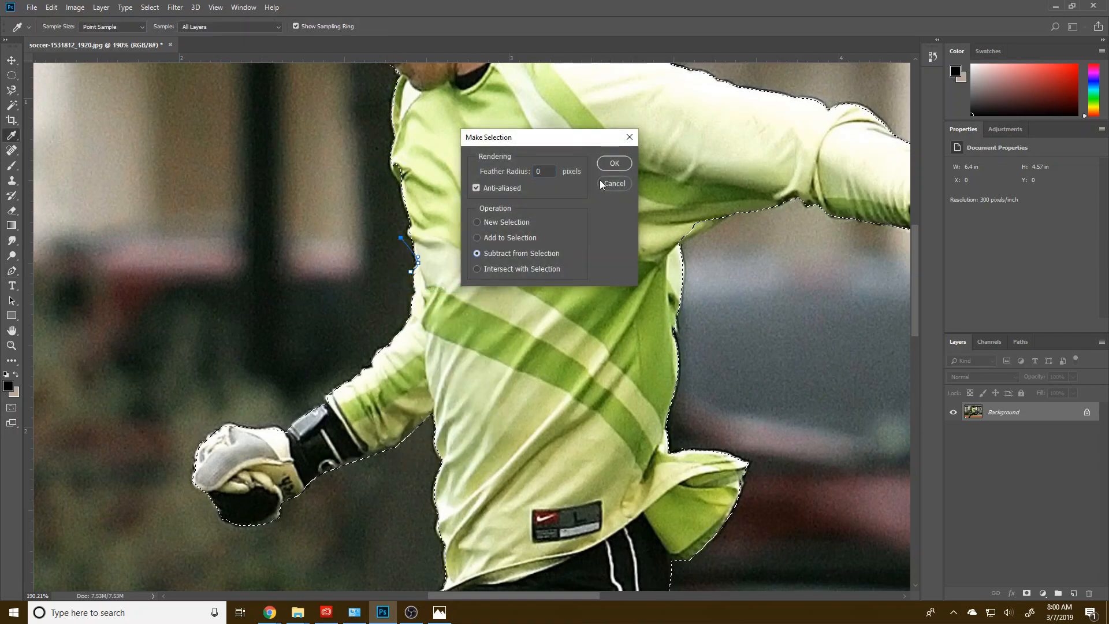
key("Return")
Step: Trace the small shirt bulge at the start of the pale chest stripe with a Pen path and add it to the selection
scroll(436, 265, "up", 3)
left_click(409, 234)
left_click(394, 215)
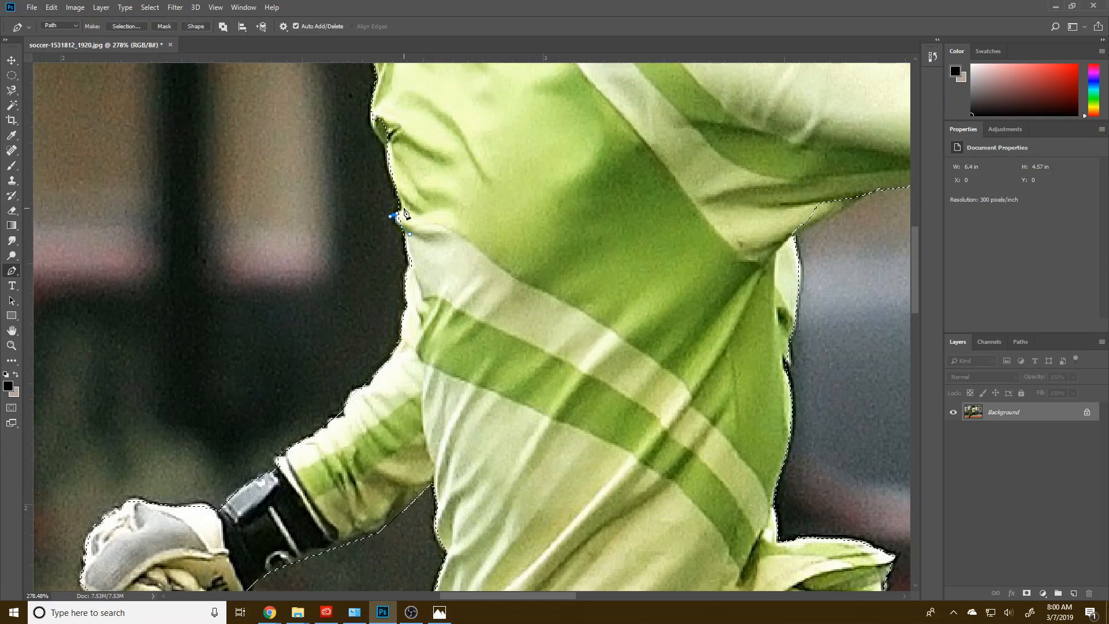
key("ctrl+z")
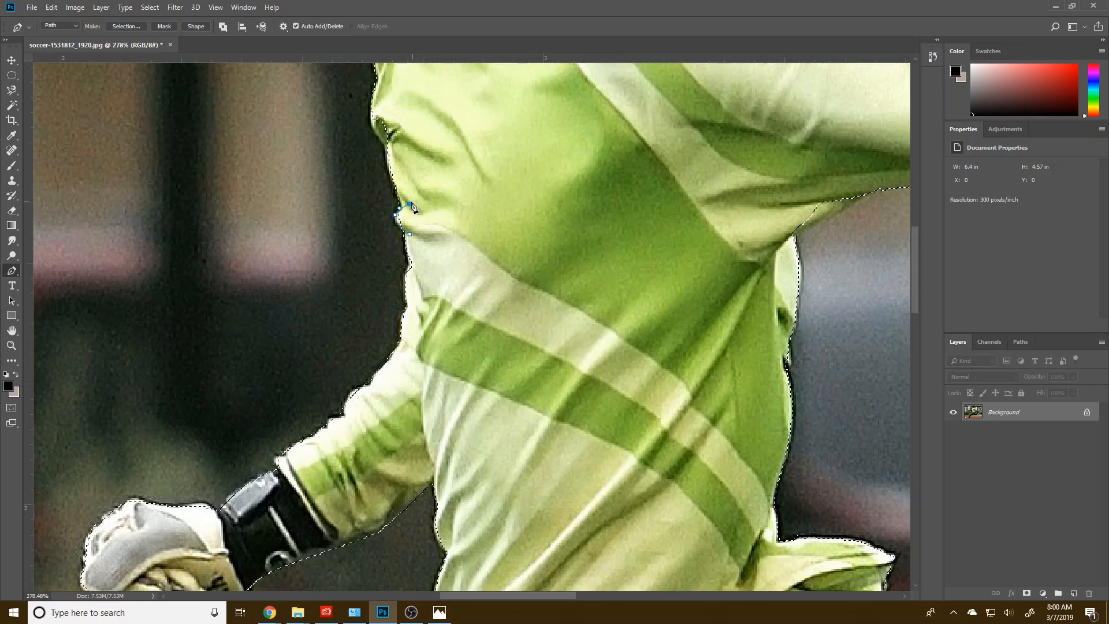
right_click(430, 237)
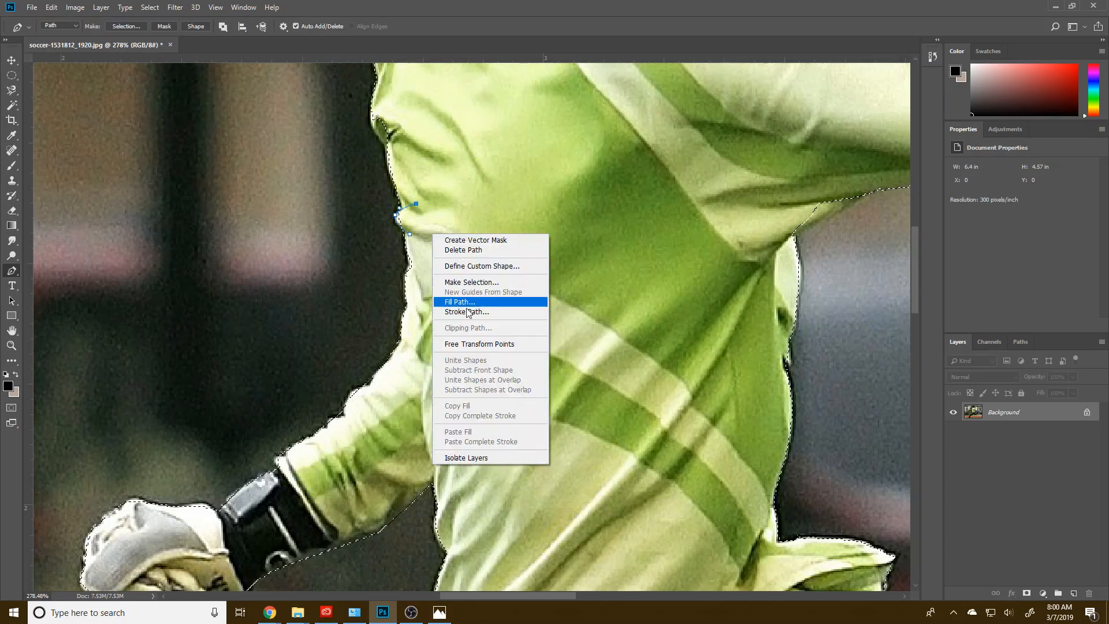
left_click(473, 282)
left_click(604, 166)
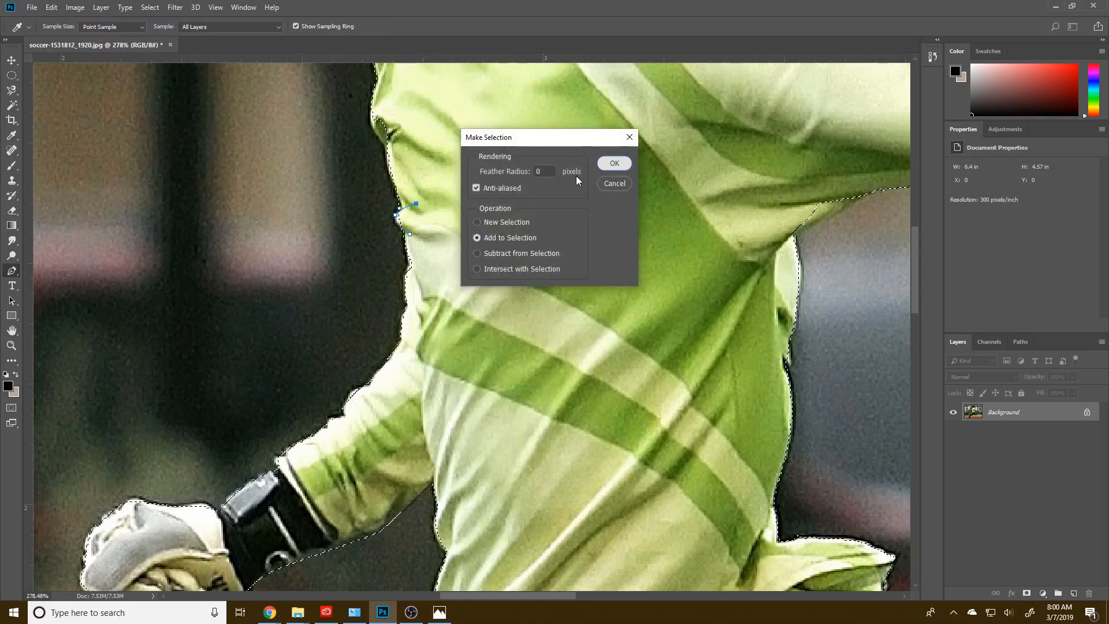
Step: Trace the protruding shirt fold on the upper chest with a Pen path and add it to the selection
left_click_drag(427, 173, 492, 334)
left_click(458, 313)
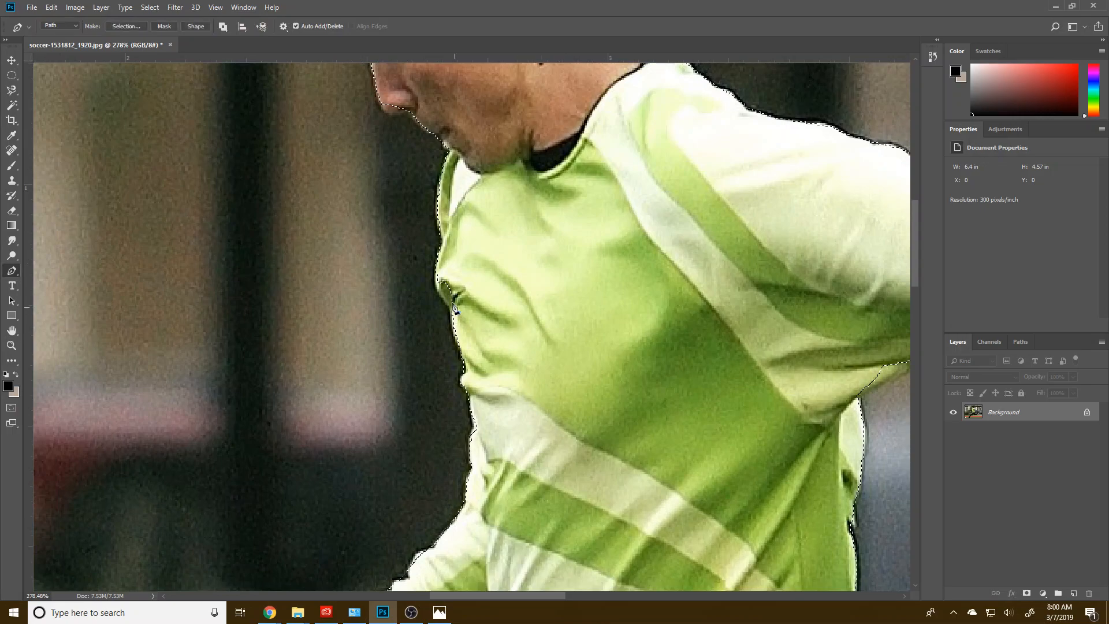
left_click_drag(469, 249, 493, 290)
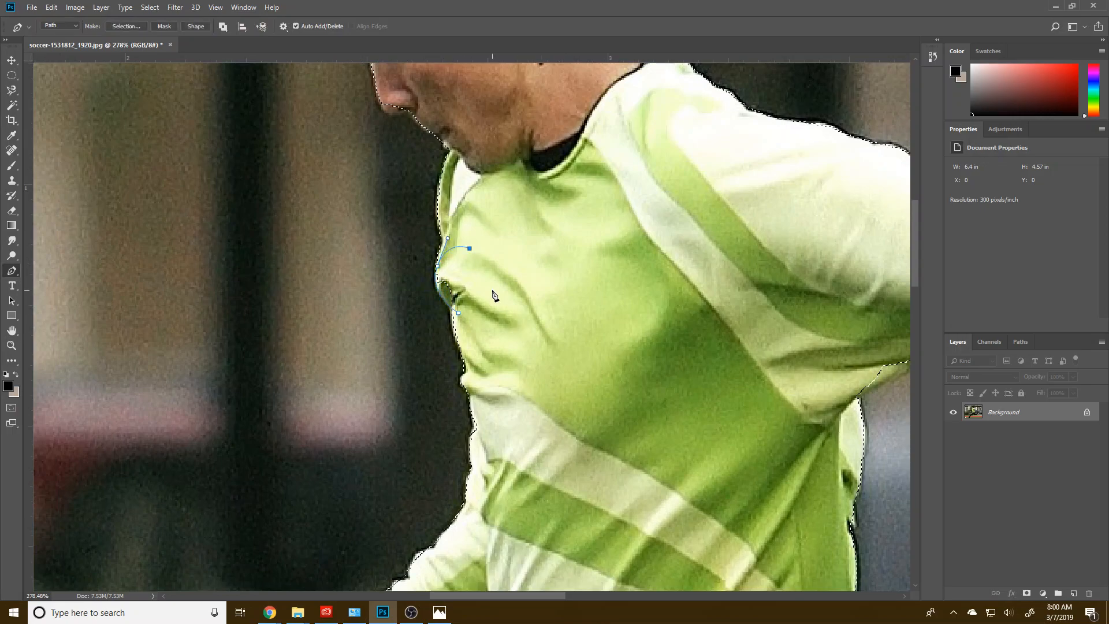
right_click(499, 322)
left_click(541, 373)
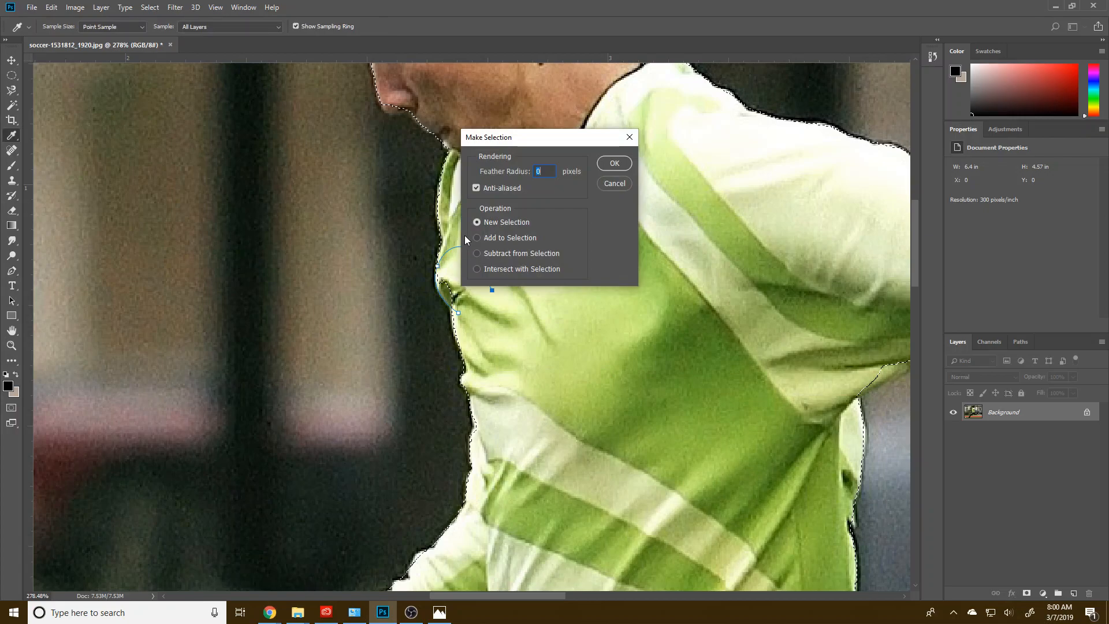
left_click(490, 242)
left_click(614, 163)
Step: Trace the player's nose from the bridge to the upper lip with a Pen path and add it to the selection
left_click_drag(507, 235, 558, 368)
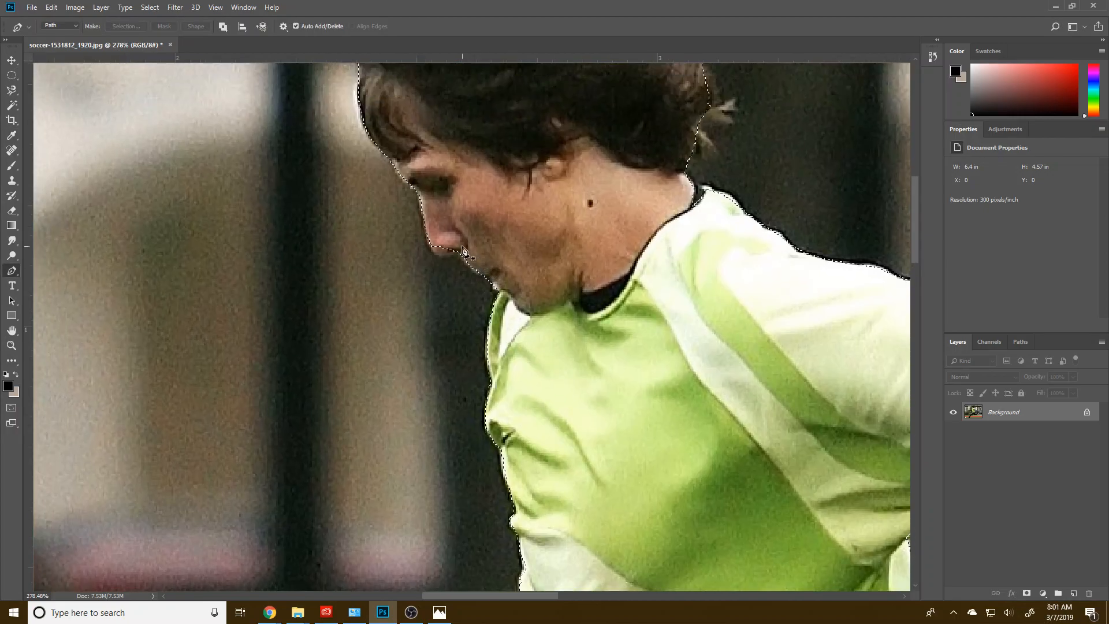
left_click(420, 196)
left_click_drag(459, 256, 500, 236)
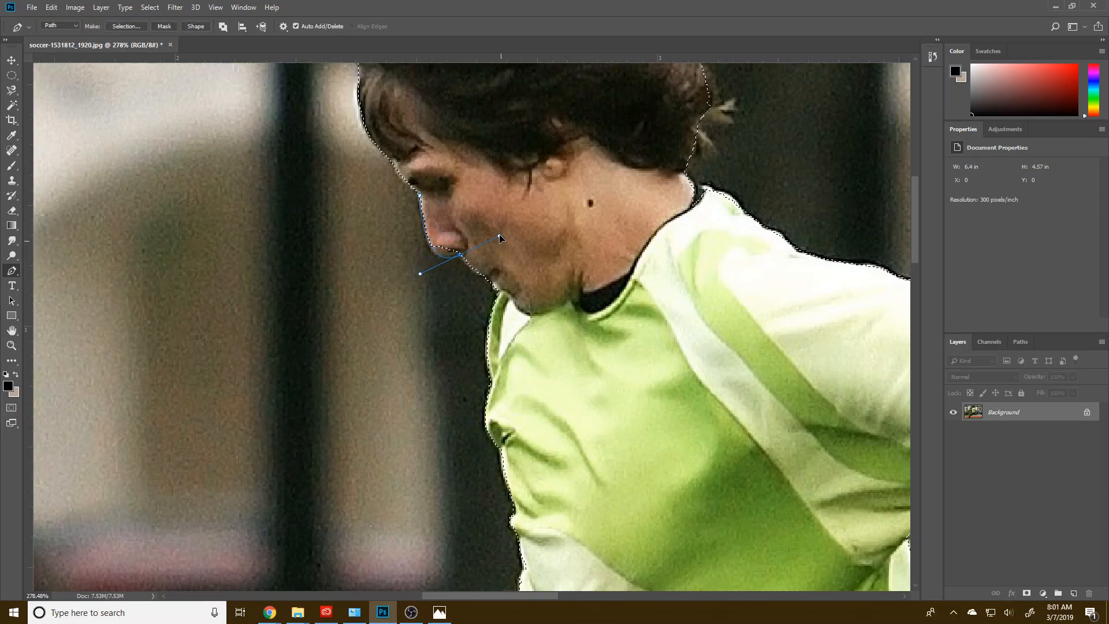
key("ctrl+z")
left_click_drag(465, 256, 481, 240)
right_click(532, 237)
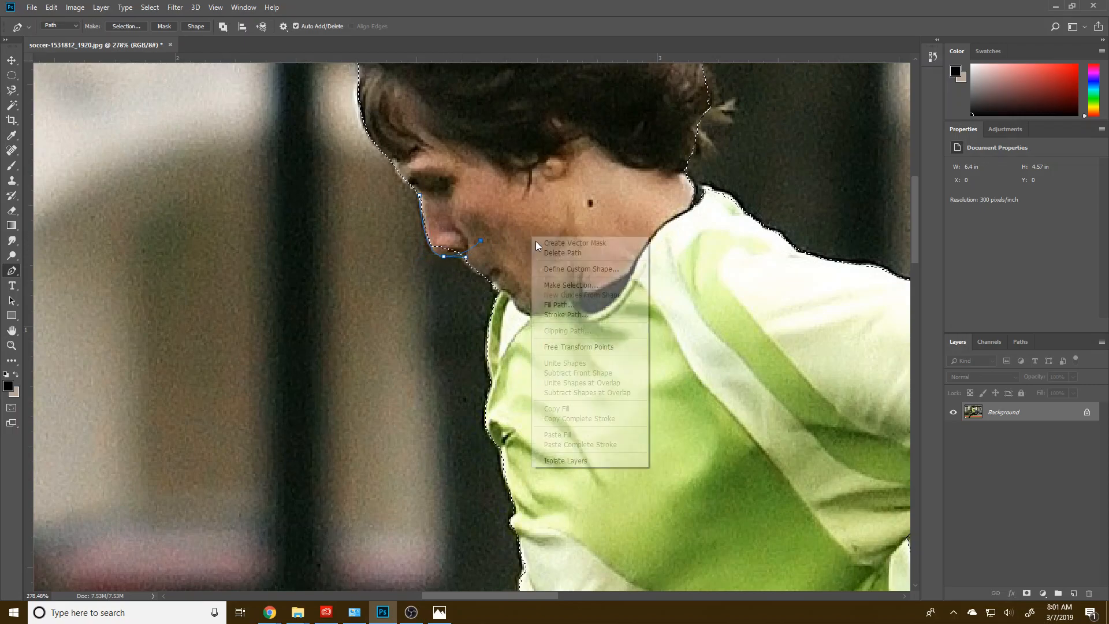
left_click(561, 285)
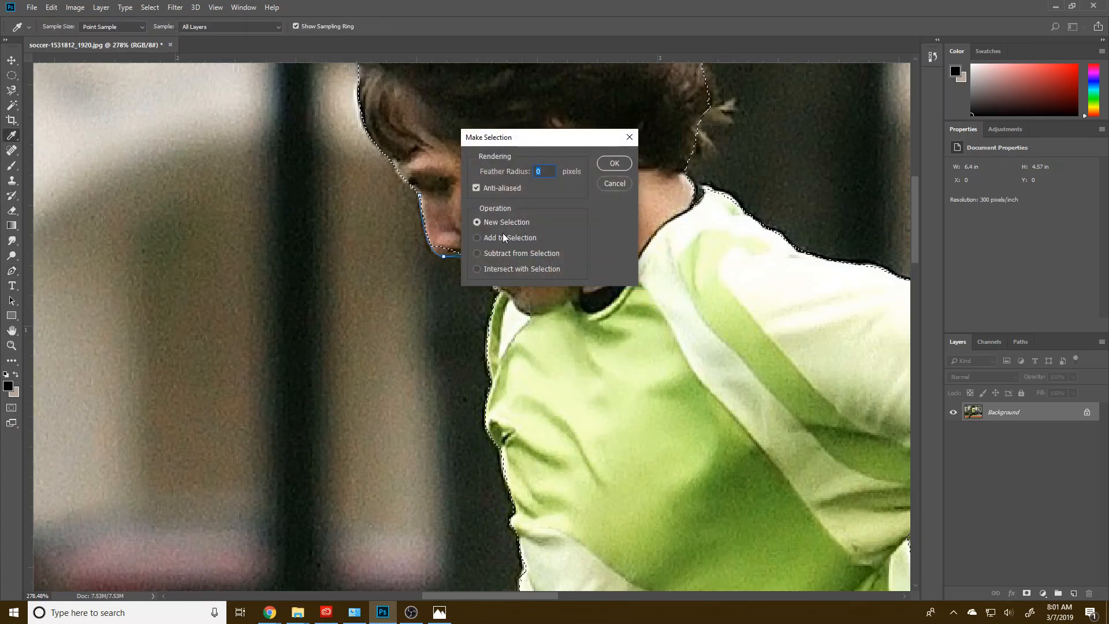
left_click(601, 168)
Step: Draw a Pen path over the wispy hair at the crown of the head and subtract it from the selection
scroll(356, 306, "up", 5)
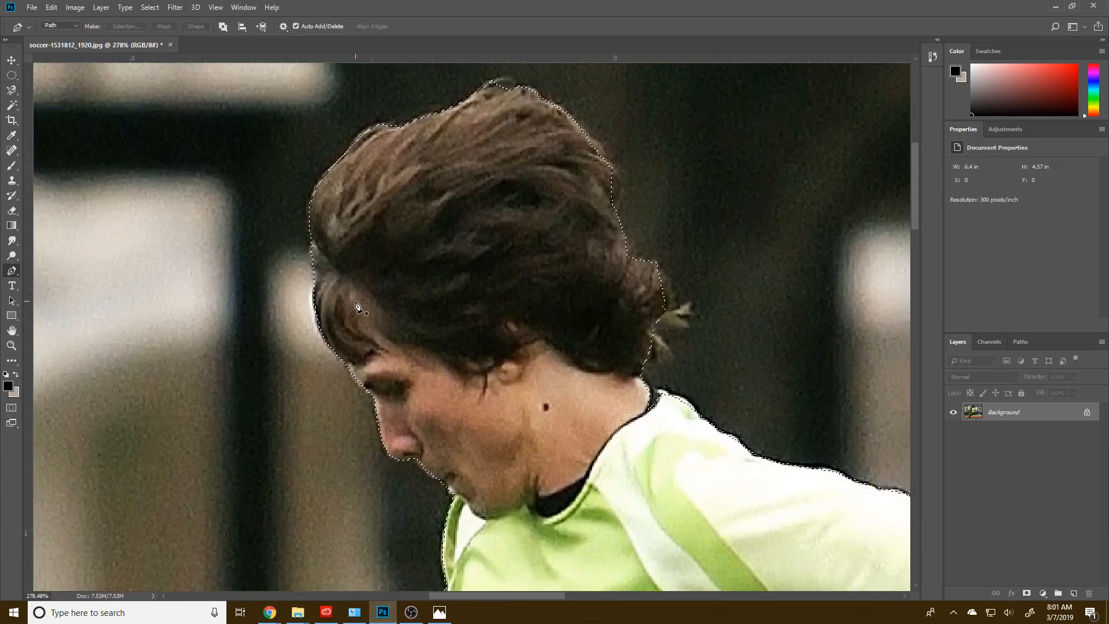
left_click_drag(375, 321, 379, 423)
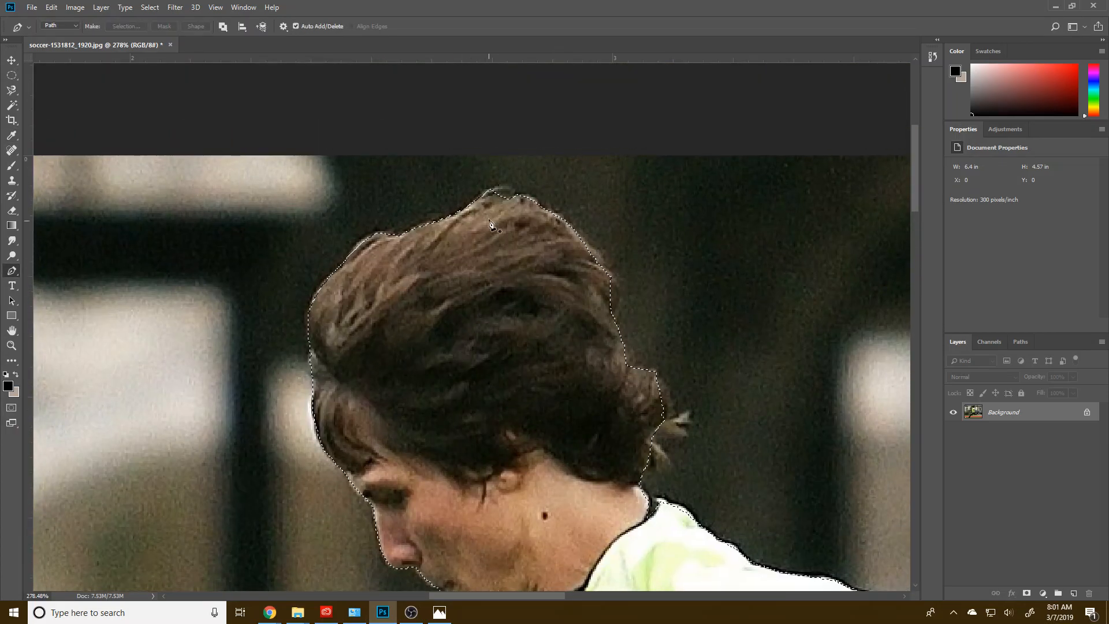
left_click(465, 206)
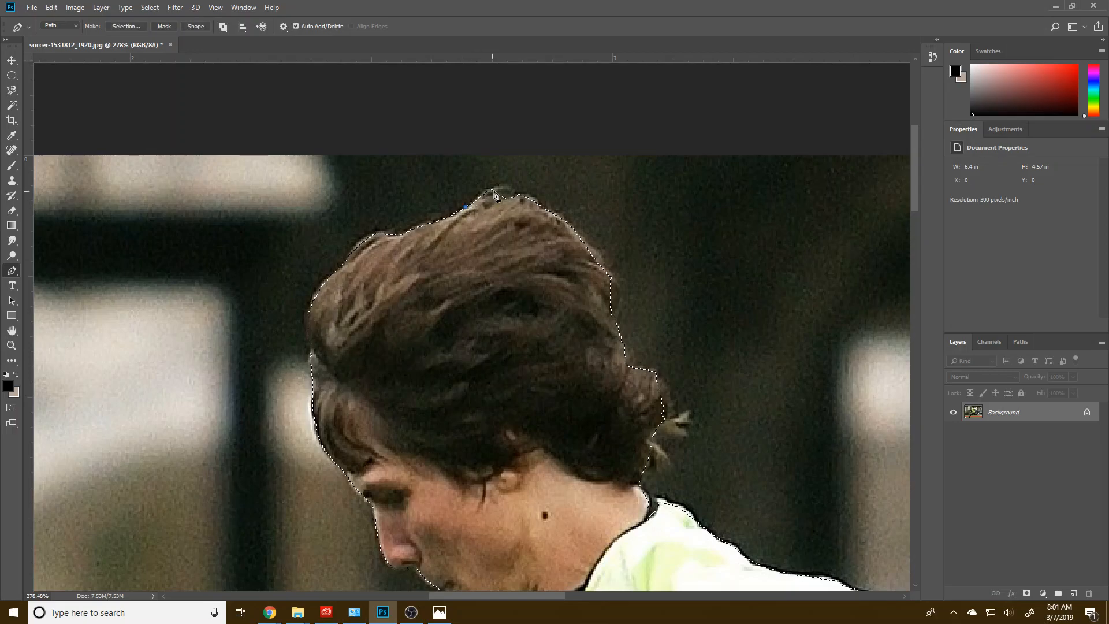
left_click_drag(531, 195, 543, 162)
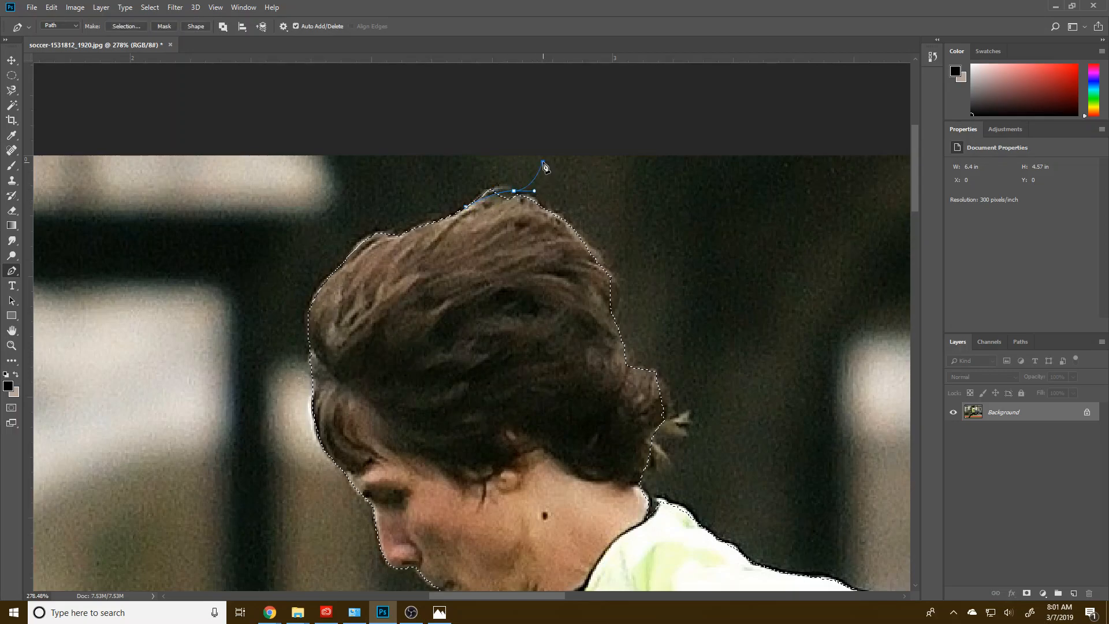
right_click(444, 192)
left_click(470, 242)
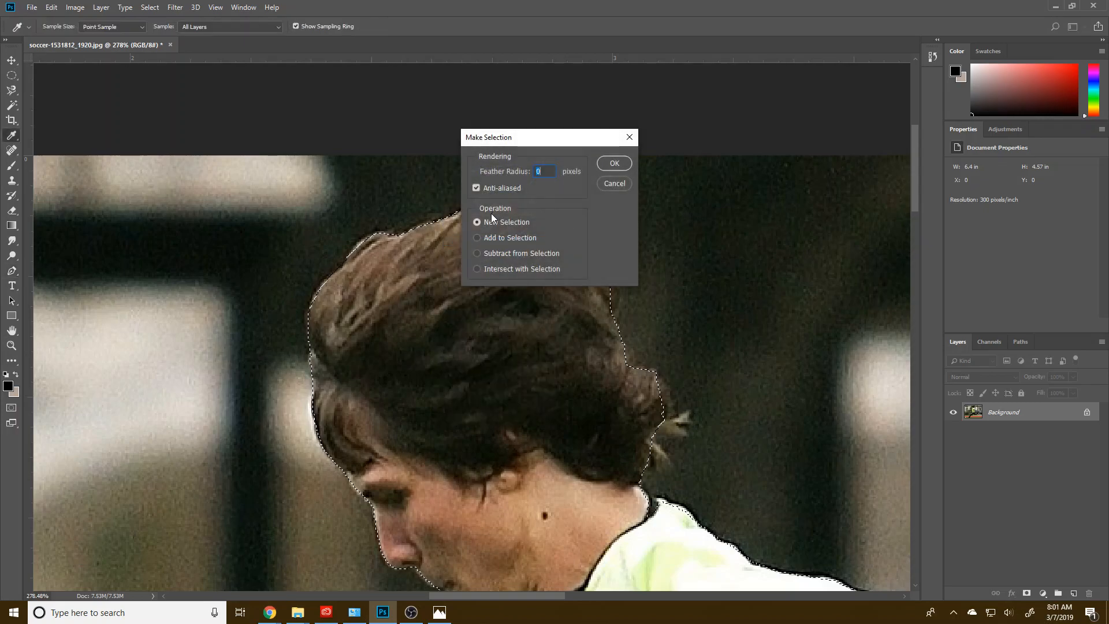
left_click(508, 242)
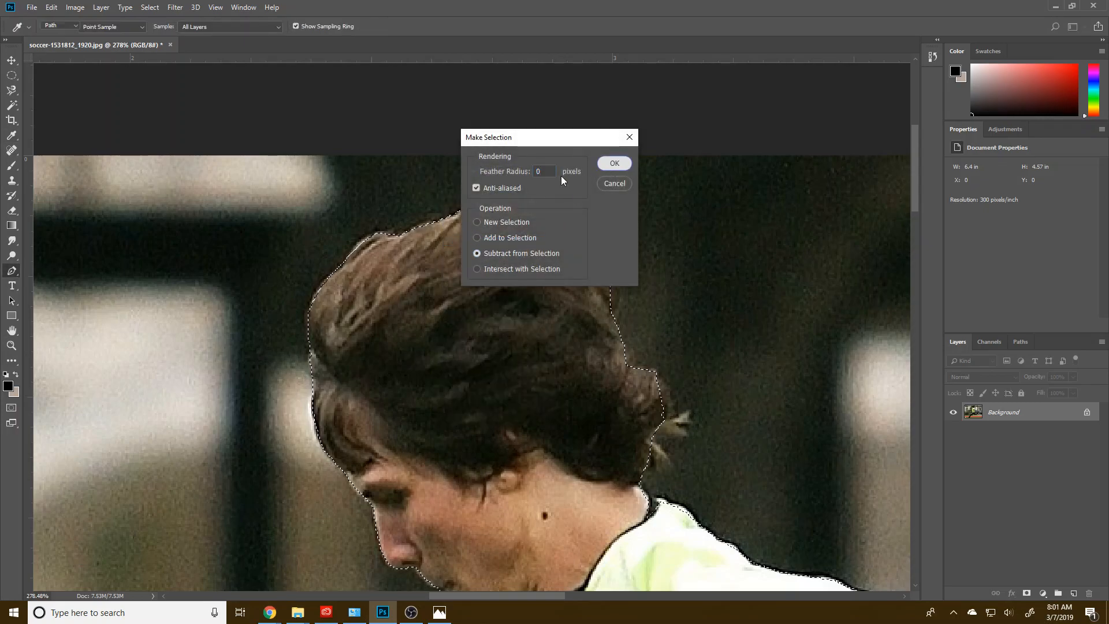
left_click(614, 163)
Step: Trace the upper back edge of the player's hair with a Pen path and add it to the selection
left_click_drag(542, 330, 470, 322)
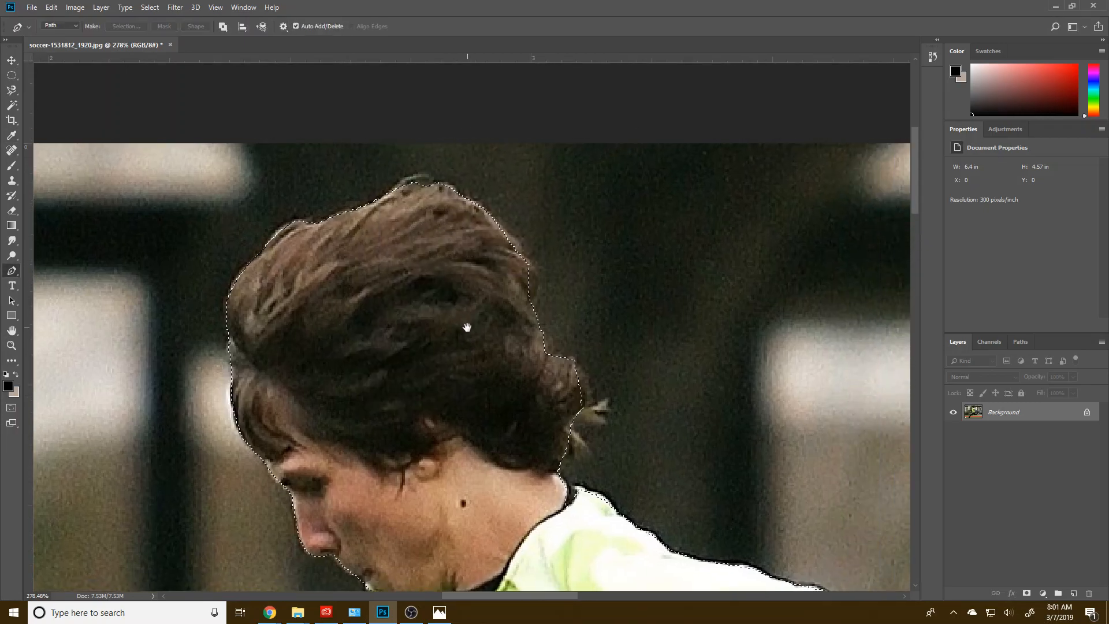
left_click(489, 225)
left_click(520, 248)
left_click(522, 276)
right_click(459, 303)
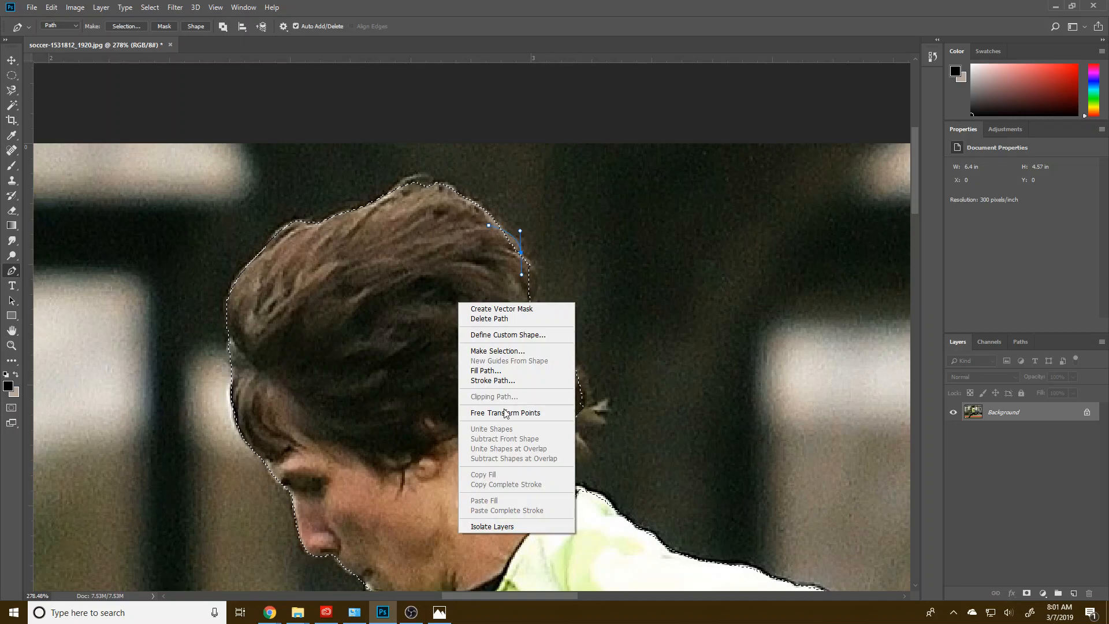
left_click(497, 350)
left_click(497, 238)
left_click(613, 163)
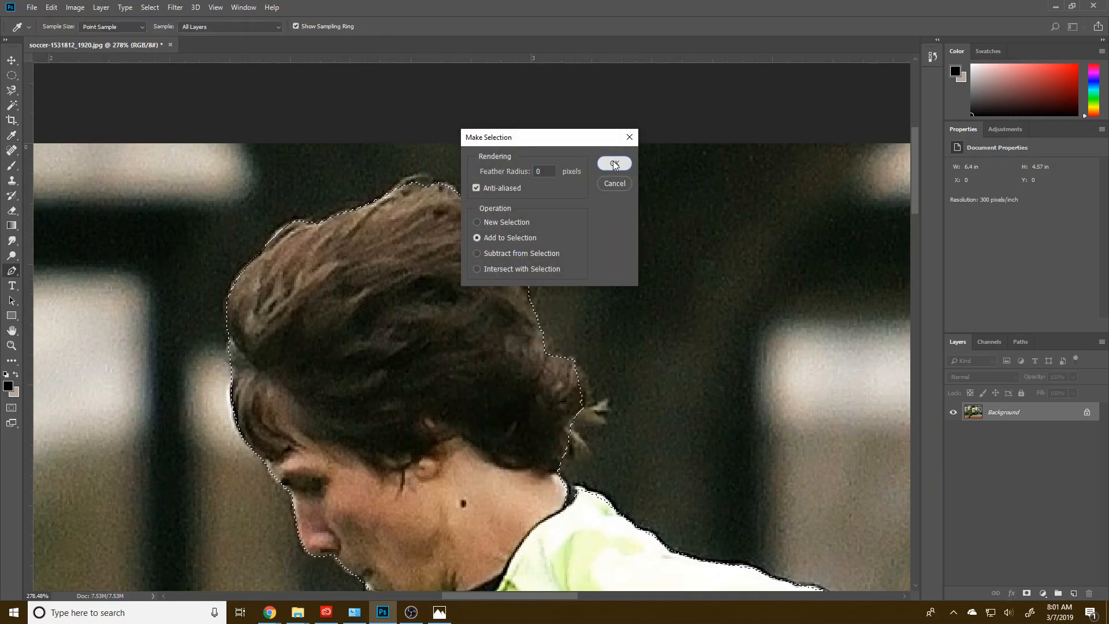
Step: Extend the selection down the back of the head by adding a curved Pen path along the hair edge
left_click(507, 242)
left_click_drag(532, 305, 520, 322)
right_click(480, 322)
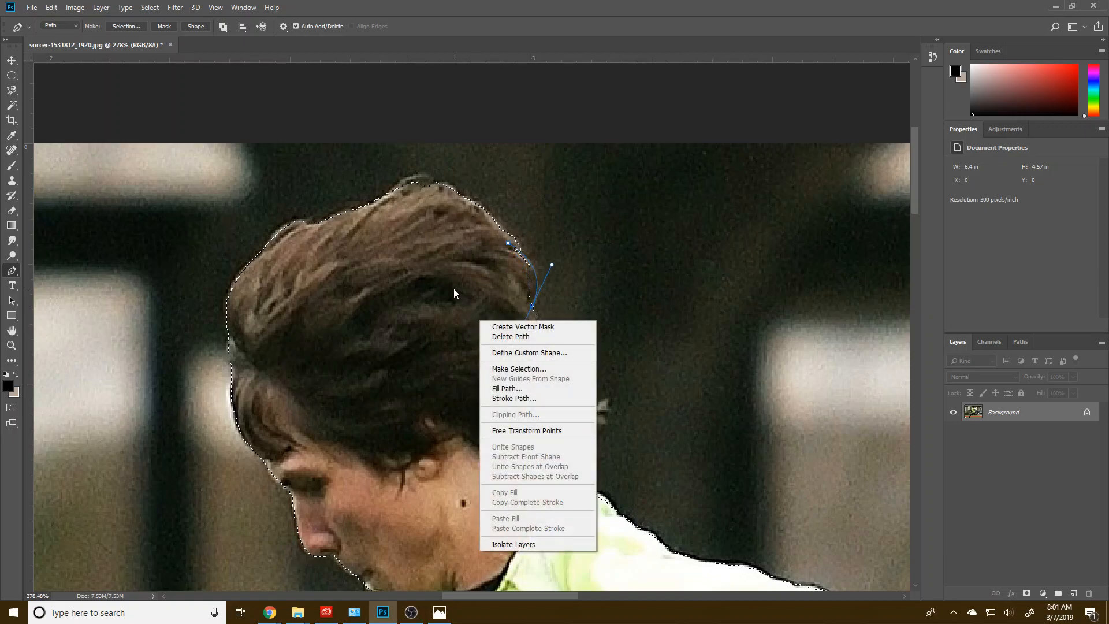
left_click(527, 370)
left_click(511, 236)
left_click(612, 163)
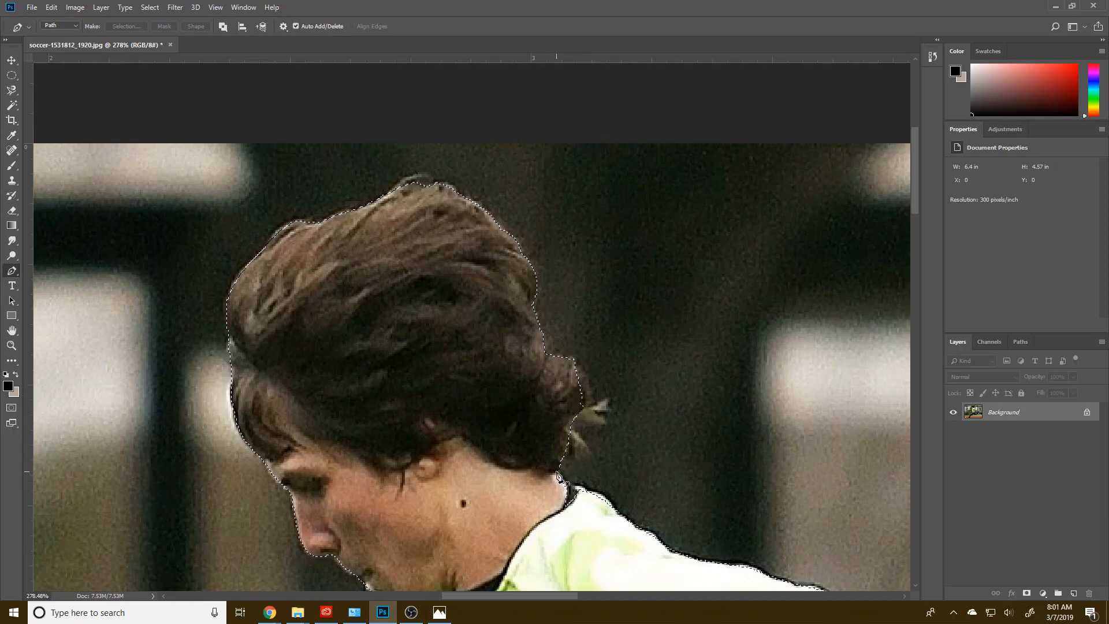
Step: Trace the lower hair tuft at the nape with a Pen path and add it to the selection
left_click(574, 453)
key("ctrl+z")
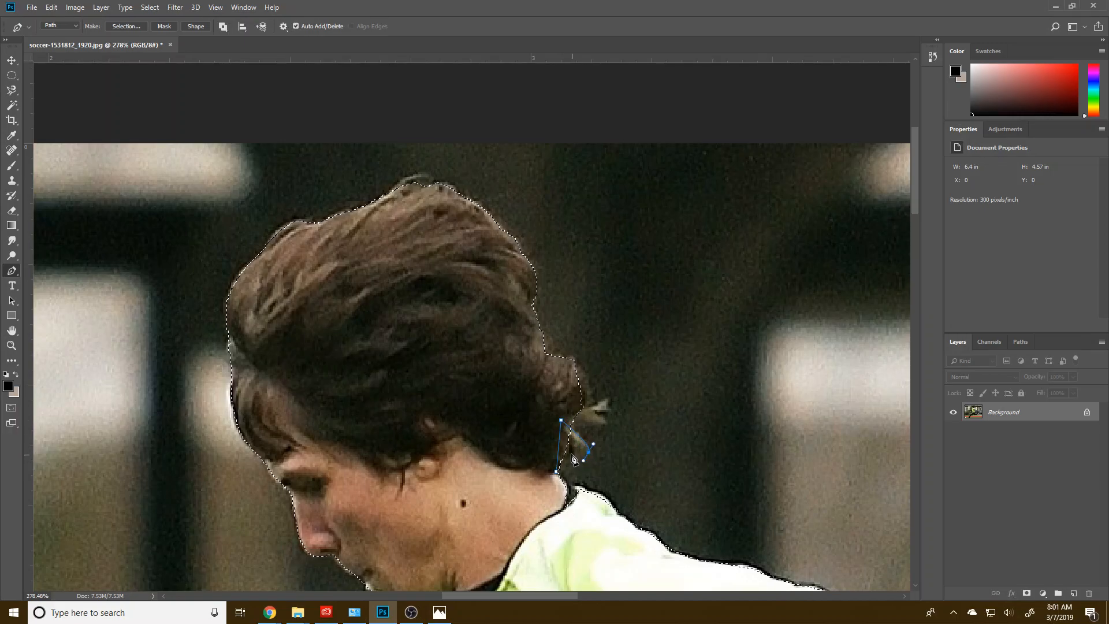
left_click(566, 452)
right_click(558, 472)
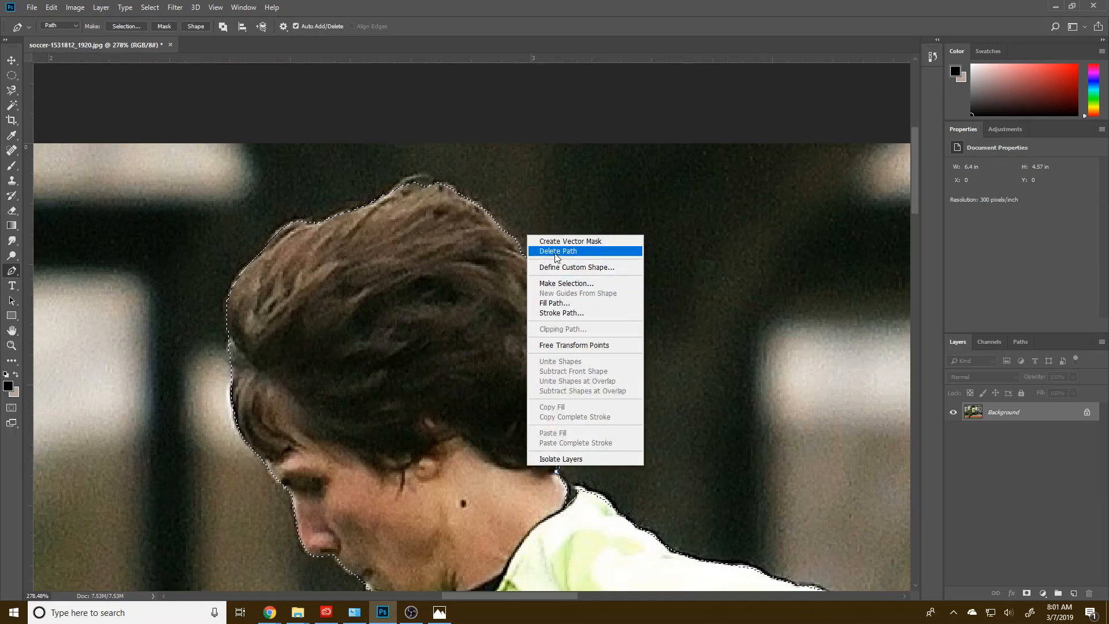
left_click(548, 284)
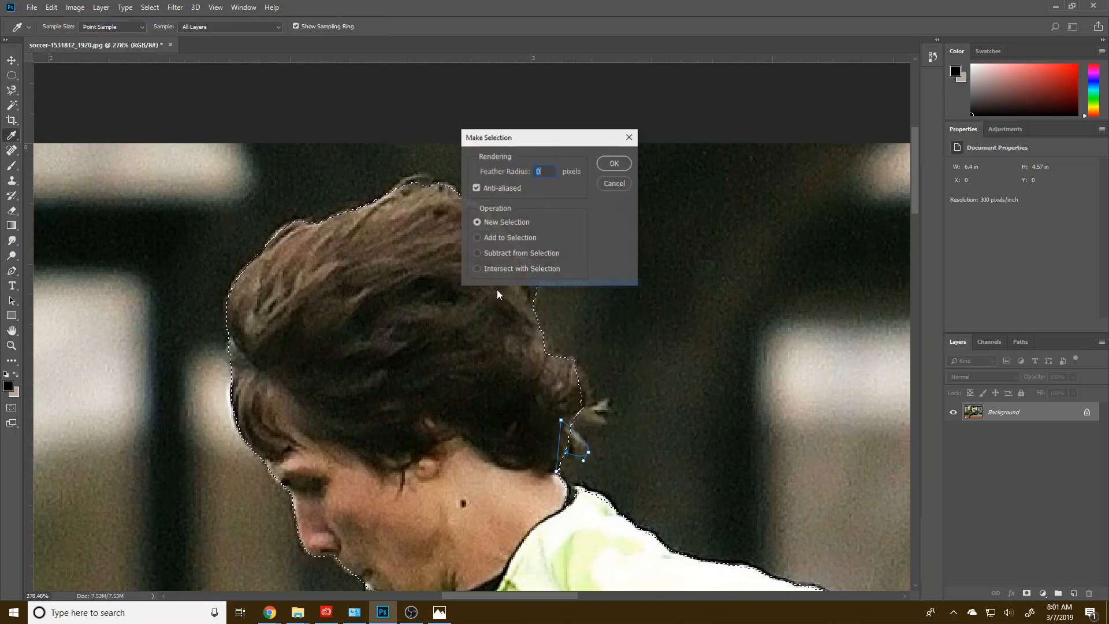
left_click(601, 165)
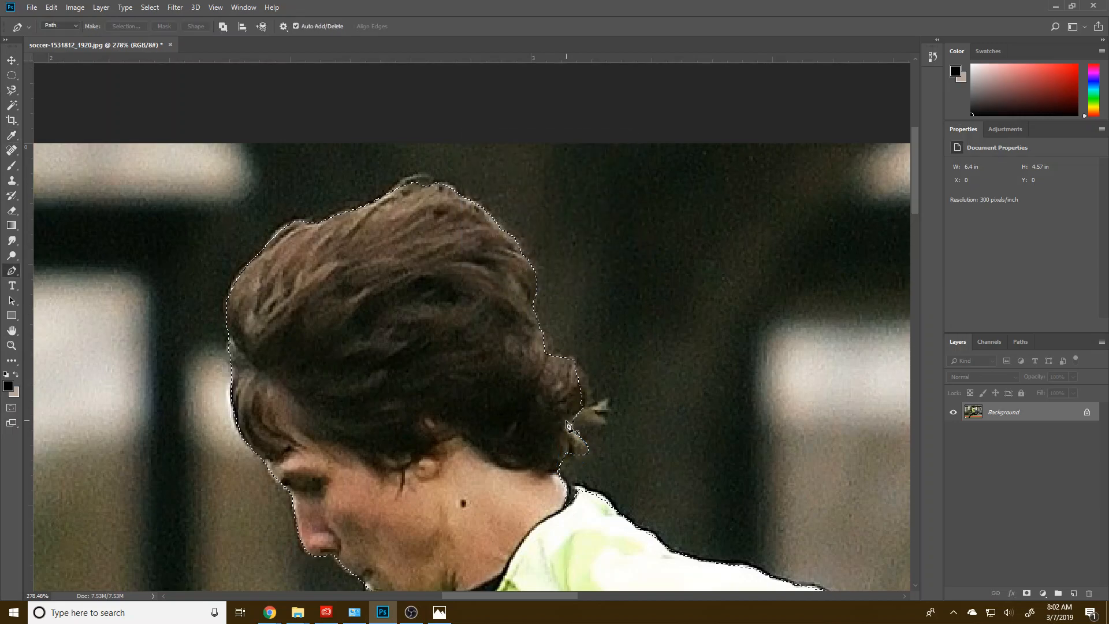
Step: Outline the hair curl sticking out behind the head with a Pen path and add it to the selection
left_click(543, 352)
left_click(577, 360)
left_click(585, 412)
left_click(563, 428)
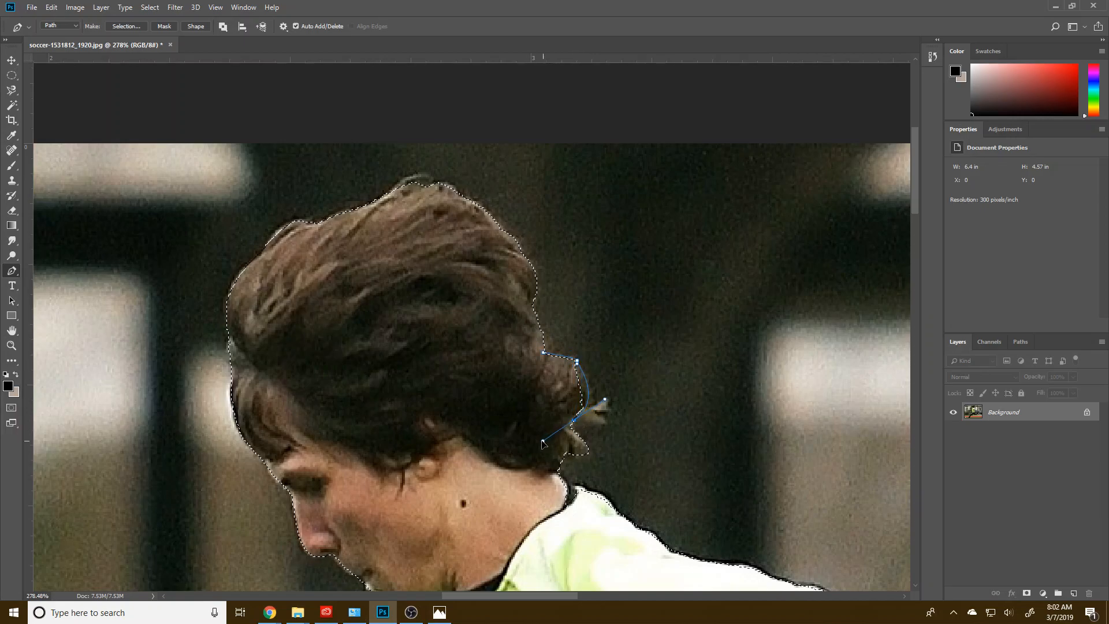
right_click(538, 411)
left_click(572, 229)
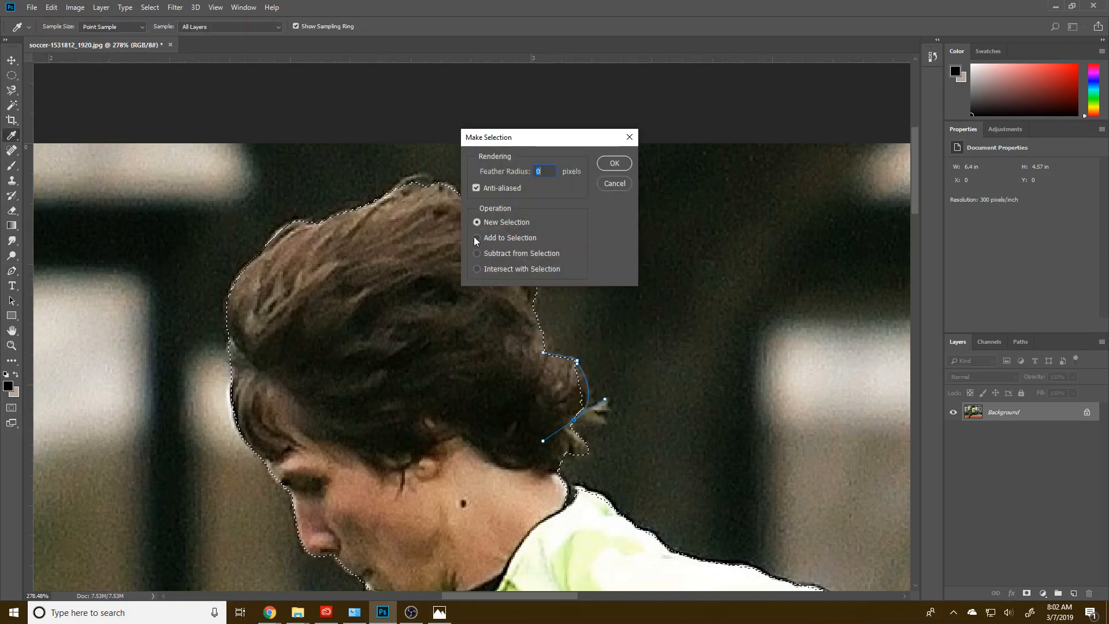
left_click(614, 163)
Step: Trace the wispy hair tips behind the neck with a Pen path and add them to the selection
left_click_drag(574, 347, 488, 180)
left_click(469, 257)
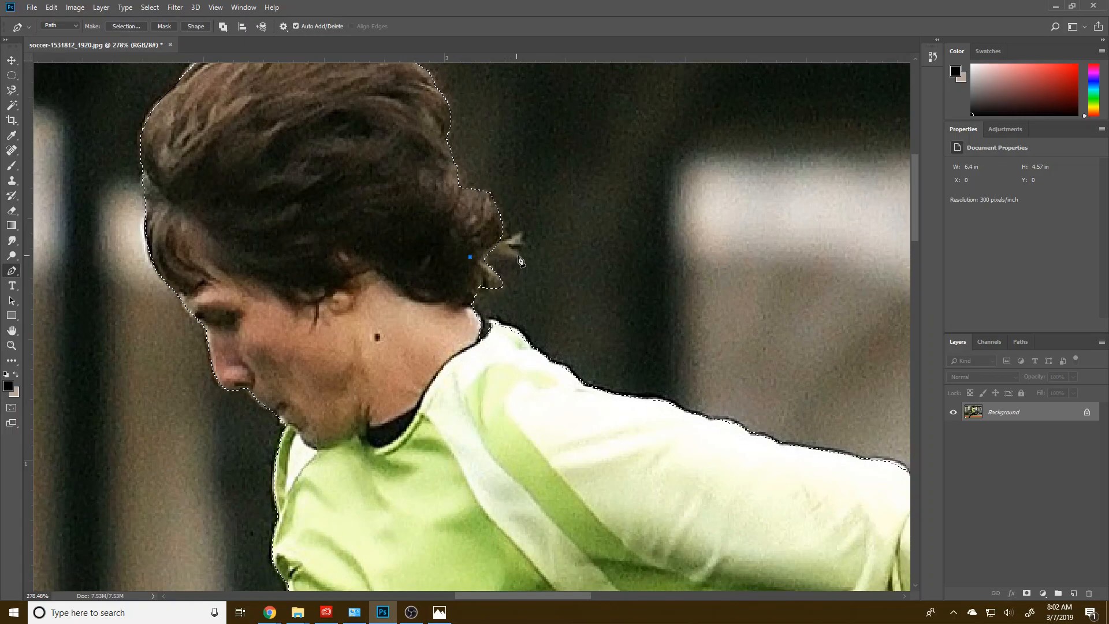
left_click_drag(517, 255, 521, 248)
right_click(447, 231)
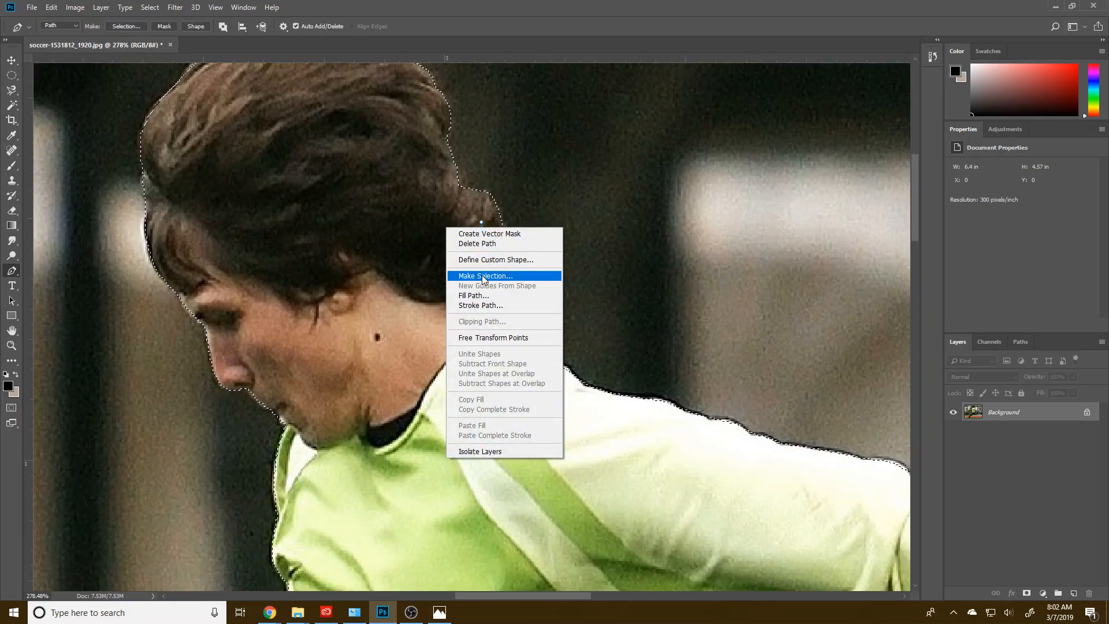
left_click(480, 275)
left_click(497, 237)
left_click(614, 163)
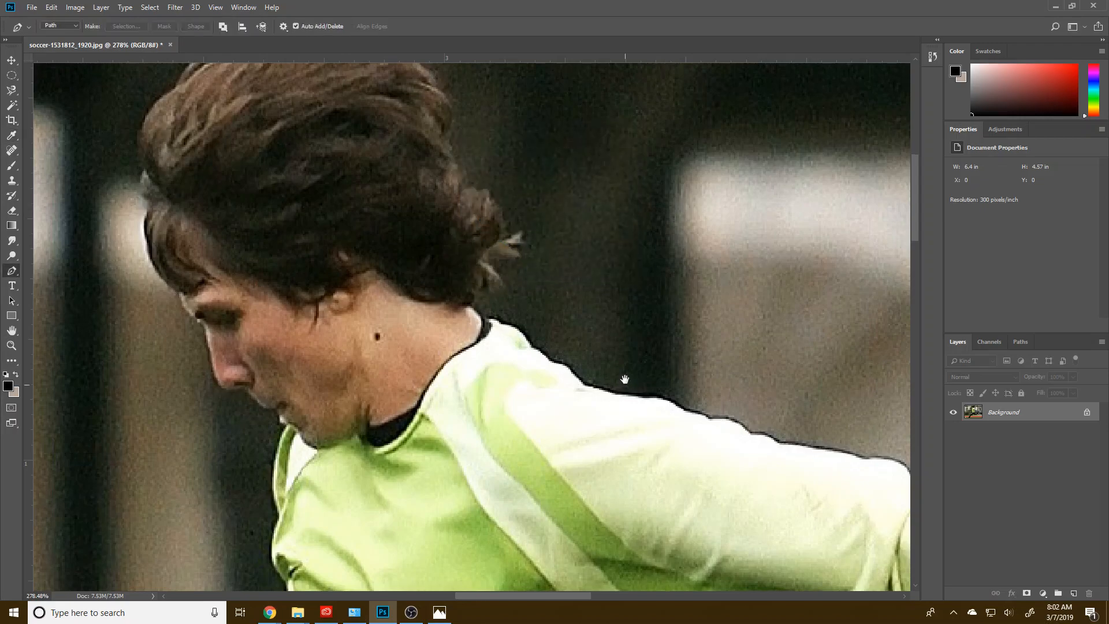
Step: Outline the back of the neck, collar and upper shoulder edge with a Pen path and add it to the selection
left_click_drag(622, 384, 516, 270)
left_click(348, 196)
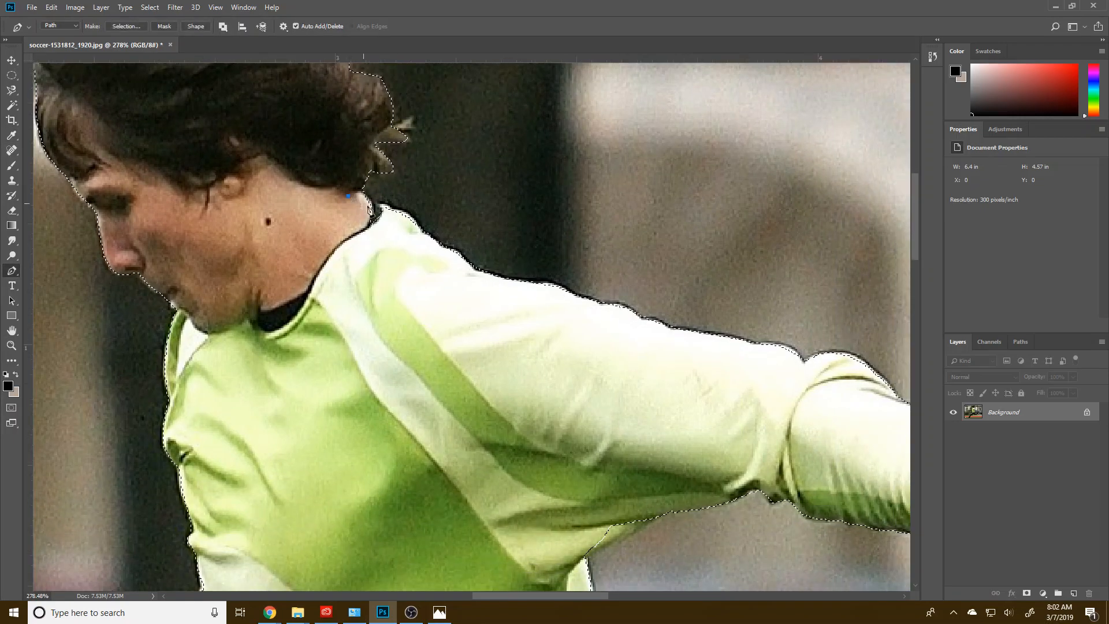
key("ctrl+z")
left_click(395, 209)
left_click_drag(418, 231, 420, 242)
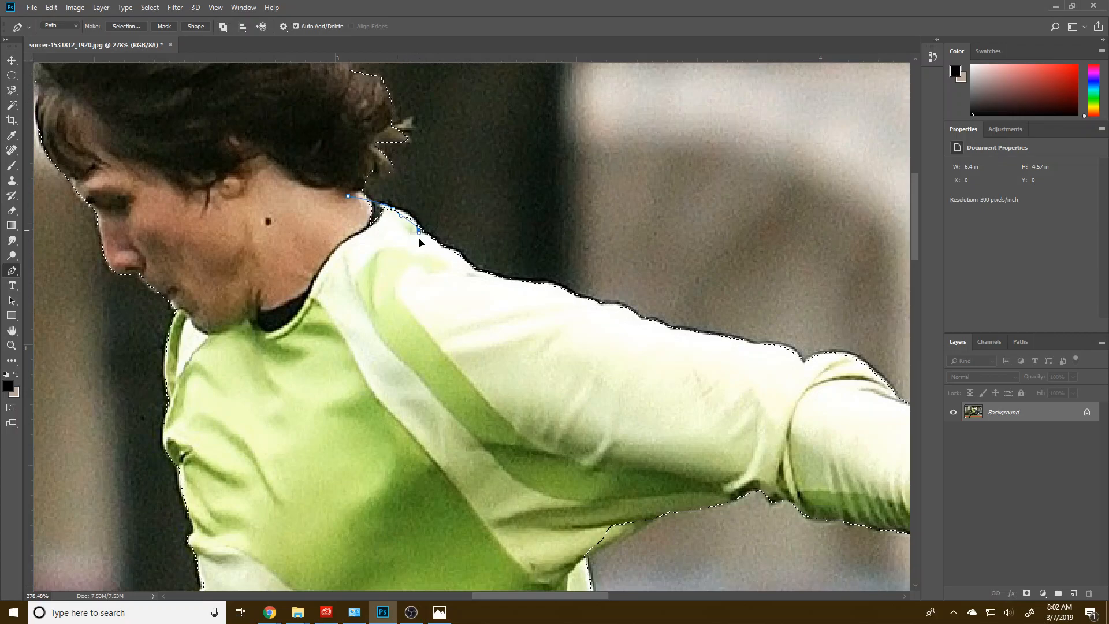
left_click_drag(357, 281, 317, 238)
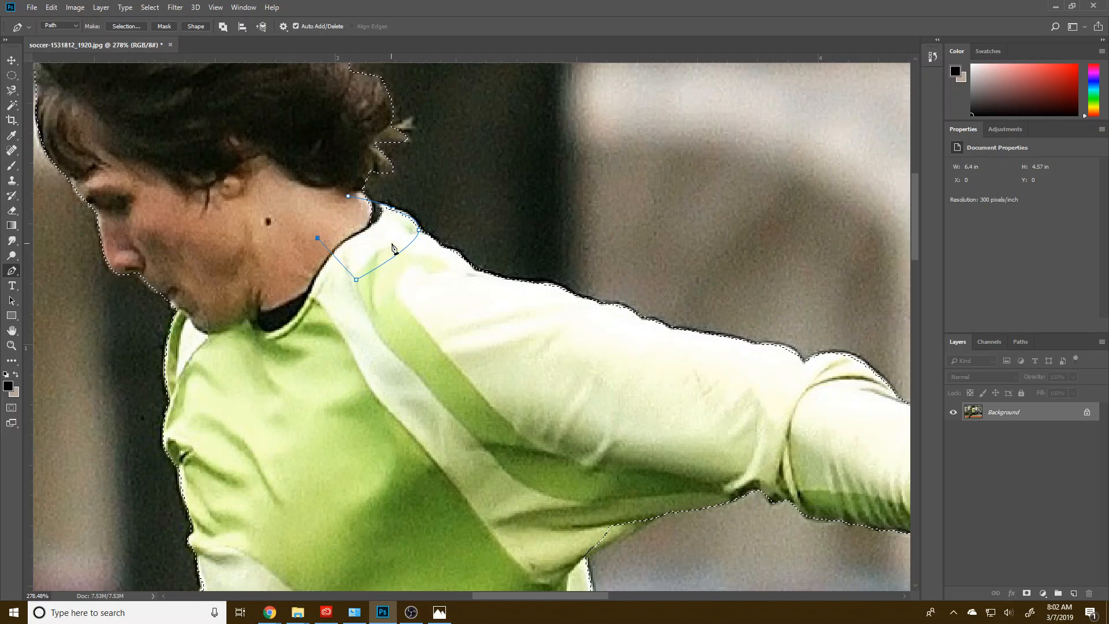
right_click(391, 248)
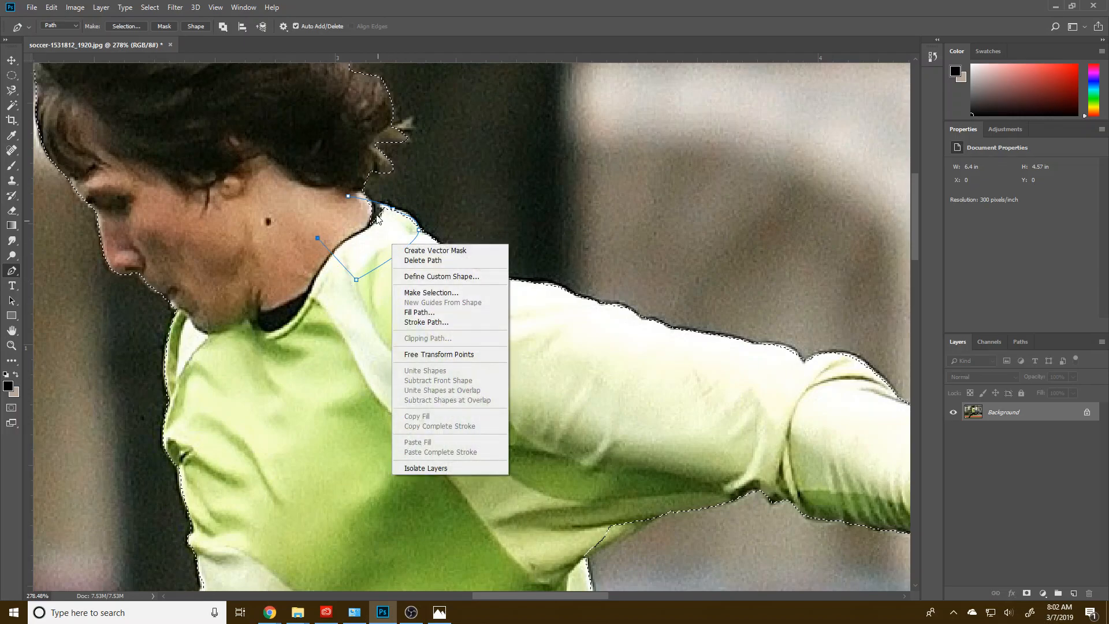
left_click(415, 292)
left_click(500, 238)
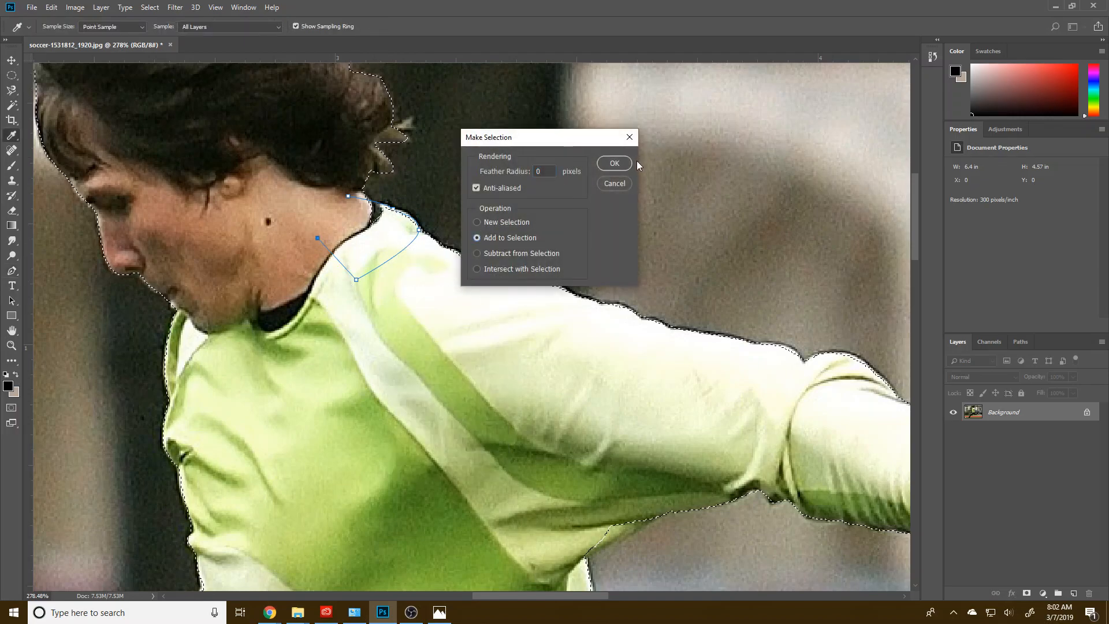
left_click(614, 164)
Step: Trace around the lowest fingertip of the glove with a Pen path and subtract the background below it from the selection
left_click_drag(661, 354, 454, 237)
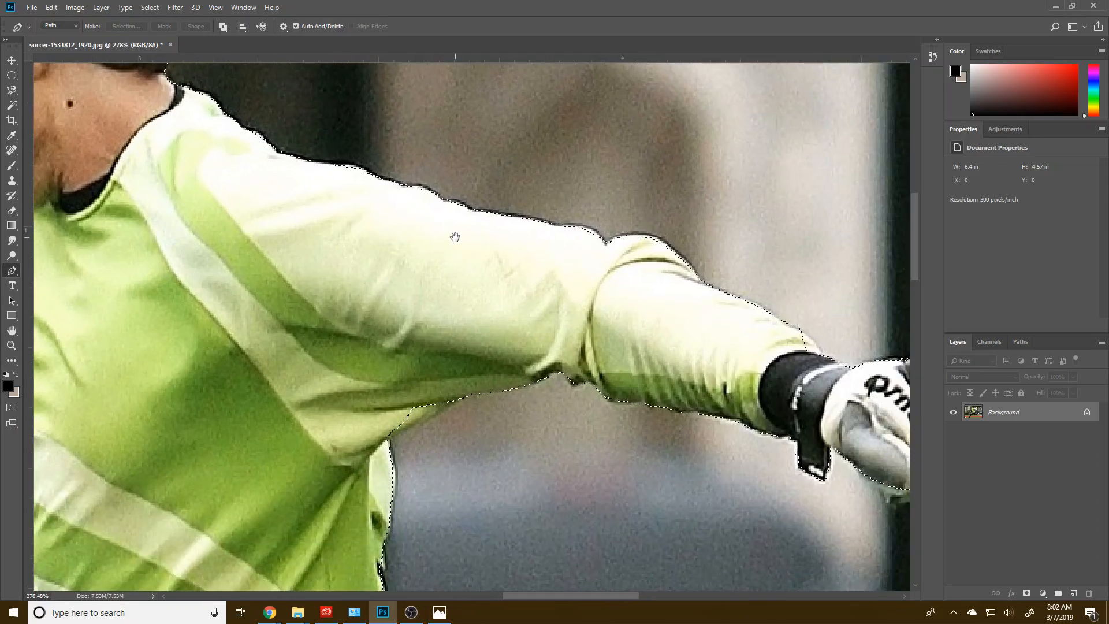
left_click_drag(619, 356, 401, 305)
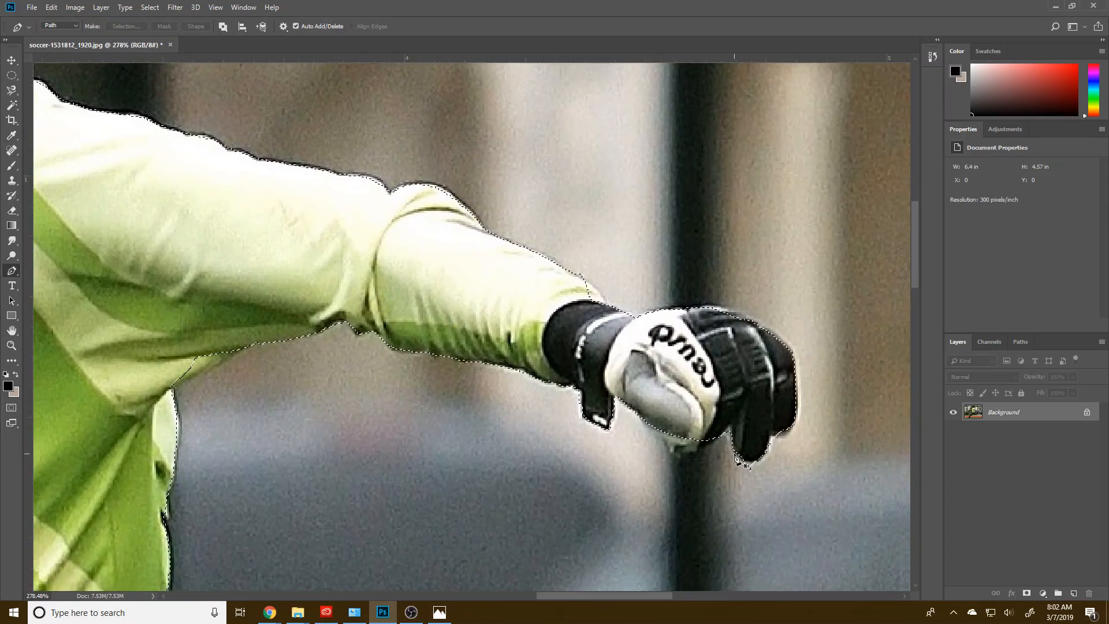
left_click(732, 450)
left_click_drag(766, 458, 790, 447)
right_click(708, 485)
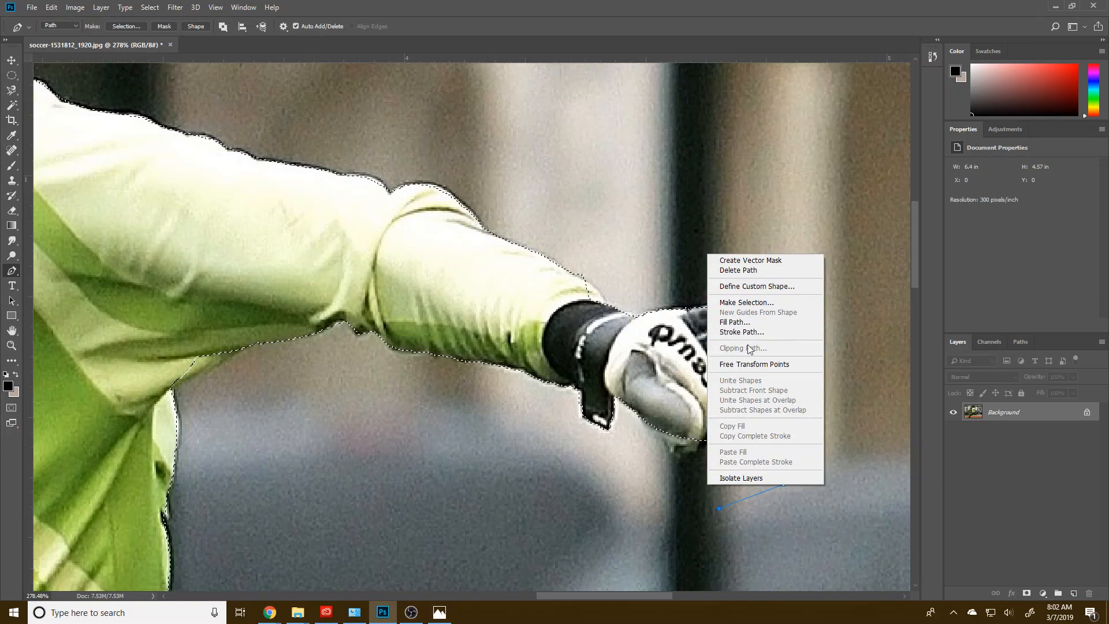
left_click(745, 302)
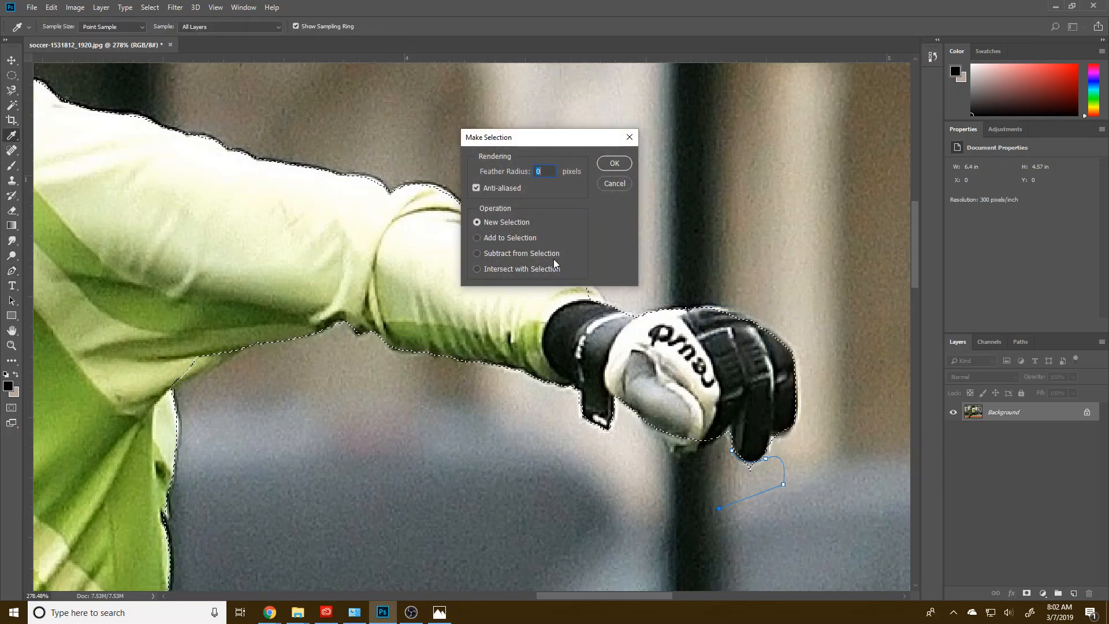
left_click(507, 254)
left_click(611, 166)
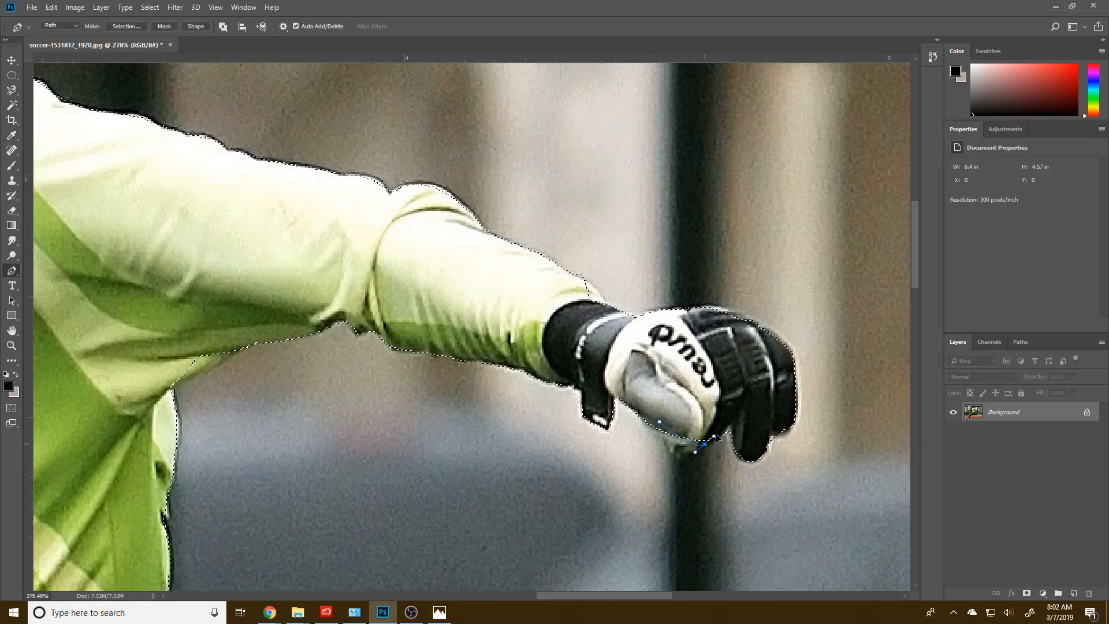
Step: Complete the Pen path along the underside of the glove's thumb and add that area to the selection
left_click(740, 403)
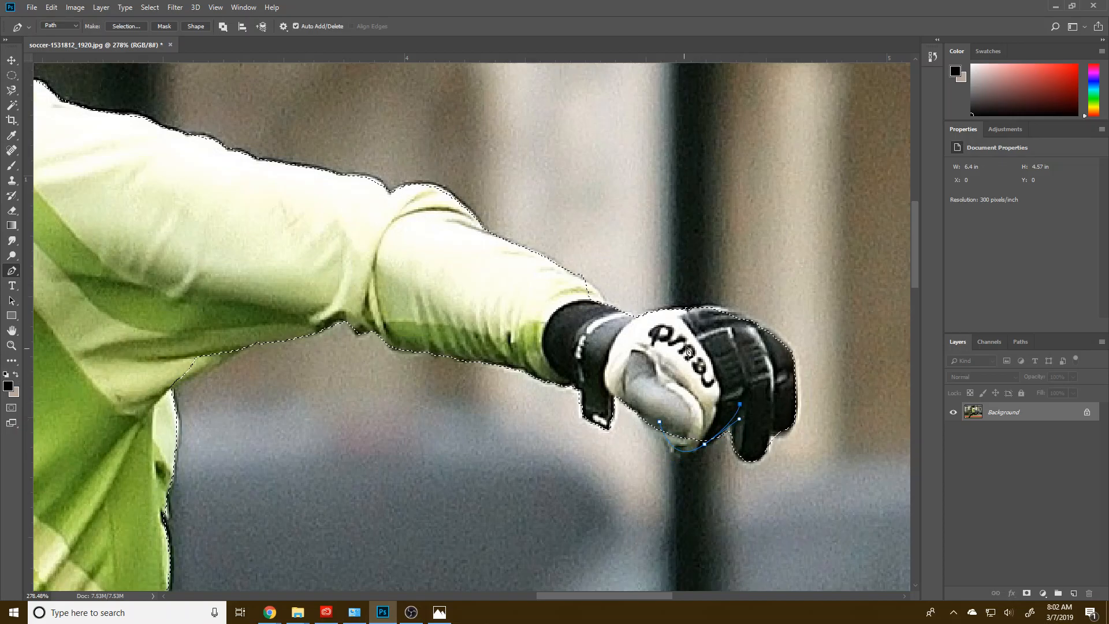
right_click(720, 144)
left_click(754, 192)
left_click(508, 237)
left_click(613, 164)
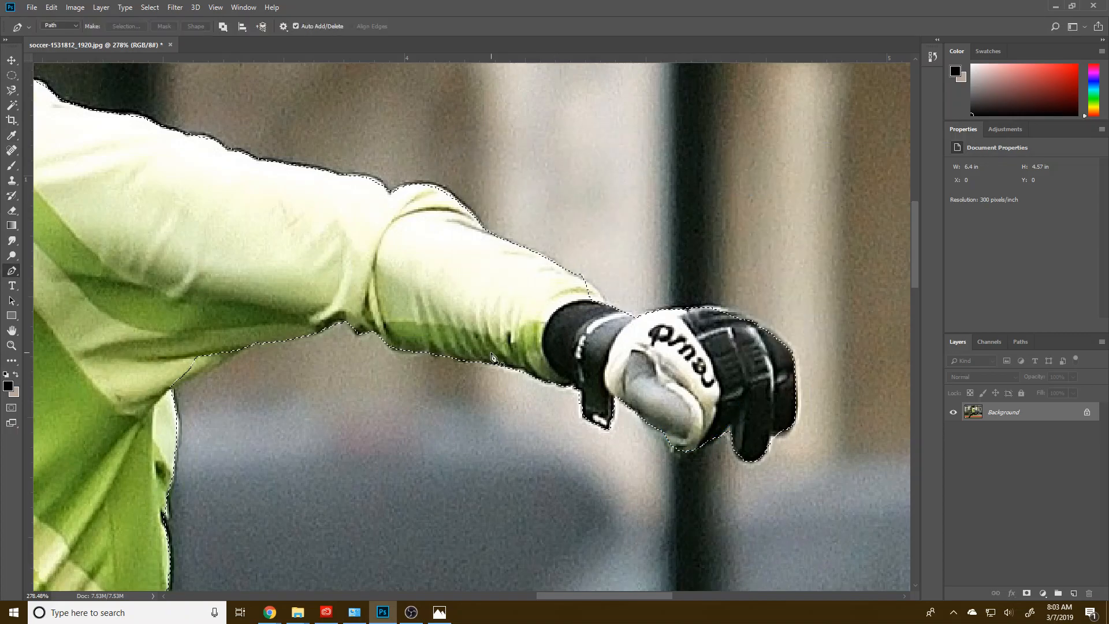
Step: Trace the crease behind the trailing leg's knee with a Pen path and subtract the background gap from the selection
left_click_drag(372, 364, 515, 114)
left_click_drag(485, 327, 488, 194)
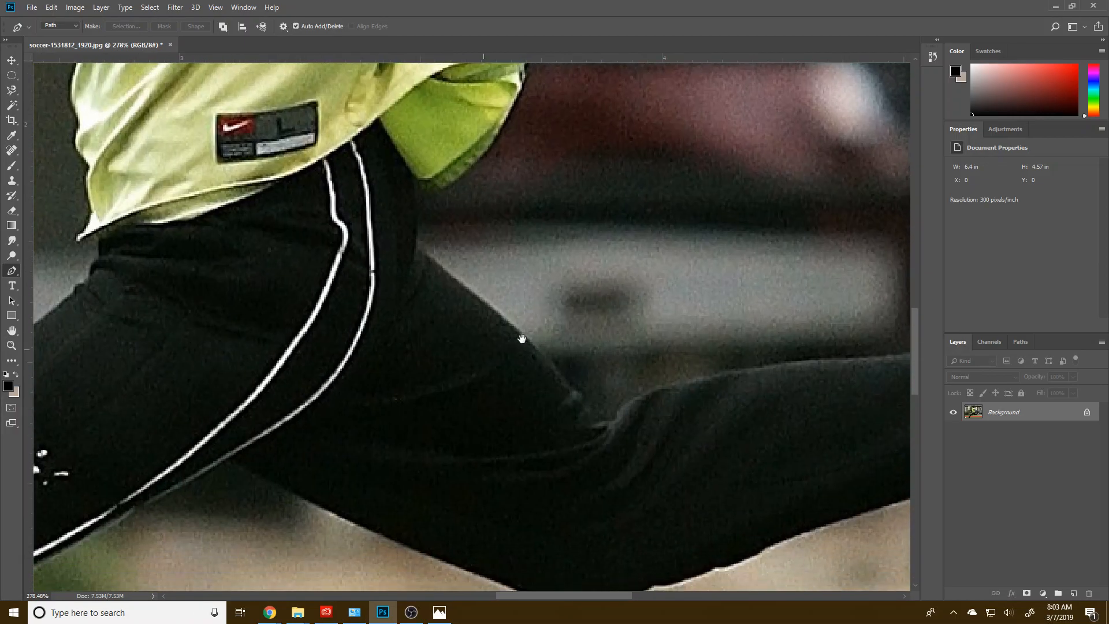
left_click_drag(522, 339, 436, 292)
left_click(478, 323)
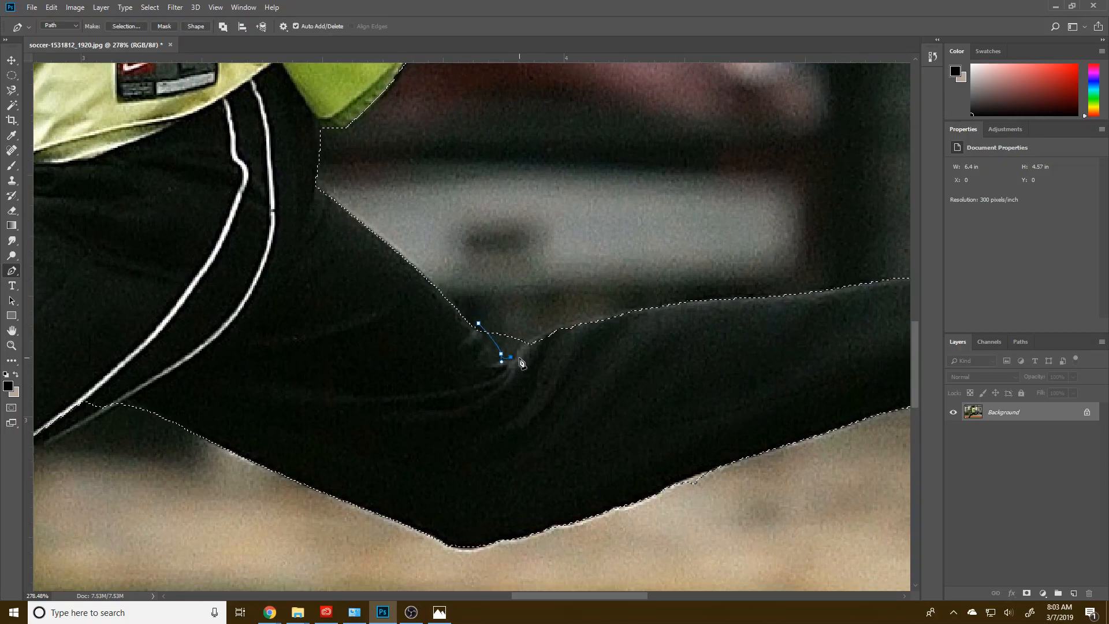
left_click(515, 357)
left_click(532, 341)
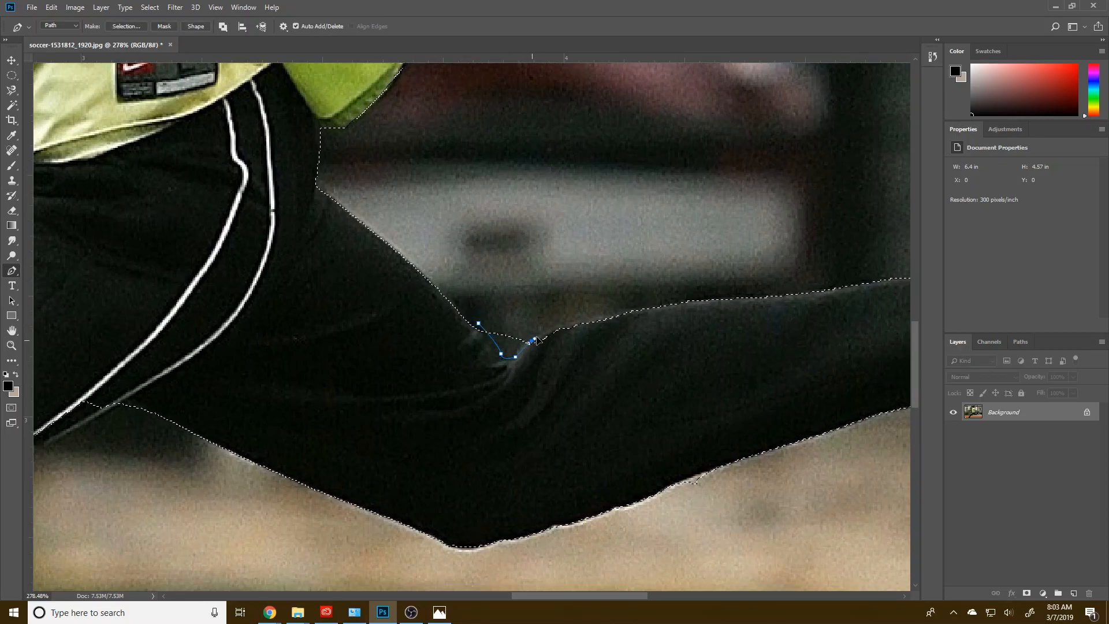
right_click(510, 304)
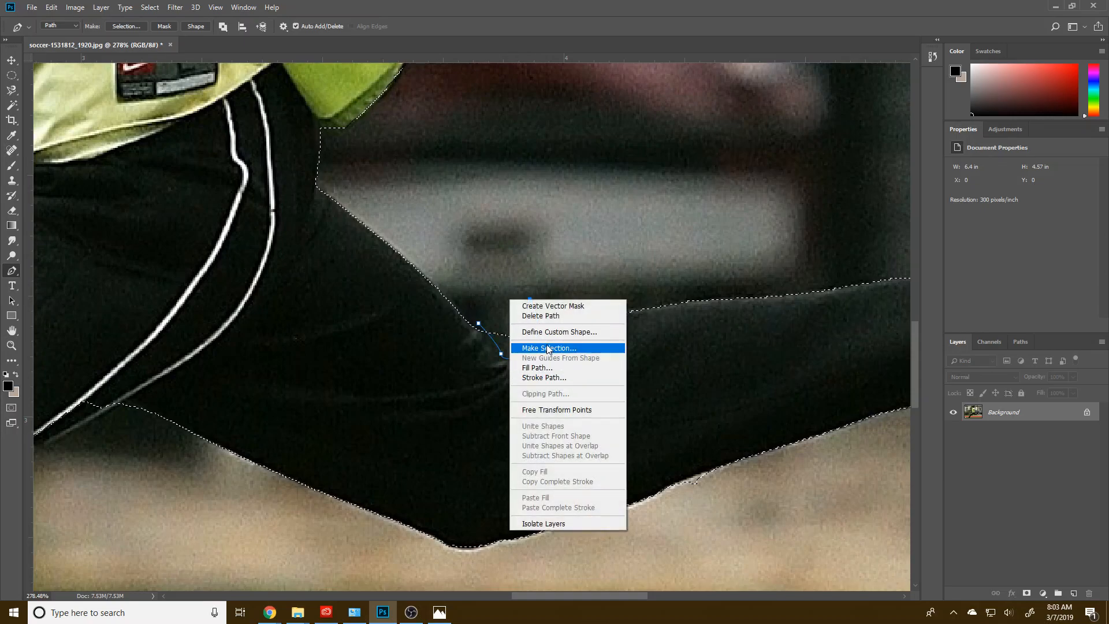
left_click(527, 349)
left_click(484, 254)
left_click(603, 163)
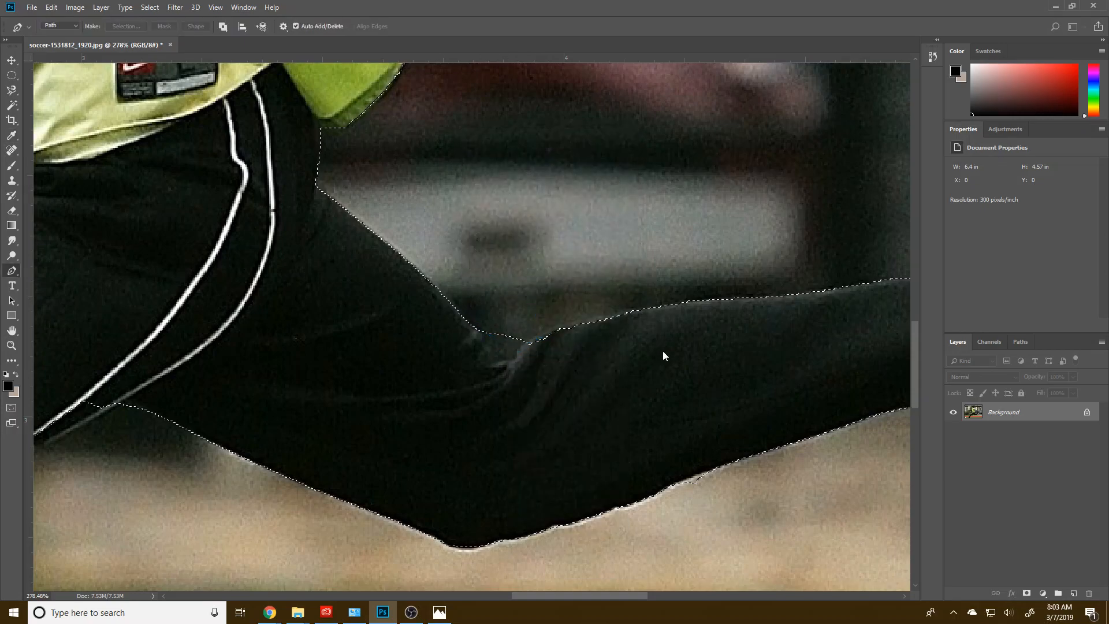
Step: Outline the uppermost stud of the raised boot with a Pen path and add it to the selection
left_click_drag(668, 361, 320, 300)
left_click_drag(635, 335, 442, 309)
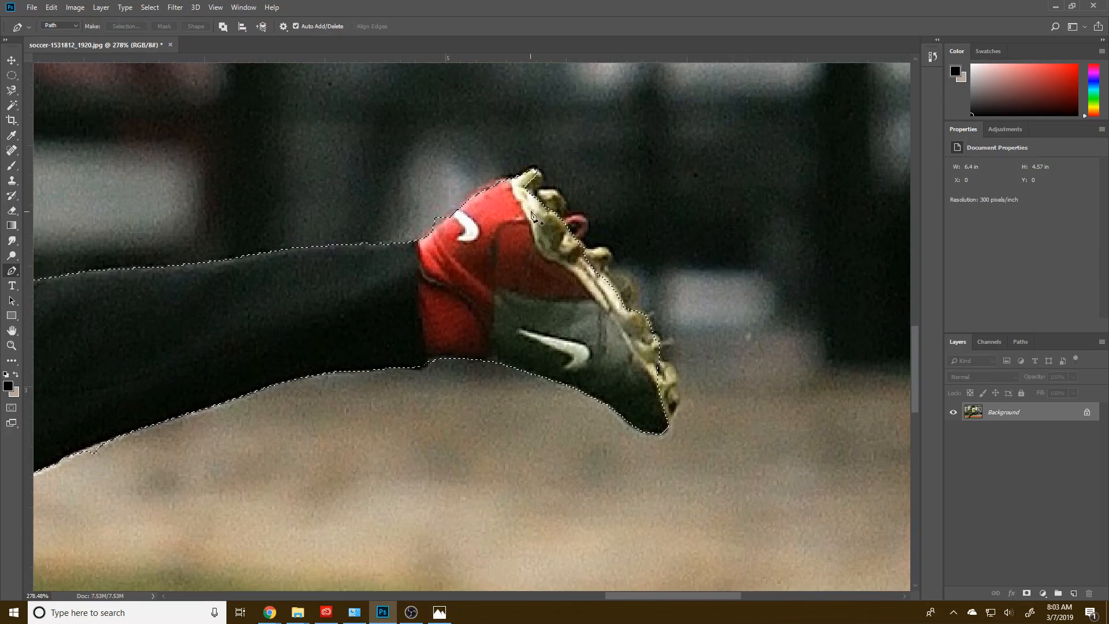
left_click(533, 169)
left_click_drag(540, 191, 535, 197)
left_click(486, 214)
left_click(519, 182)
right_click(523, 205)
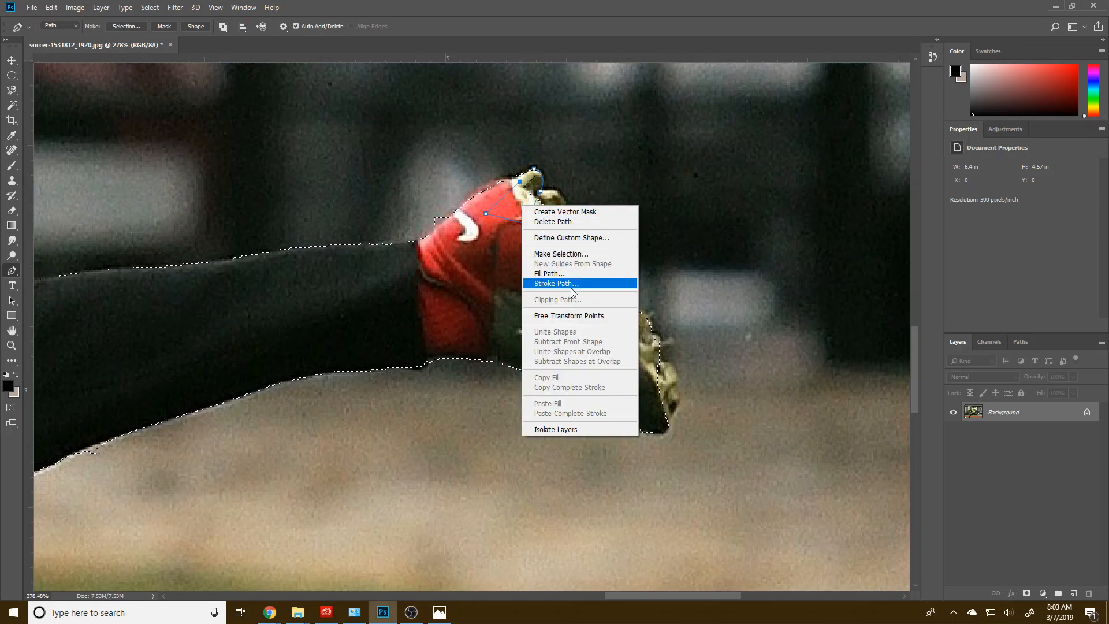
left_click(559, 254)
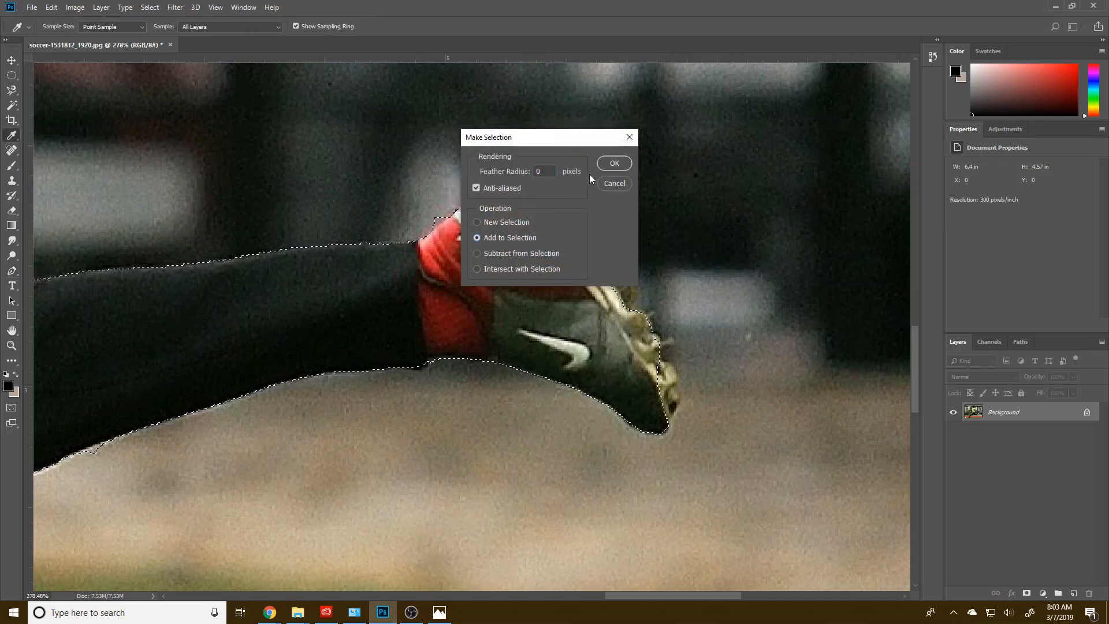
left_click(614, 163)
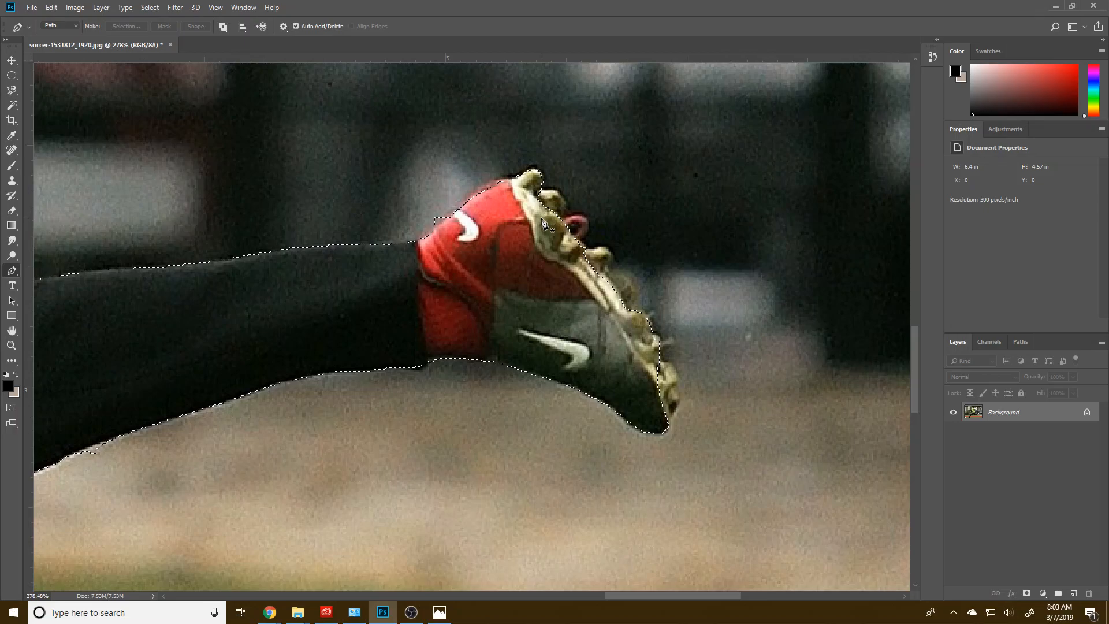
Step: Paint the raised boot's remaining sole studs into the selection in Quick Mask mode, using a small white brush at 100% hardness
key("q")
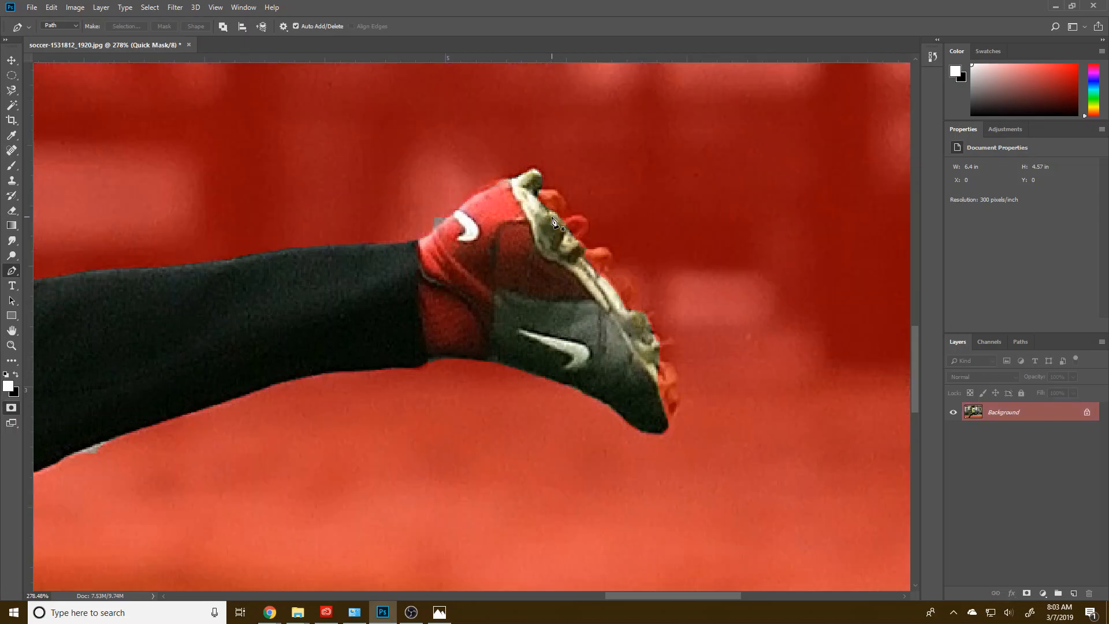
key("b")
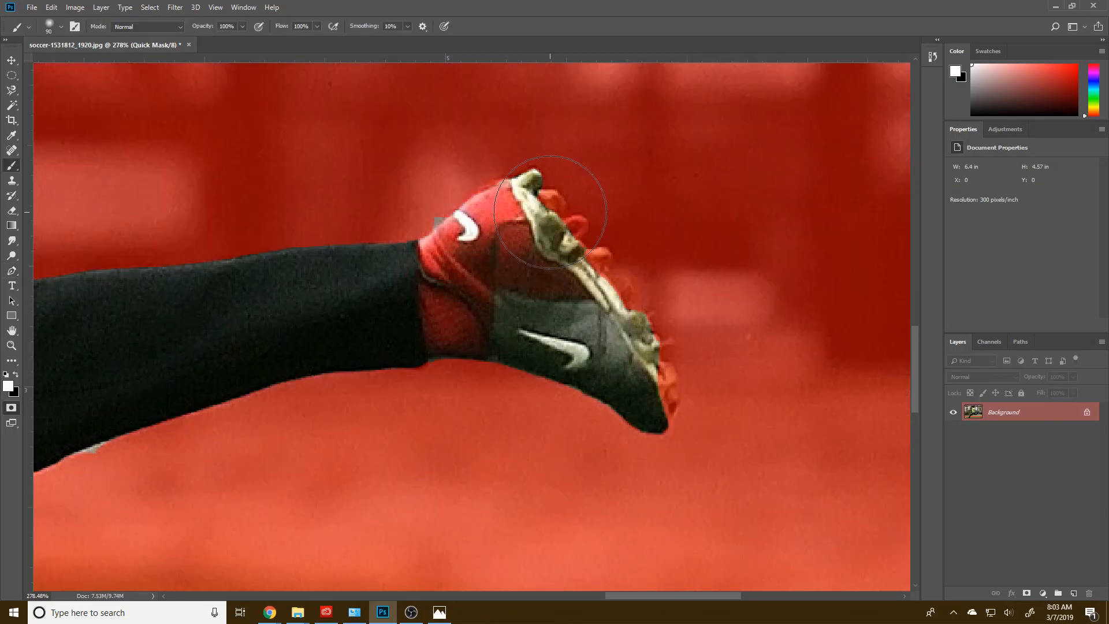
key("bracketleft")
key("bracketleft")
left_click(61, 27)
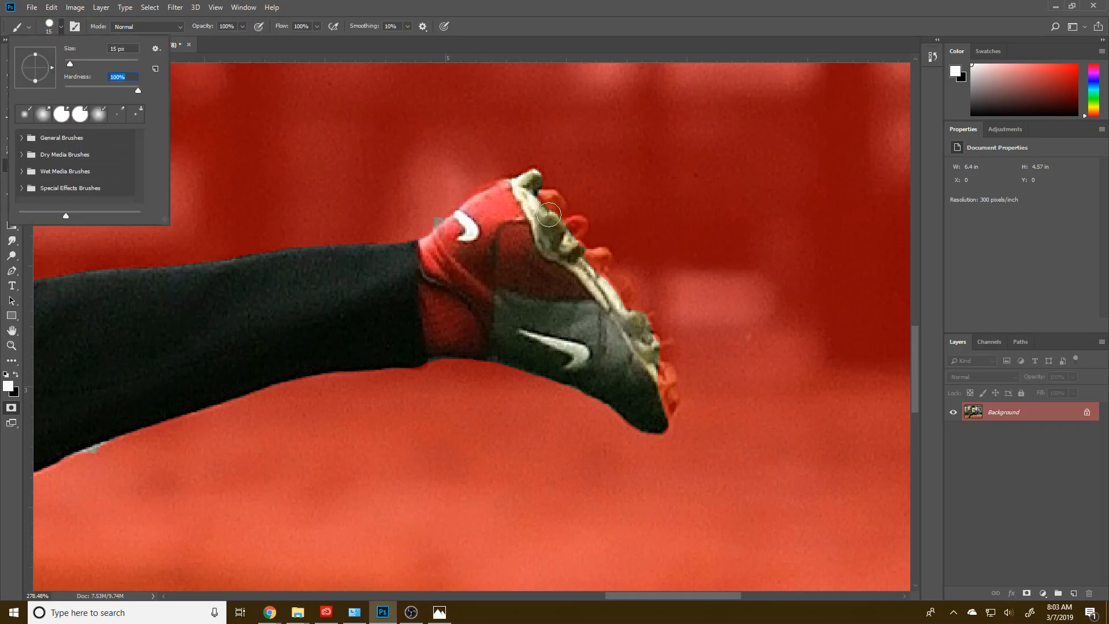
left_click(541, 201)
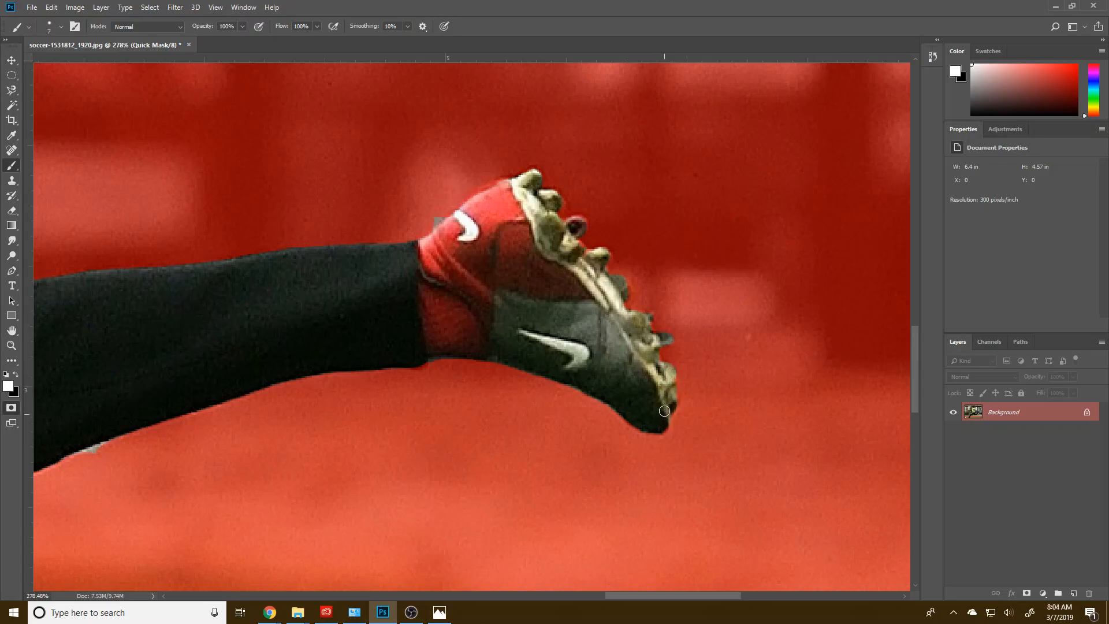
left_click_drag(451, 333, 622, 244)
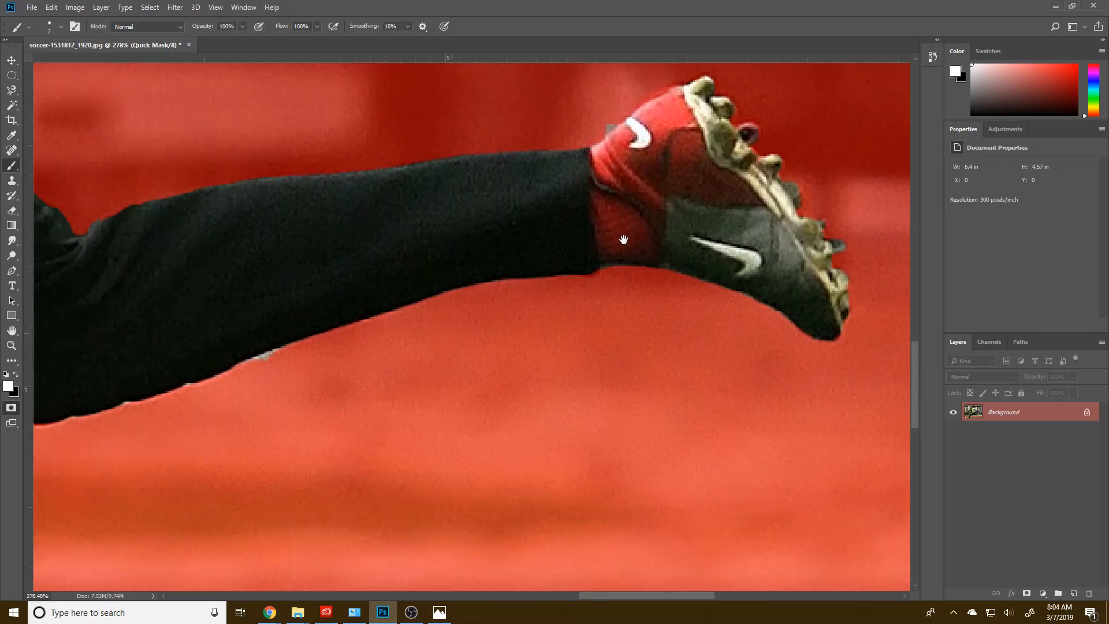
key("w")
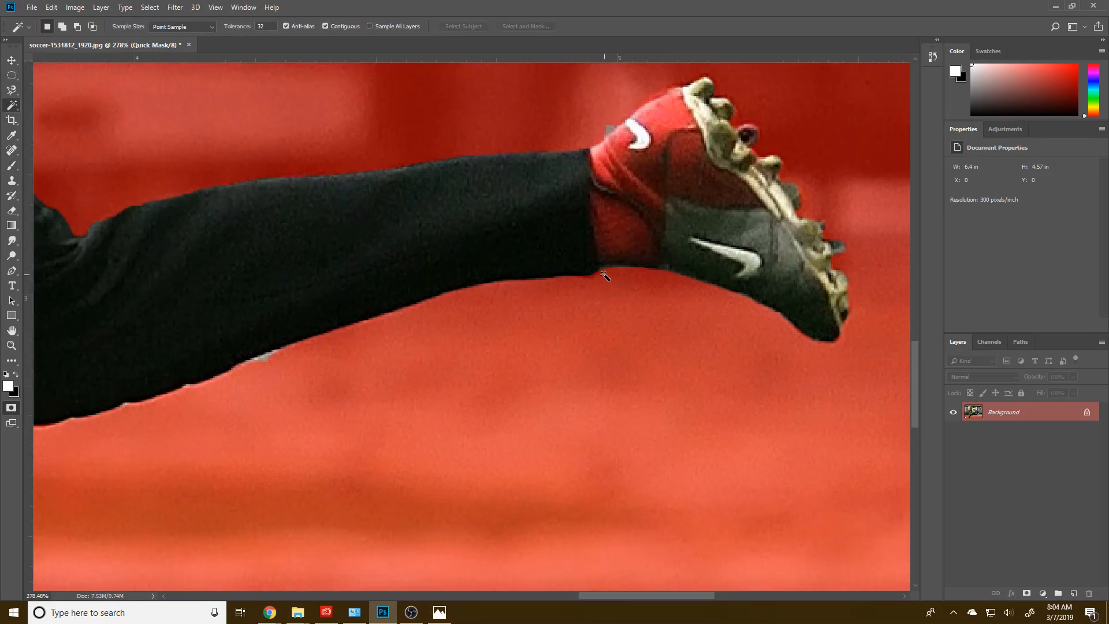
key("b")
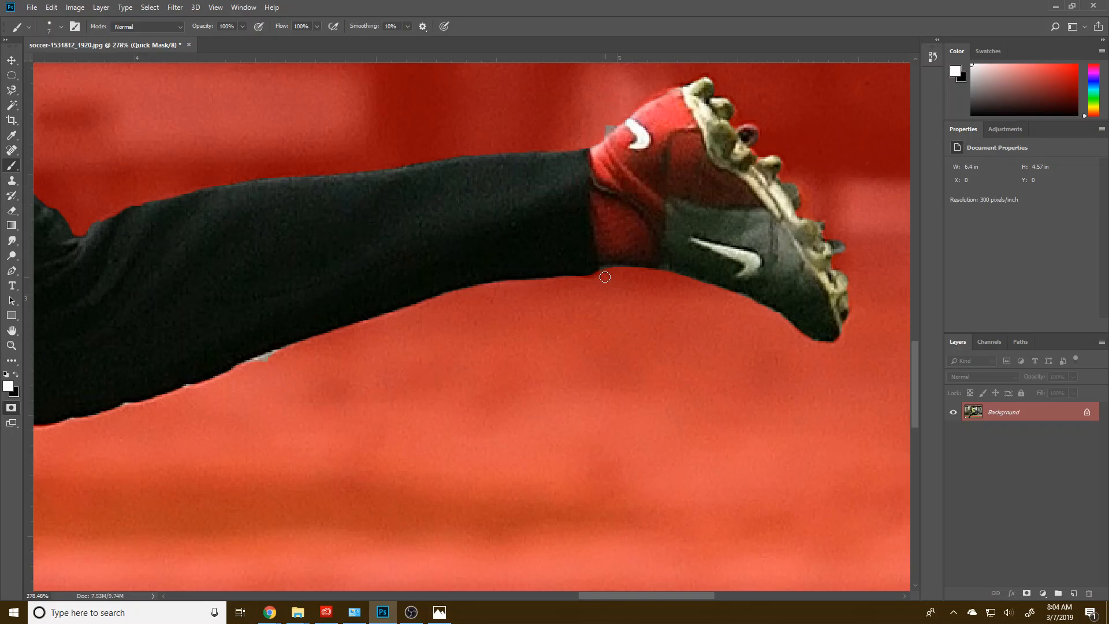
mouse_move(409, 339)
left_mouse_down()
mouse_move(566, 264)
mouse_move(547, 285)
left_mouse_up()
key("q")
Step: Trace the underside of the trailing leg from knee to calf with a closed Pen path and subtract the background from the selection
key("p")
left_click(525, 267)
left_click_drag(273, 352, 240, 344)
left_click_drag(267, 395, 366, 395)
left_click(526, 267)
right_click(544, 318)
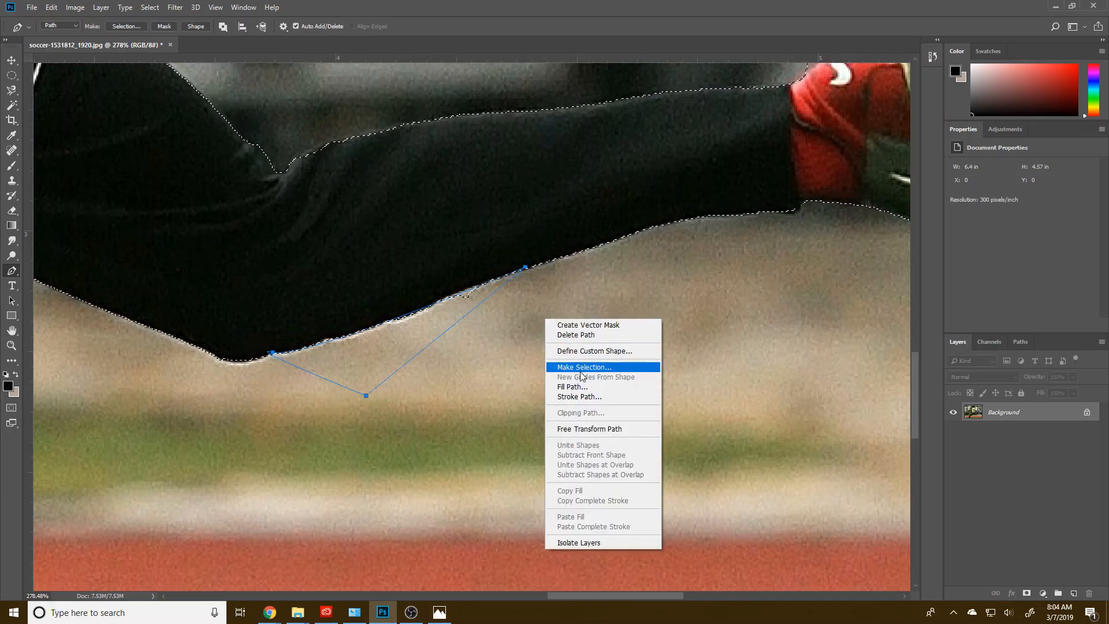
left_click(583, 367)
left_click(510, 253)
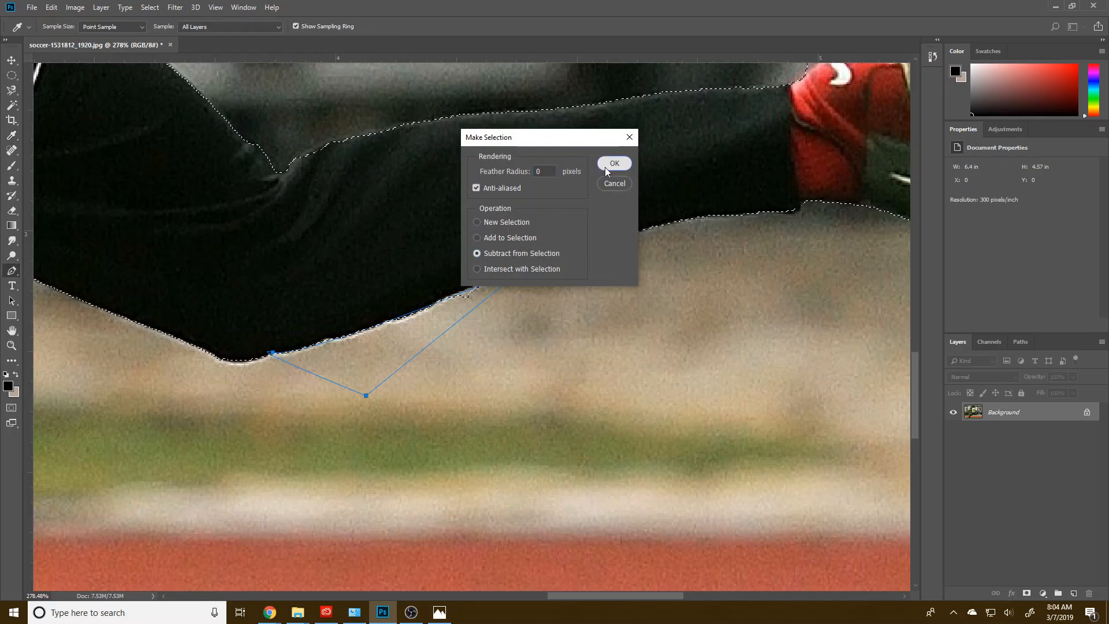
left_click(612, 165)
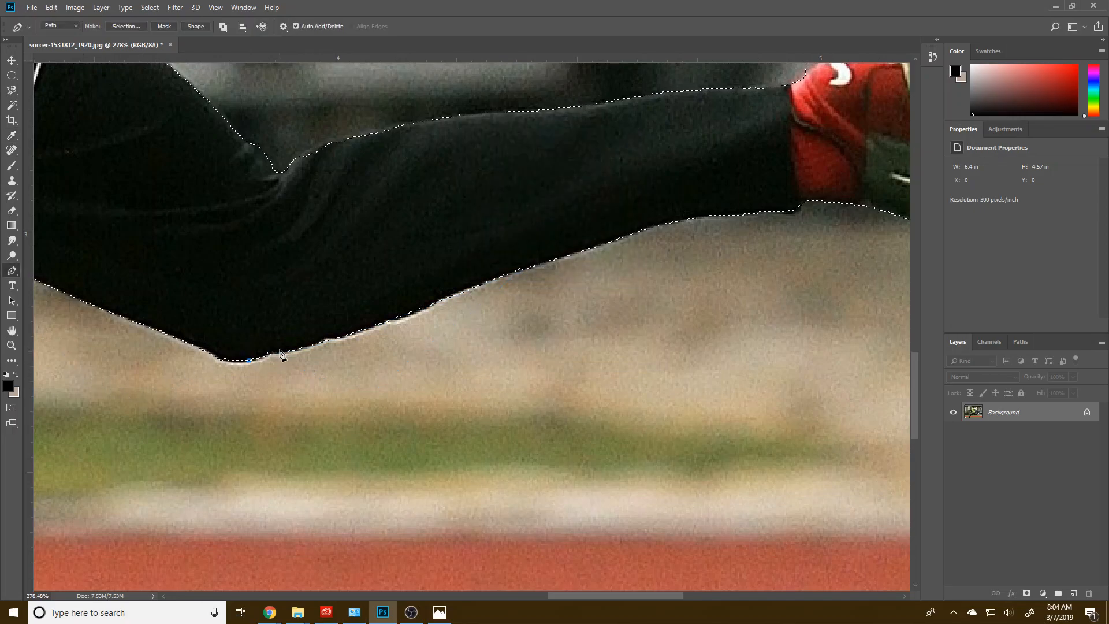
Step: Close the small Pen path at the underside of the trailing knee and add it to the selection with 0-pixel feather
right_click(242, 325)
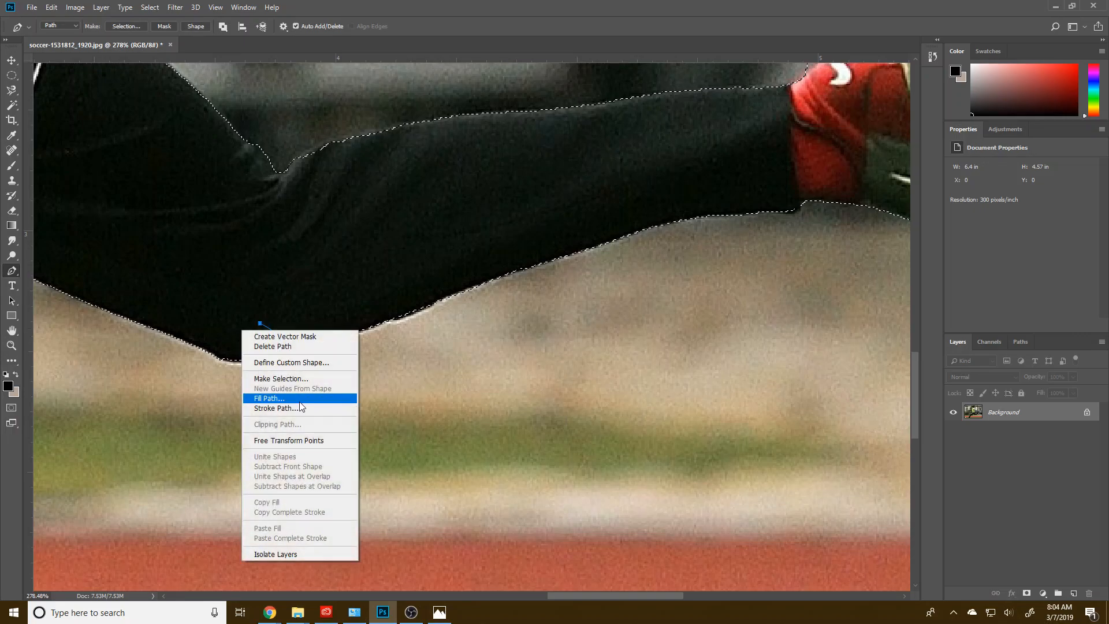
left_click(269, 376)
left_click(477, 237)
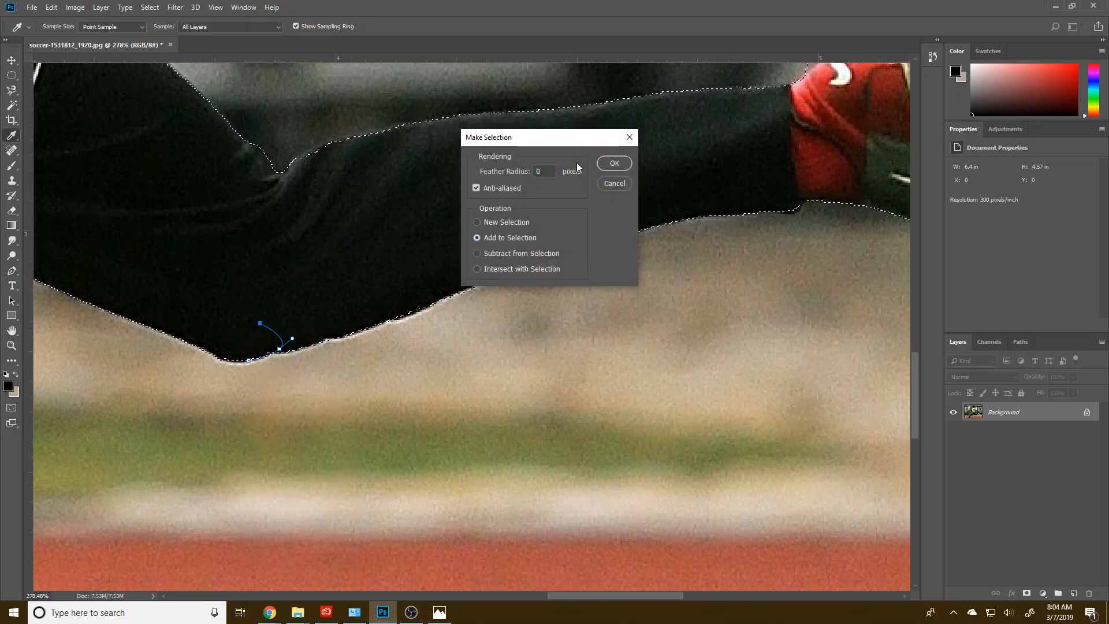
left_click(614, 162)
Step: Trace a closed Pen path along the underside of the front thigh, looping back through the trousers around the Puma logo
left_click_drag(191, 293, 699, 208)
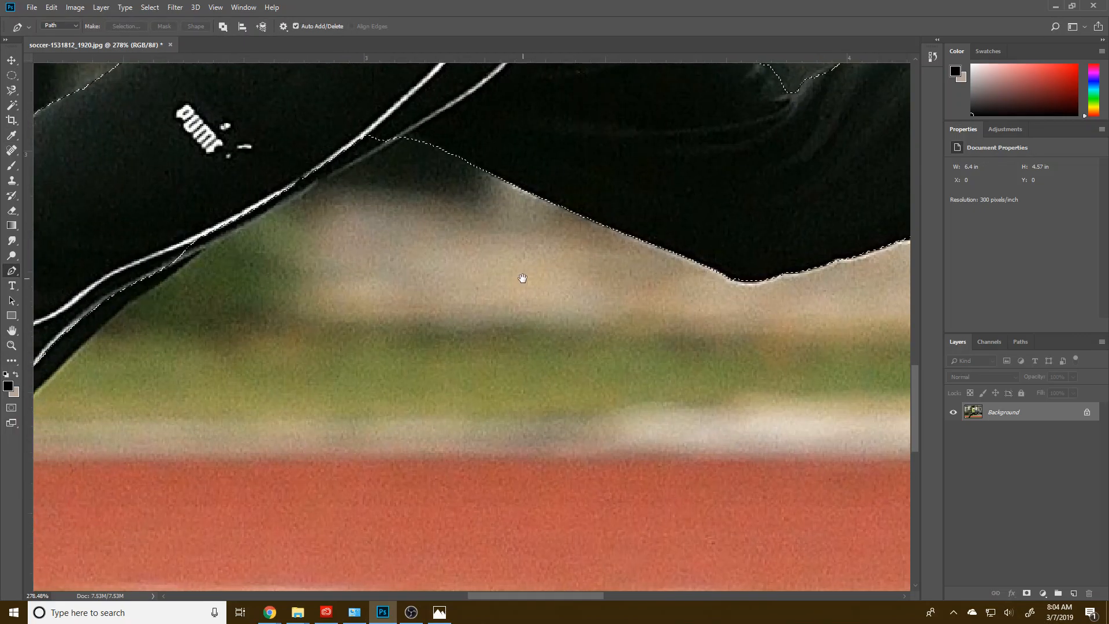
left_click_drag(498, 278, 617, 317)
left_click_drag(603, 214, 606, 217)
left_click(607, 216)
left_click_drag(346, 363, 324, 385)
left_click(288, 354)
left_click(286, 303)
left_click(399, 231)
left_click(609, 187)
left_click(608, 217)
Step: Shift the thigh path's anchors onto the trouser edge and add the path to the selection with 0-pixel feather
right_click(641, 220)
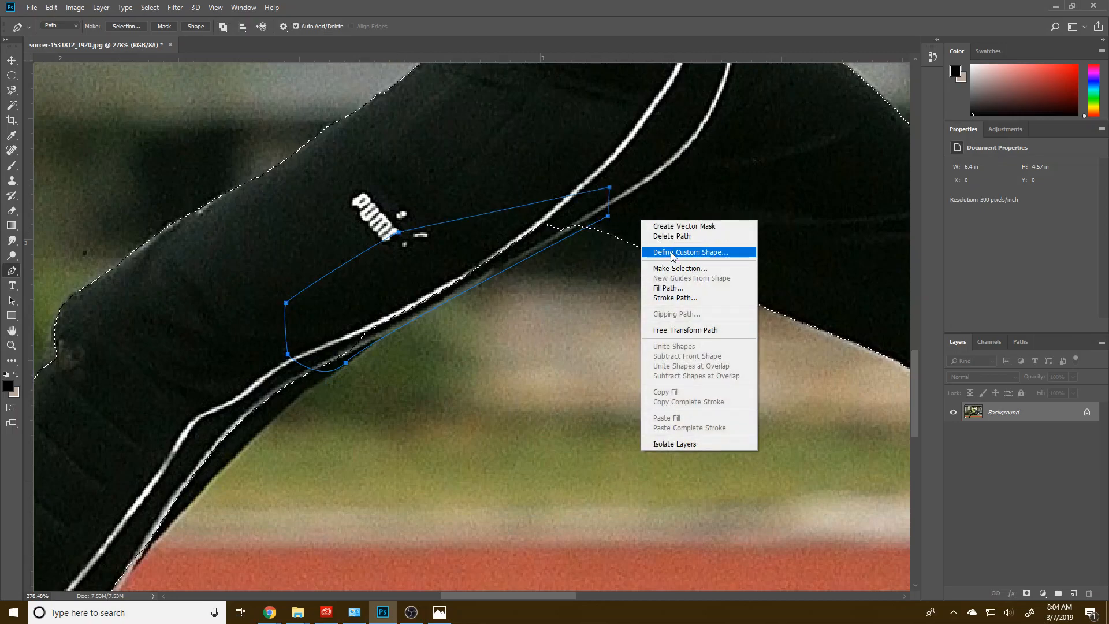
left_click(631, 187)
left_click_drag(610, 218, 607, 214)
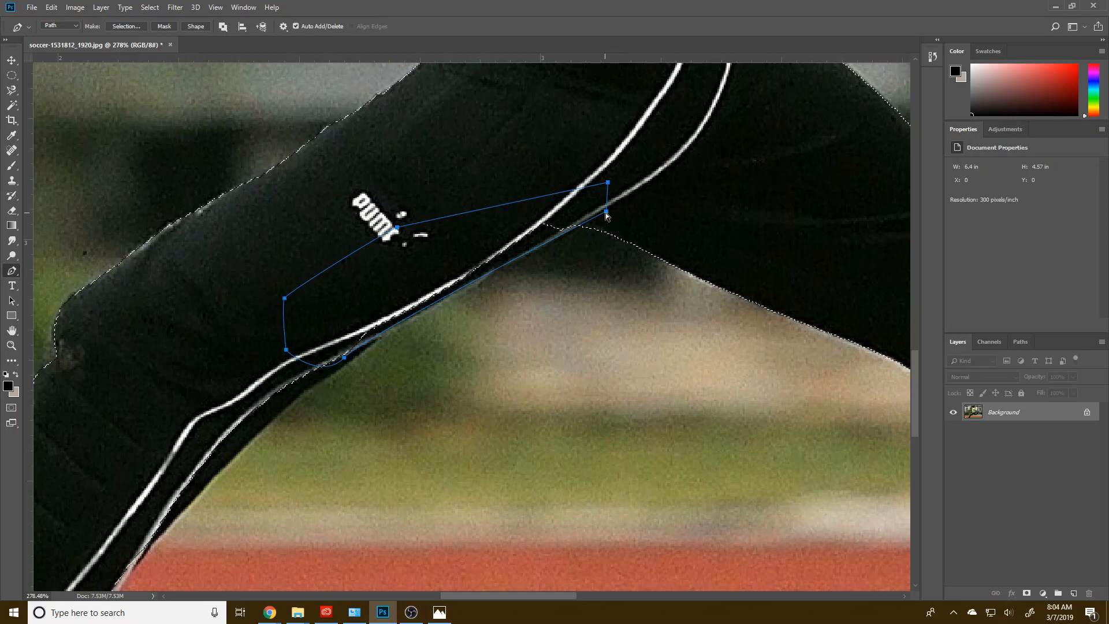
left_click_drag(345, 359, 343, 363)
right_click(604, 265)
left_click(641, 309)
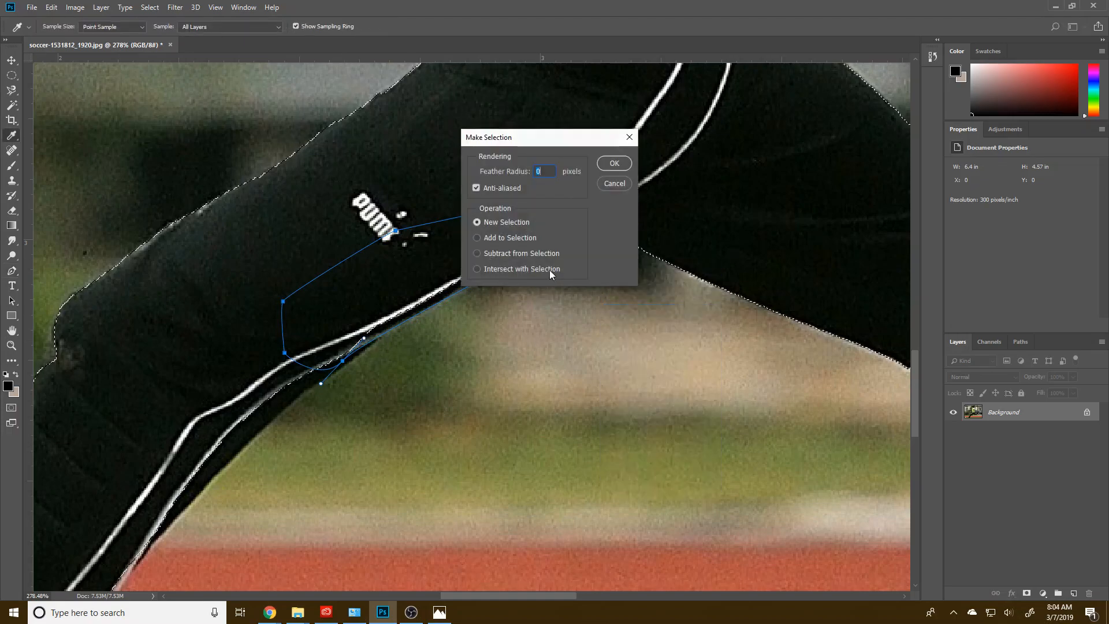
left_click(518, 238)
left_click(615, 163)
Step: Trace the back edge of the front leg with the Pen tool from behind the knee to the ankle, adjusting the curve handles
left_click_drag(351, 395, 536, 185)
left_click(551, 168)
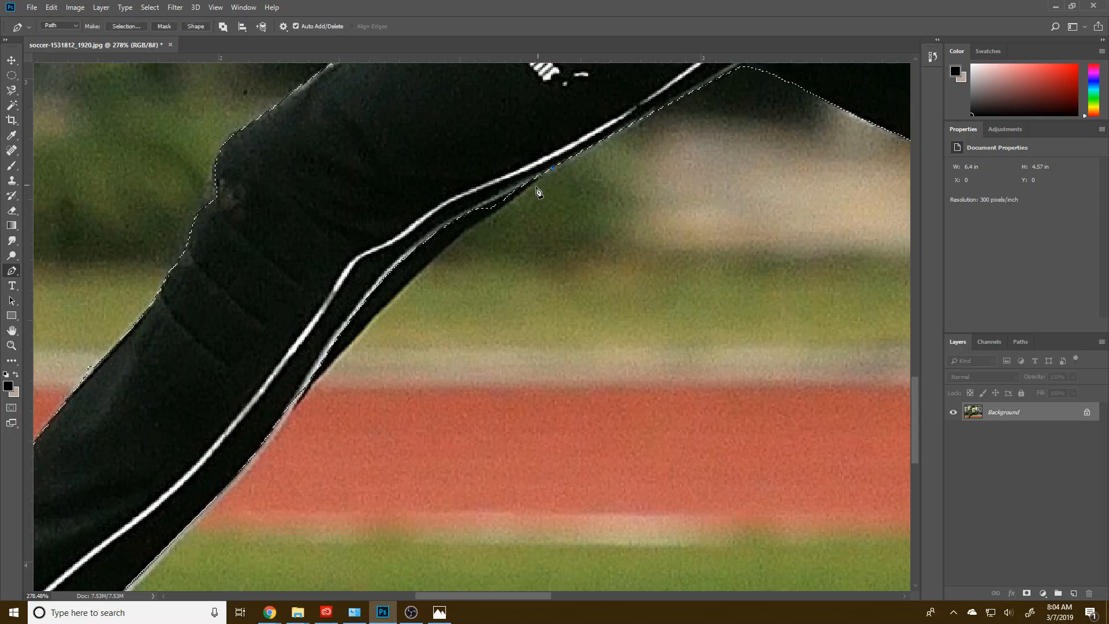
left_click(497, 212)
left_click(475, 225)
left_click(307, 401)
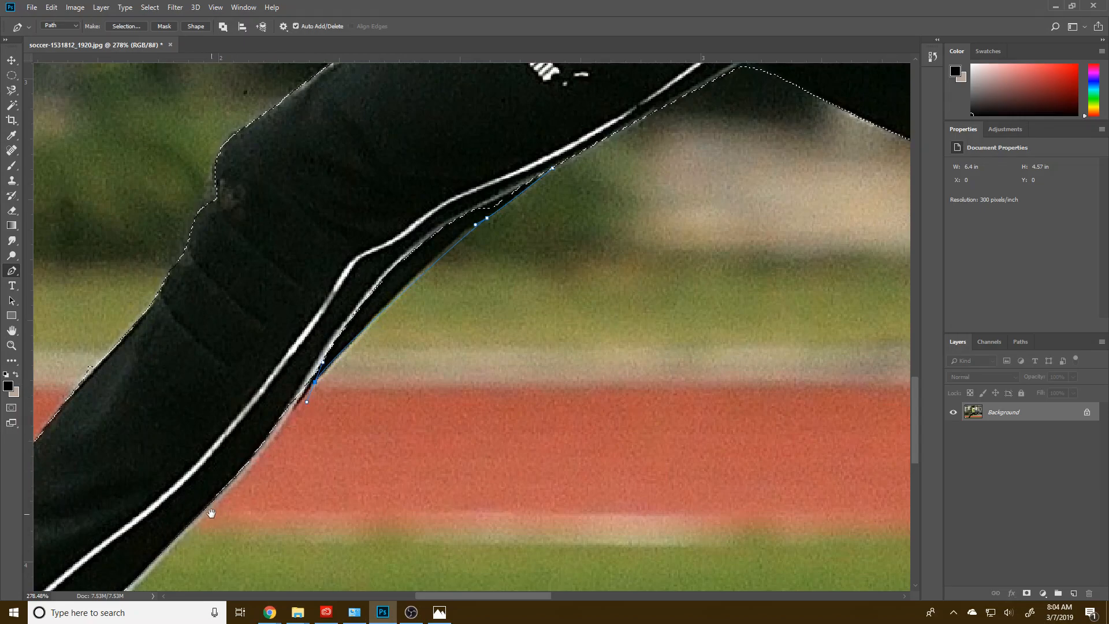
left_click_drag(209, 513, 355, 295)
left_click_drag(215, 429, 190, 441)
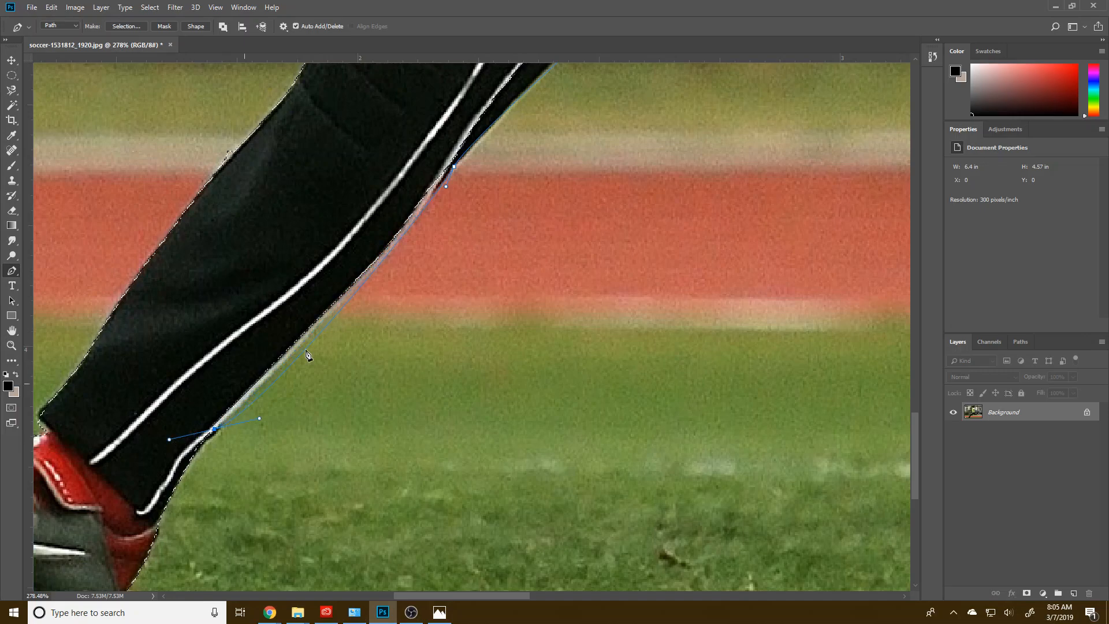
left_click_drag(454, 168, 449, 174)
left_click_drag(260, 417, 285, 379)
left_click(181, 394)
Step: Bring the lower-leg path back up inside the trousers and add it to the selection with 0-pixel feather
left_click_drag(354, 155, 220, 413)
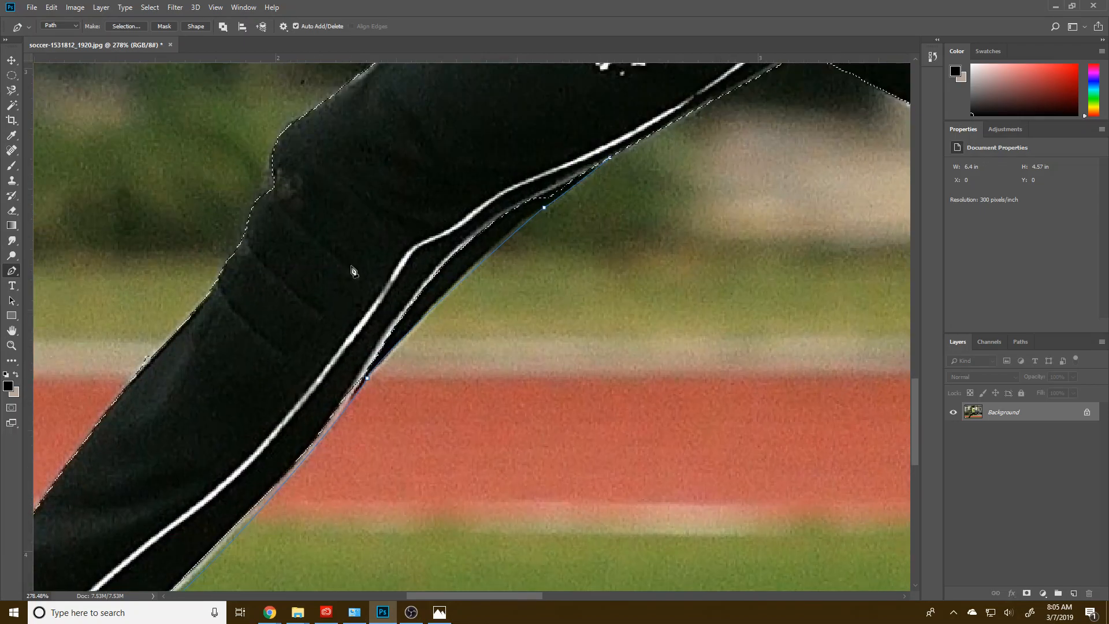
left_click_drag(504, 142, 573, 109)
right_click(629, 108)
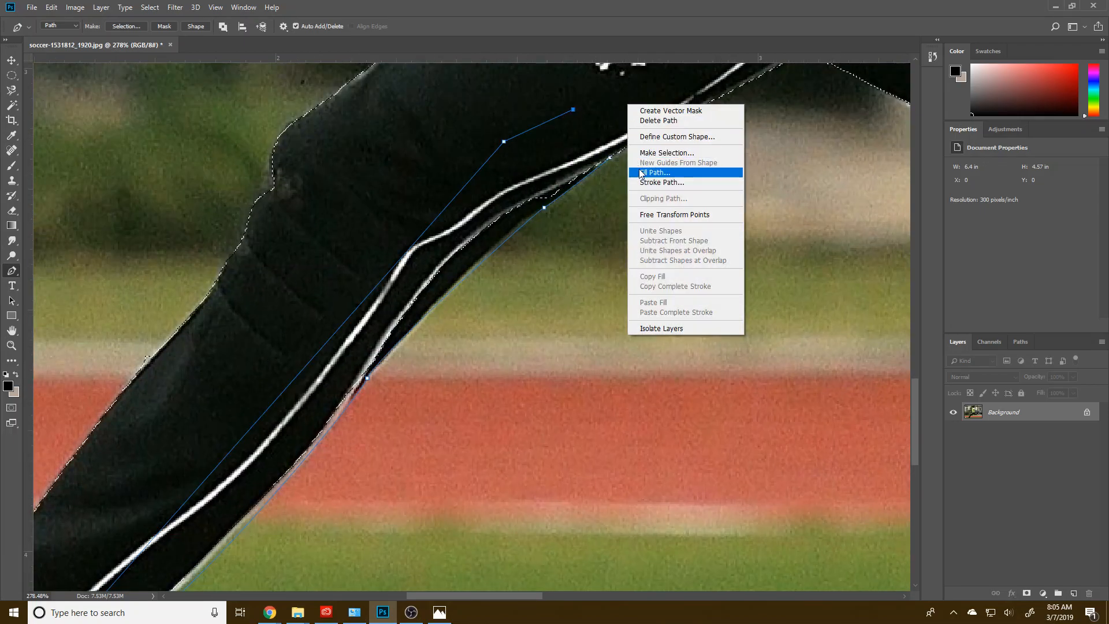
left_click(659, 149)
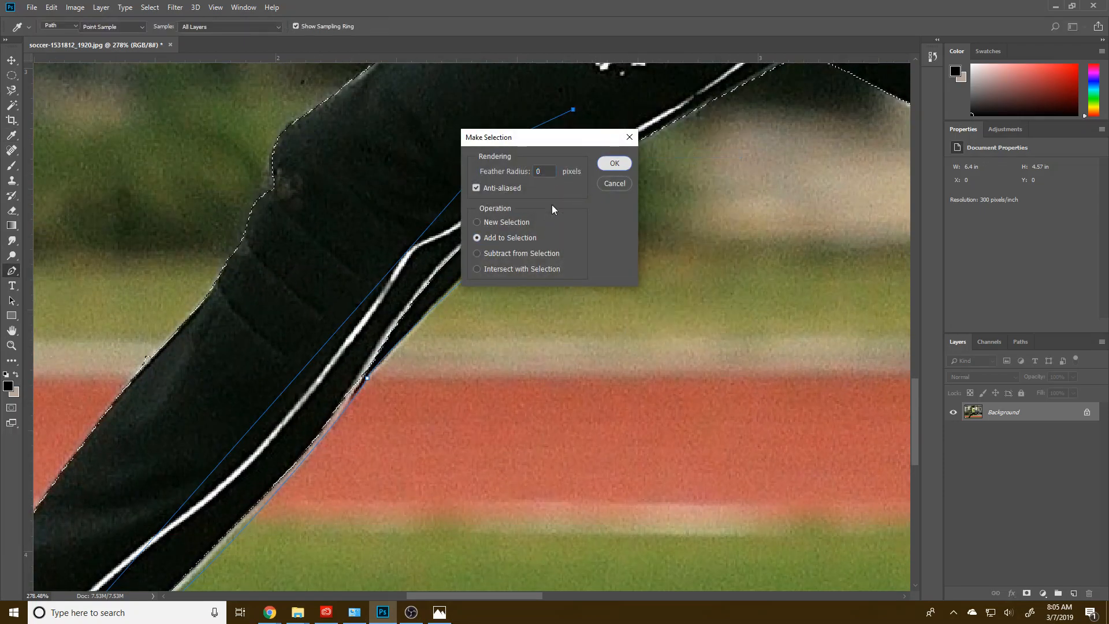
key("Return")
Step: Outline the background strip behind the front knee with a Pen path and subtract it from the selection
left_click_drag(431, 331, 517, 254)
key("ctrl+d")
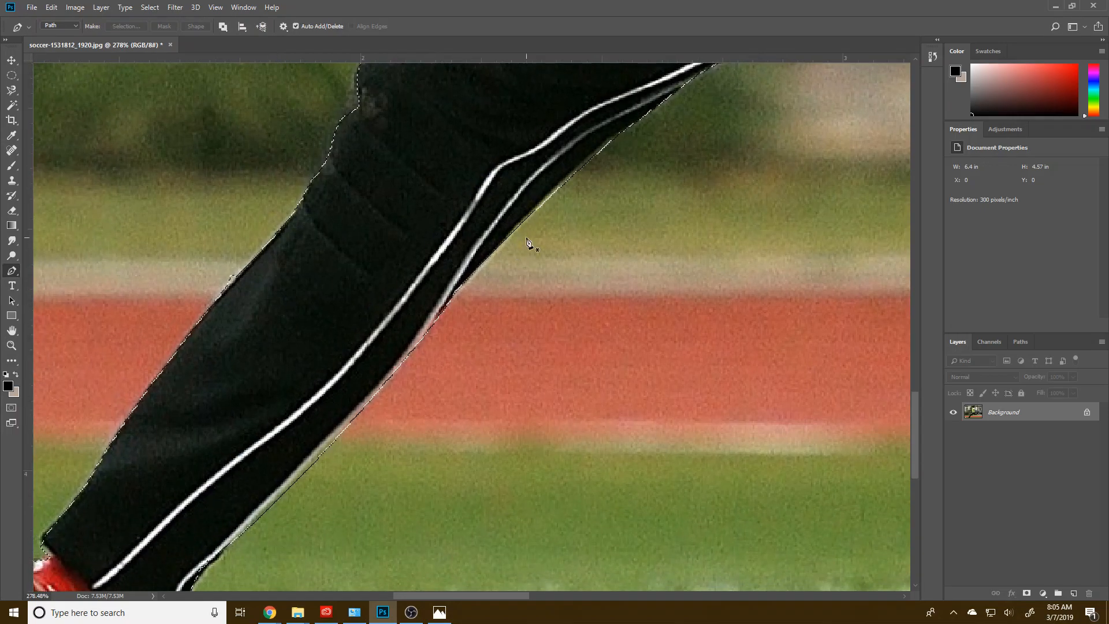
left_click(496, 257)
mouse_move(640, 130)
left_mouse_down()
mouse_move(698, 115)
mouse_move(647, 122)
left_mouse_up()
left_click(726, 157)
left_click(672, 231)
left_click(599, 283)
left_click(495, 259)
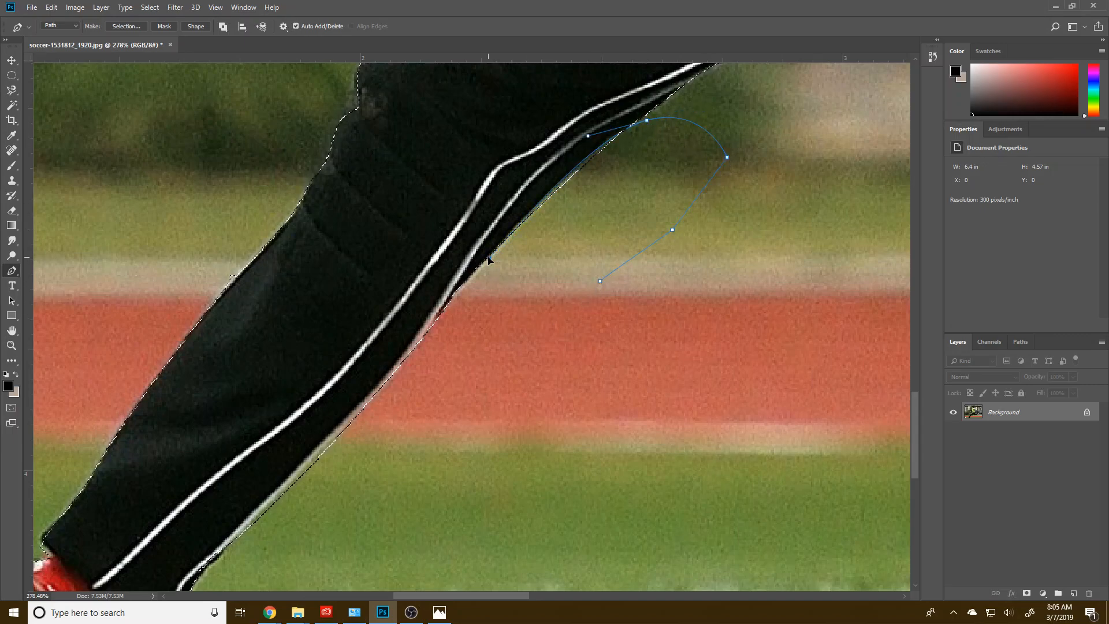
right_click(508, 292)
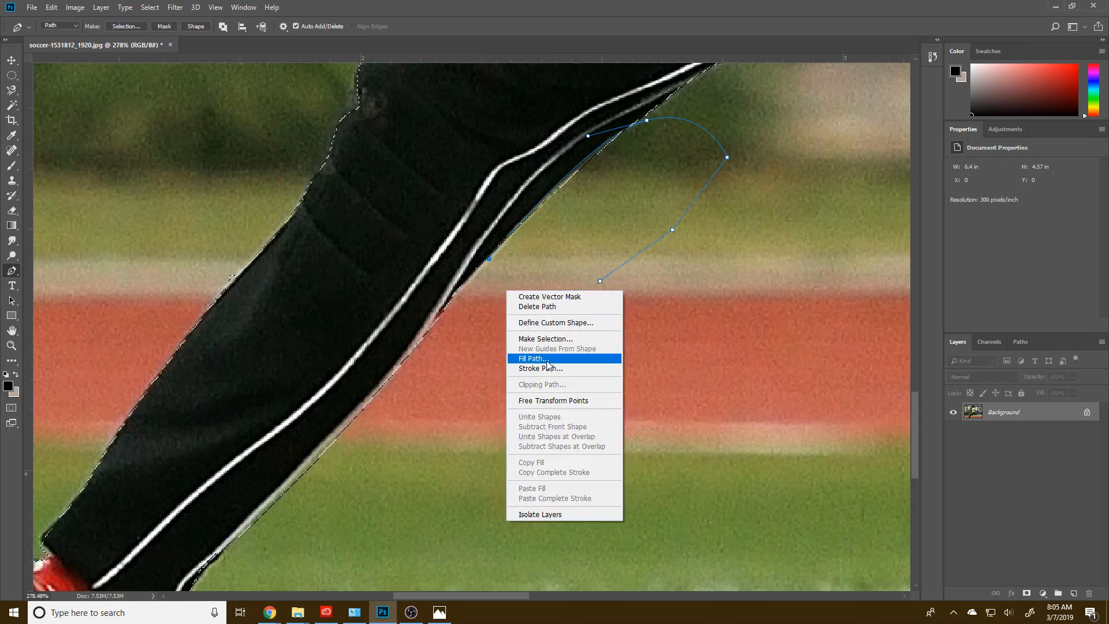
left_click(543, 337)
left_click(512, 253)
left_click(614, 164)
Step: Outline the heel and rear stud of the planted boot with a Pen path past the image's lower edge and add it to the selection
scroll(479, 262, "down", 5)
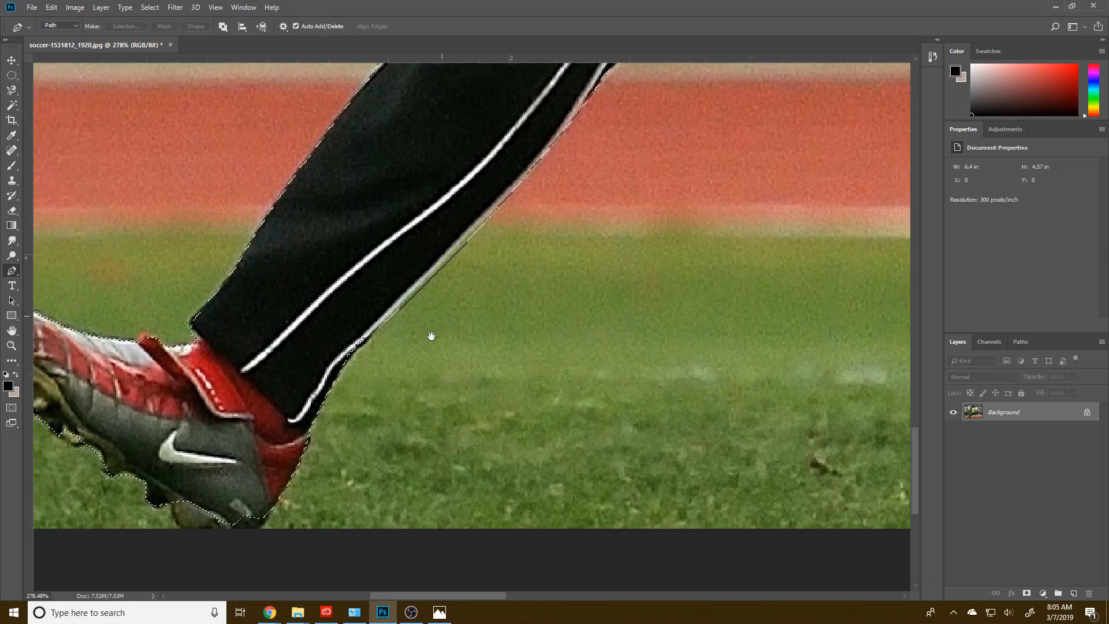
scroll(453, 369, "left", 2)
left_click_drag(453, 370, 491, 338)
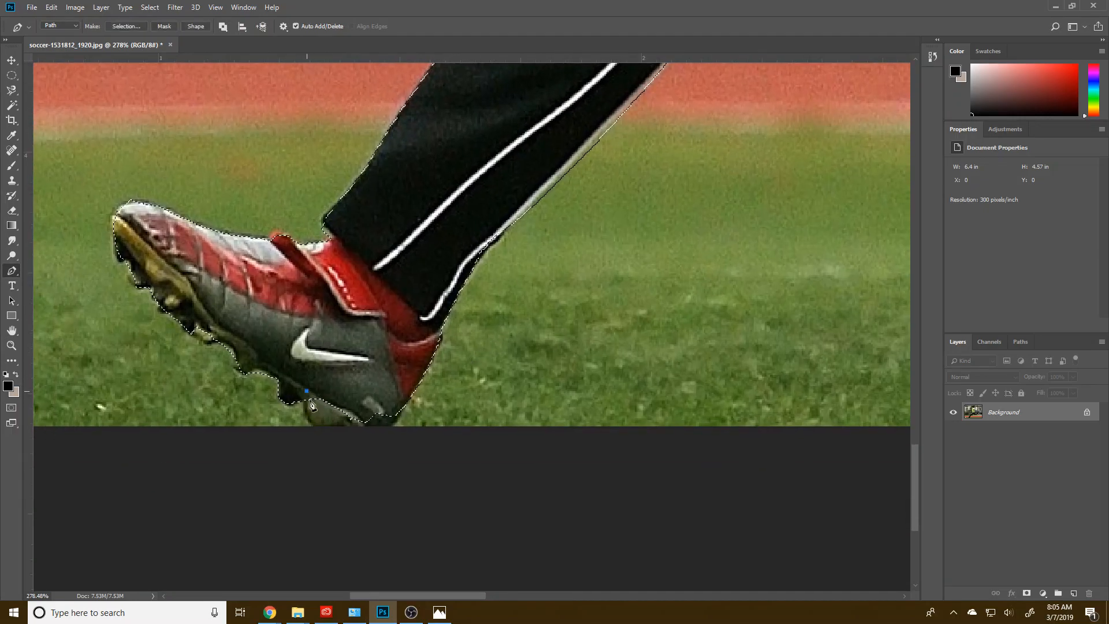
left_click_drag(319, 433, 338, 443)
left_click(403, 404)
left_click_drag(412, 381, 410, 363)
left_click_drag(407, 406, 402, 402)
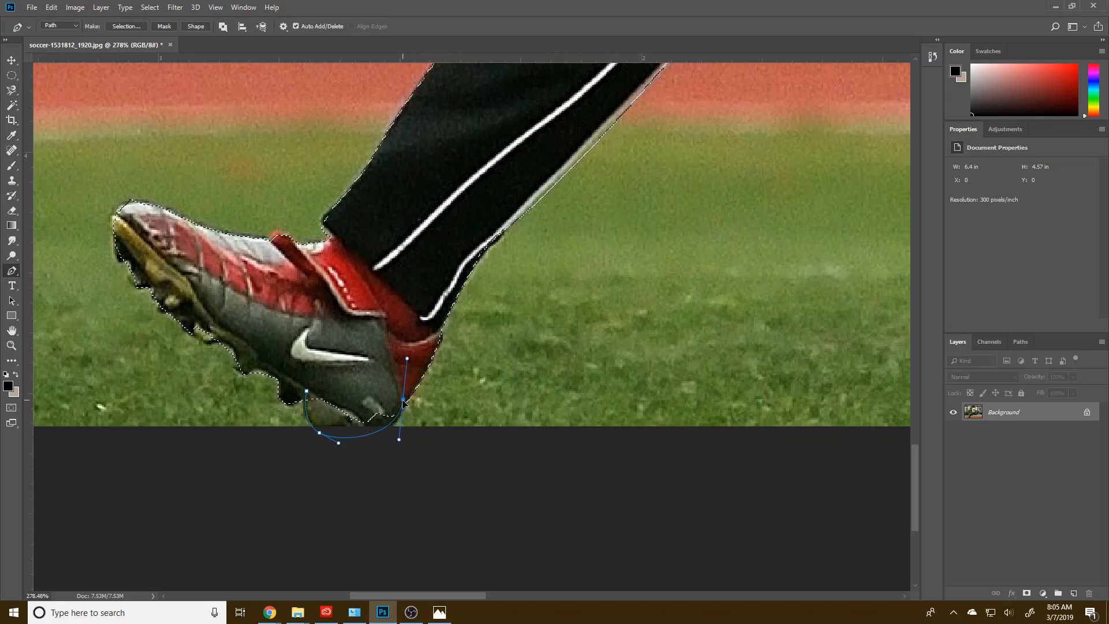
right_click(368, 399)
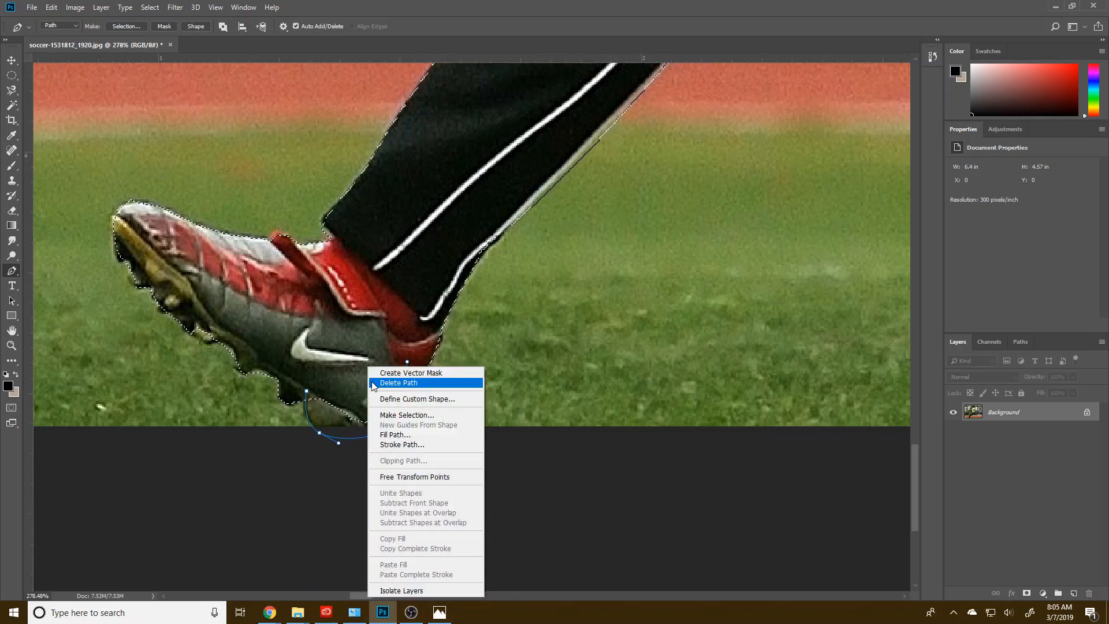
left_click(409, 416)
left_click(491, 239)
key("Return")
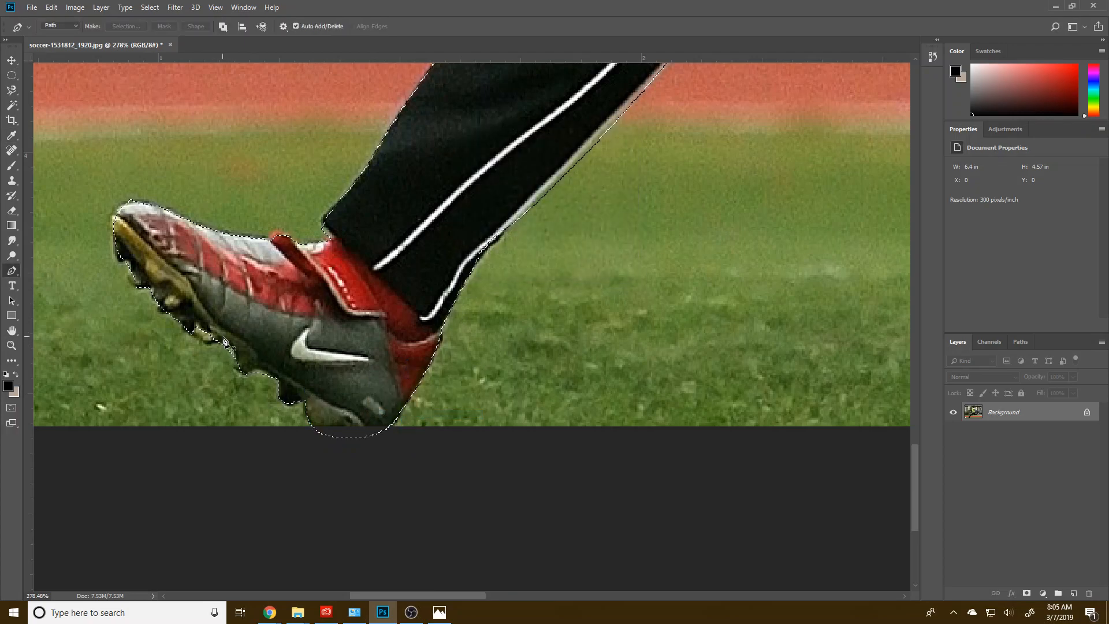
Step: Trace the middle sole studs of the planted boot with a Pen path and add them to the selection
left_click_drag(174, 332, 176, 310)
left_click(212, 285)
right_click(247, 325)
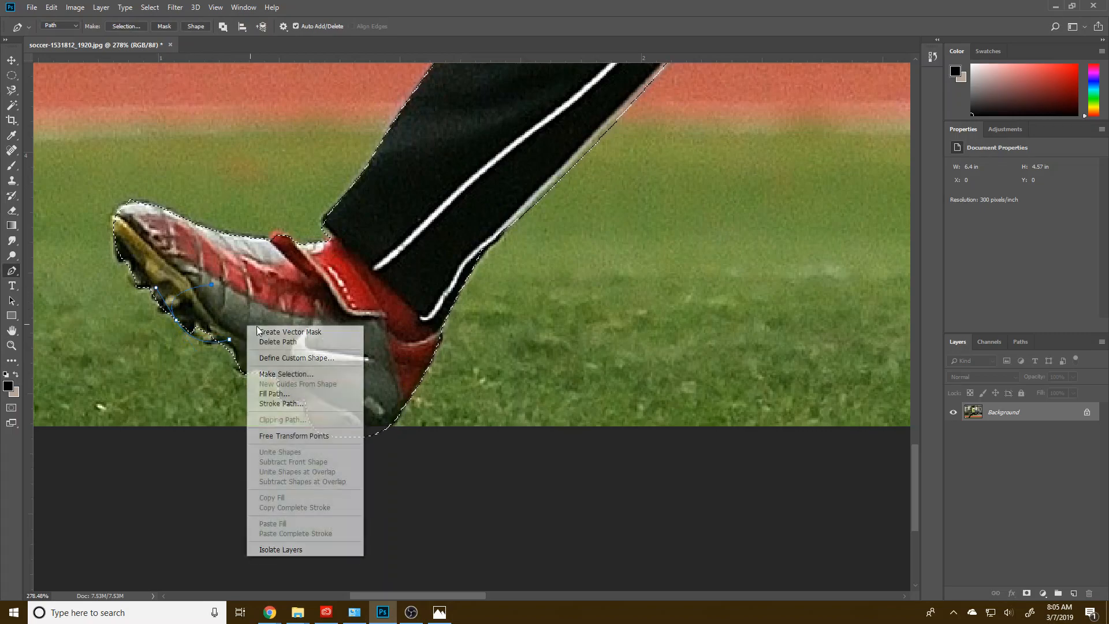
left_click(285, 375)
left_click(510, 236)
key("Return")
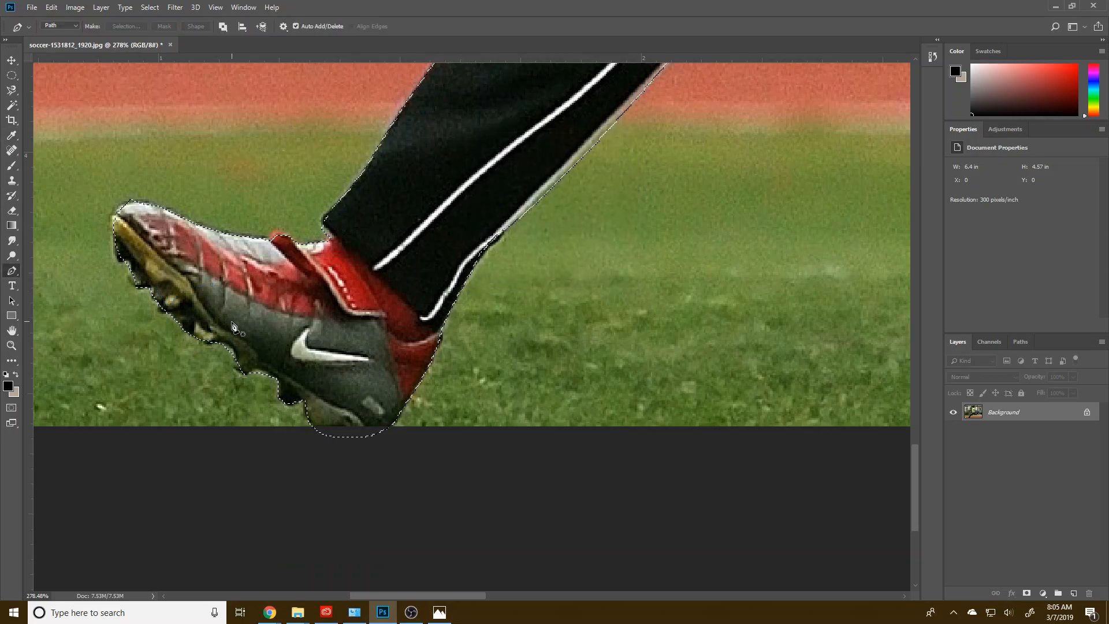
Step: Outline the stud below the planted boot's arch, left of the Nike logo, and add it to the selection
left_click(232, 348)
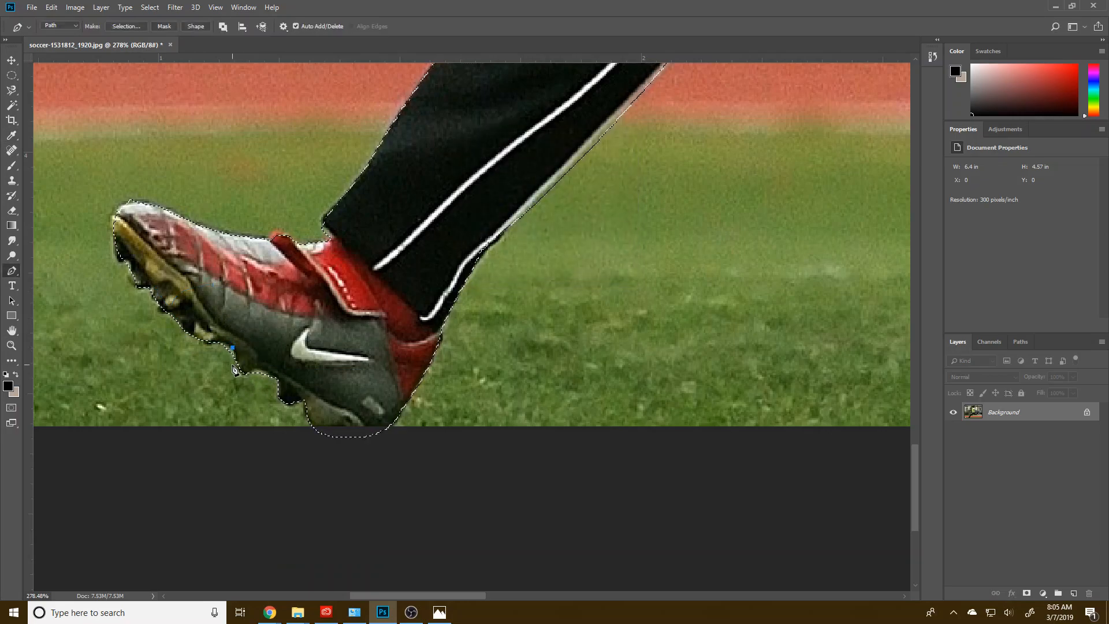
left_click(246, 375)
left_click(268, 353)
right_click(273, 353)
left_click(315, 366)
left_click(478, 238)
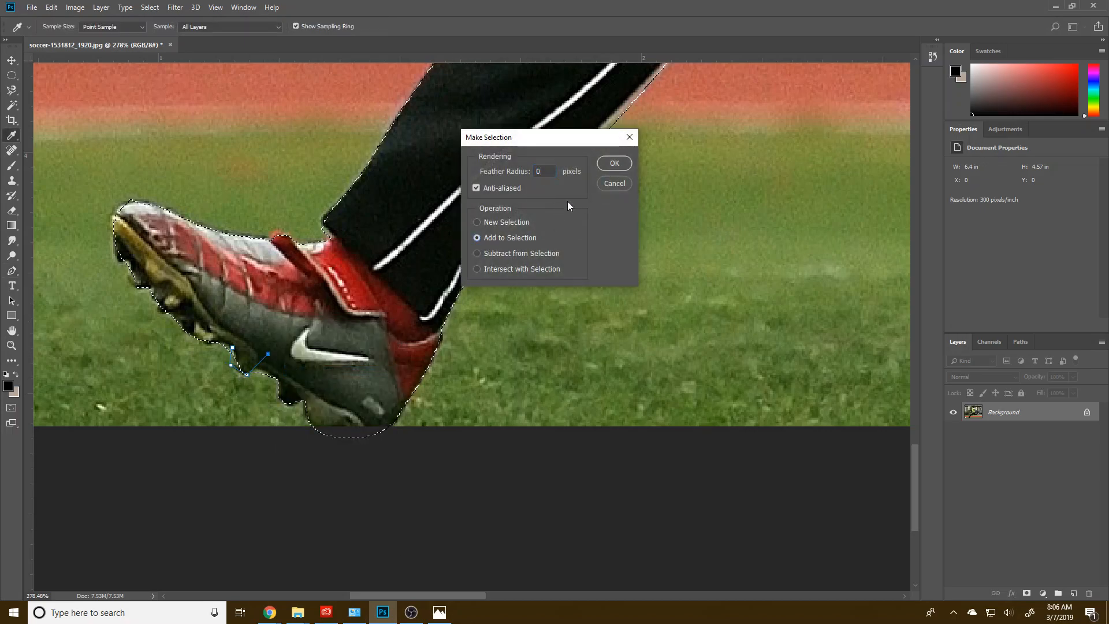
left_click(607, 164)
Step: Outline the front stud beneath the planted boot's toe with a Pen path and add it to the selection
left_click(114, 232)
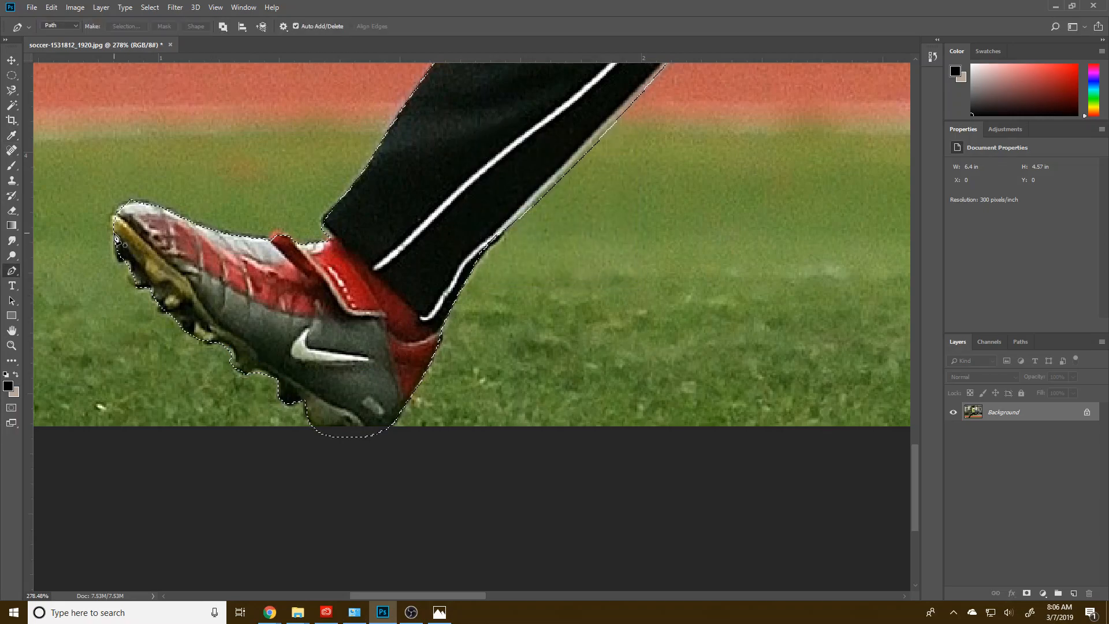
left_click_drag(131, 257, 159, 257)
right_click(167, 259)
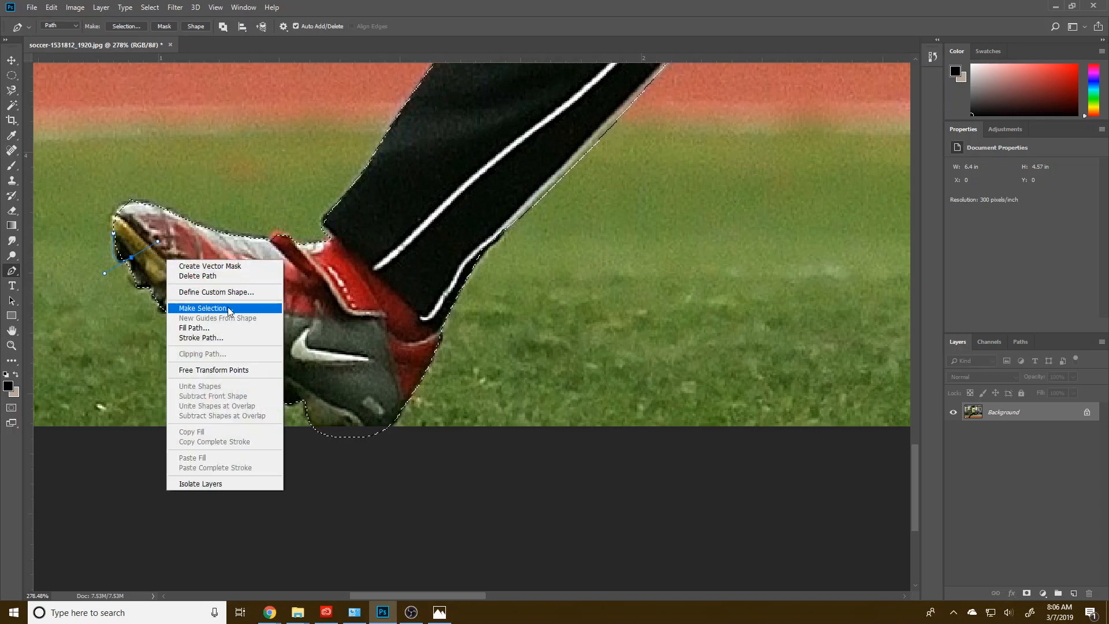
left_click(228, 309)
left_click(613, 164)
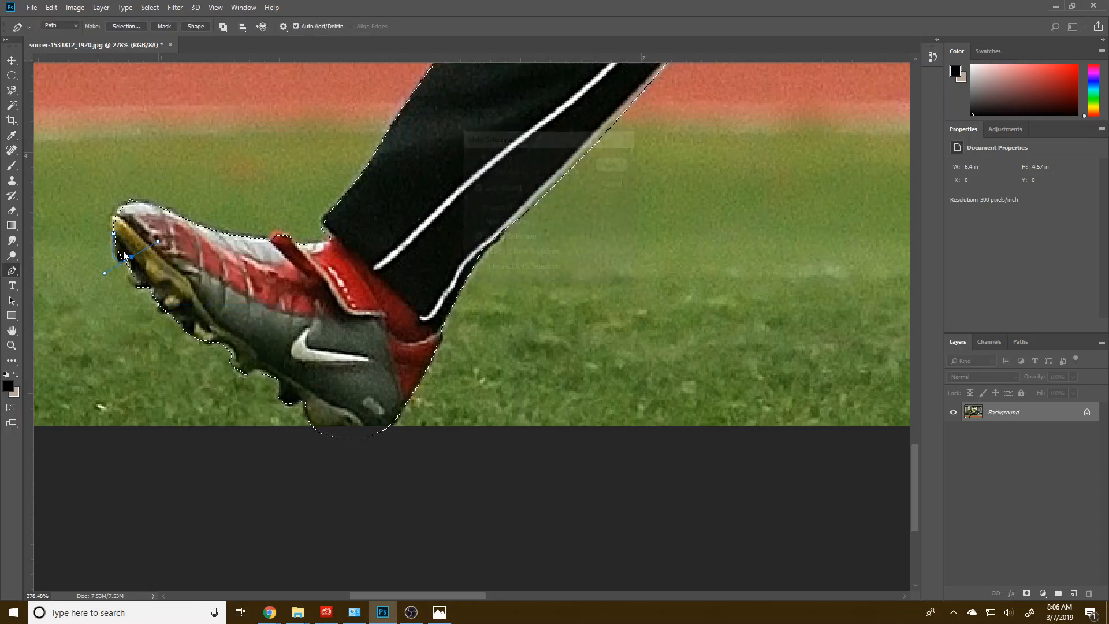
Step: Trace a closed Pen path around the planted boot's toe cap and add it to the selection with 0-pixel feather
left_click_drag(125, 204, 137, 202)
left_click(178, 217)
left_click(186, 248)
left_click(137, 242)
right_click(142, 265)
left_click(182, 312)
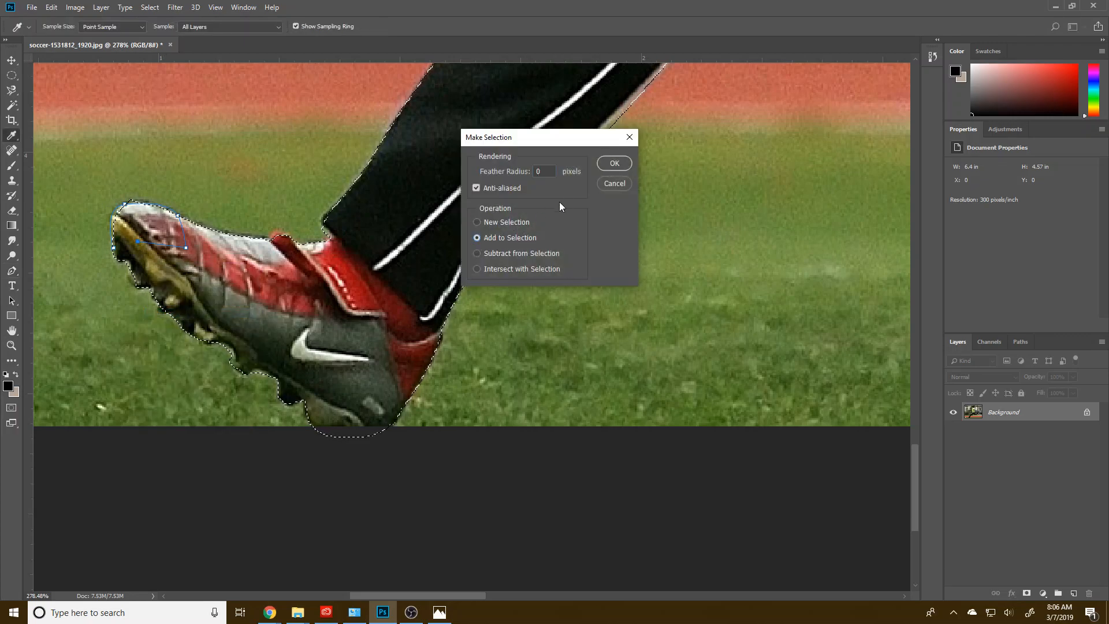
left_click(614, 163)
Step: Outline the grass just above the planted boot's toe with a Pen path and subtract it from the selection
left_click(111, 212)
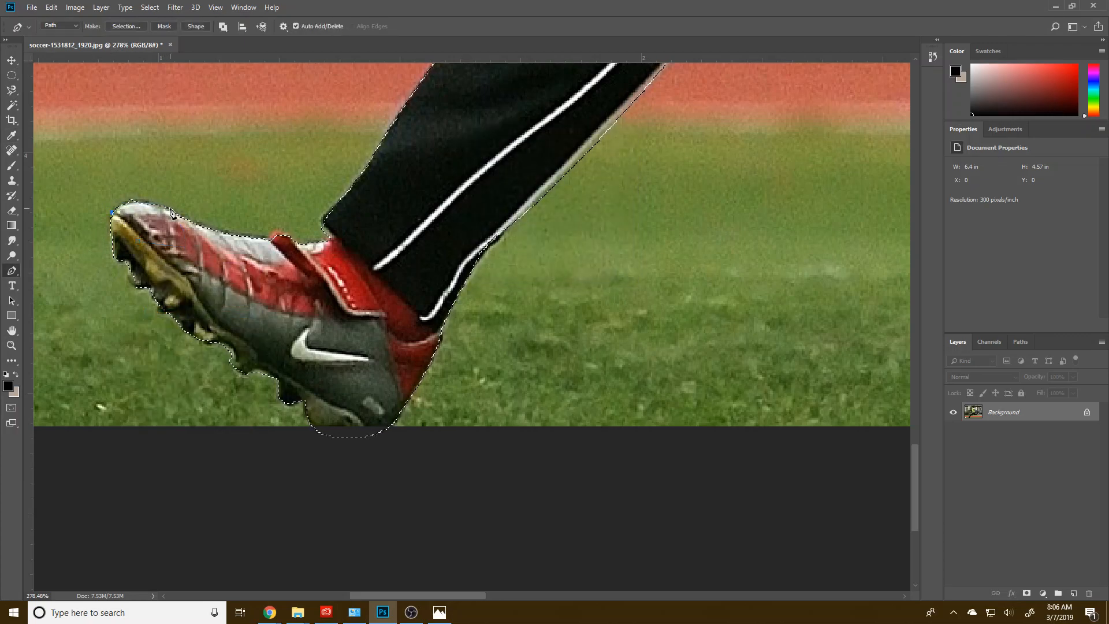
left_click_drag(66, 180, 51, 197)
right_click(88, 222)
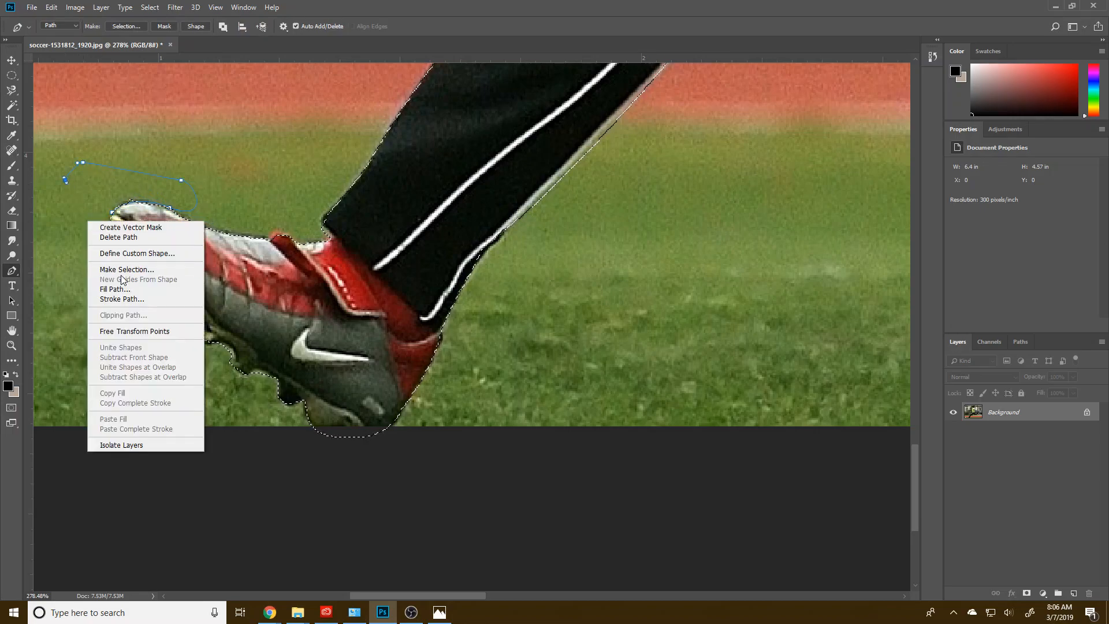
left_click(127, 270)
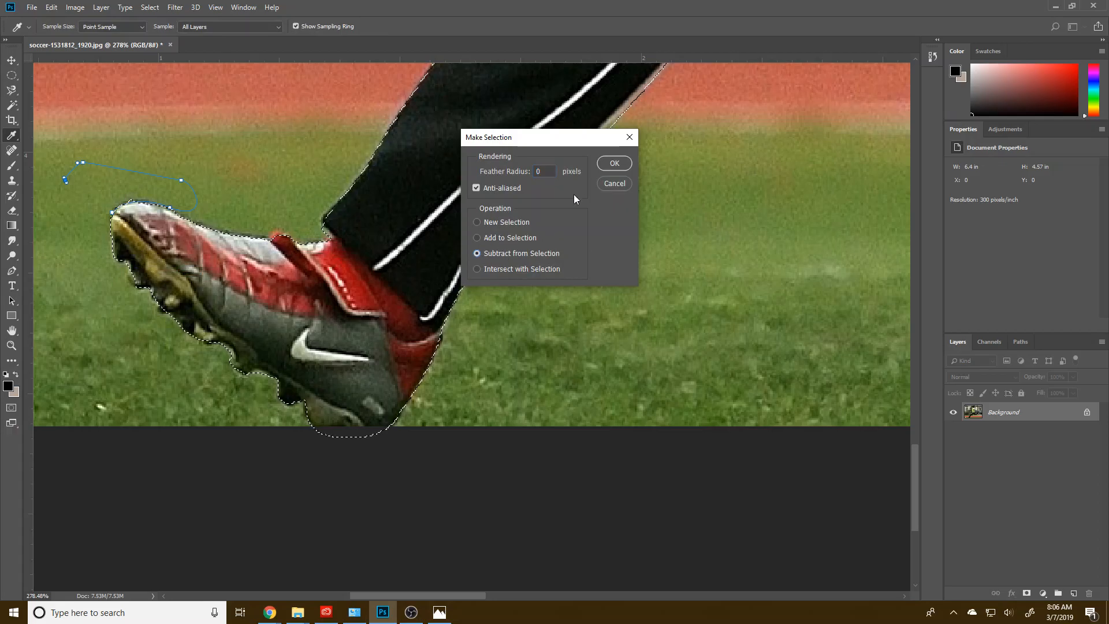
left_click(613, 162)
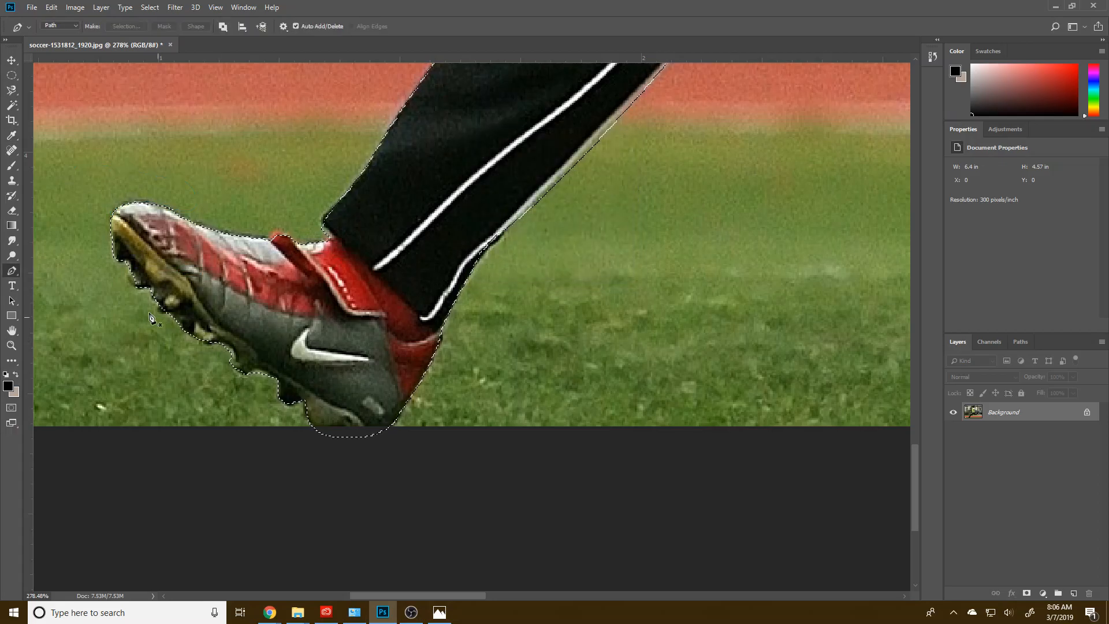
Step: Copy the selected player and ball onto a new layer and hide the original Background layer
scroll(215, 345, "down", 10)
scroll(235, 296, "down", 1)
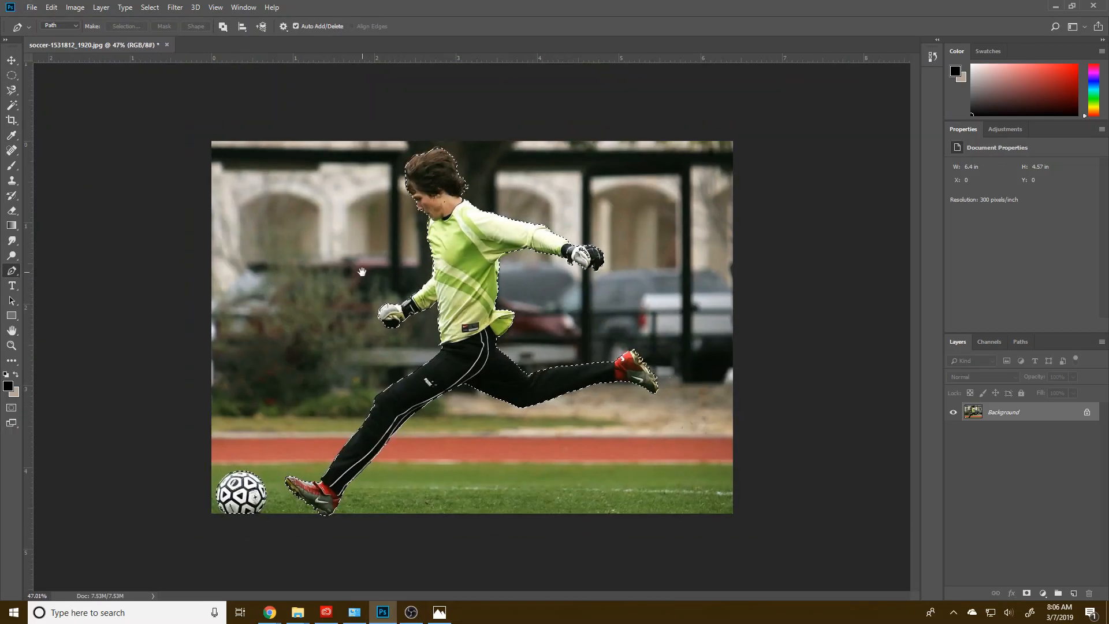
key("m")
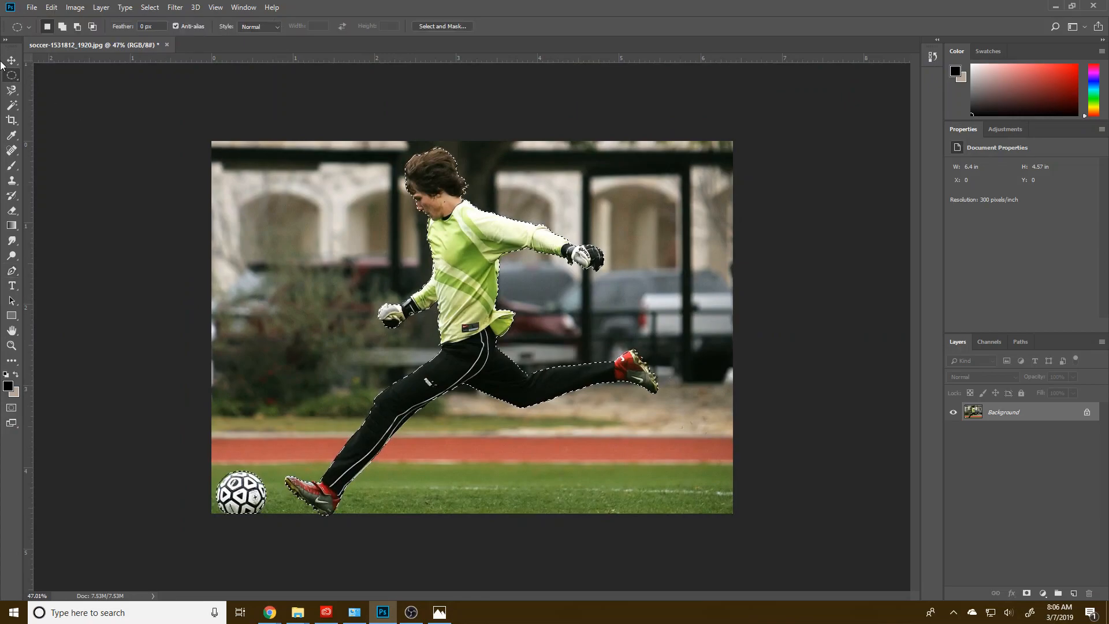
right_click(480, 280)
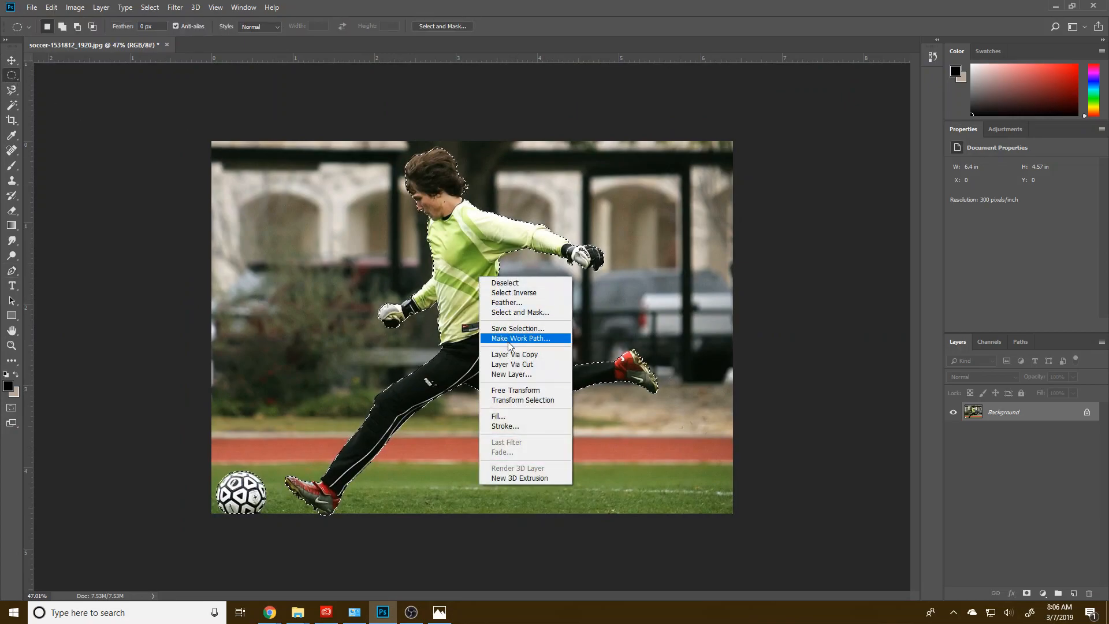
left_click(502, 352)
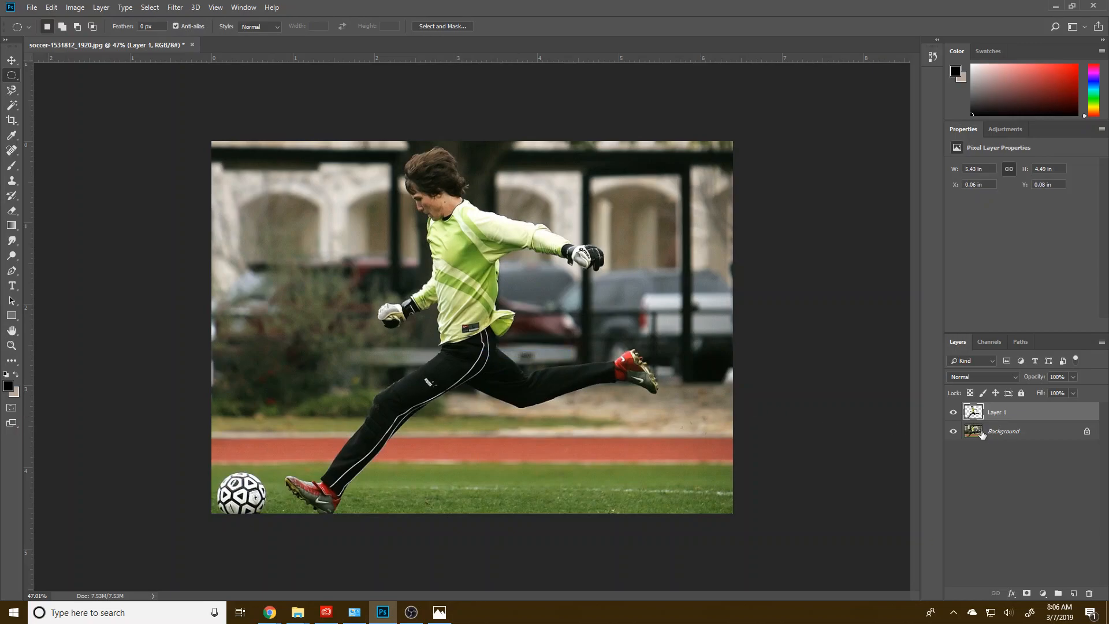
left_click(953, 432)
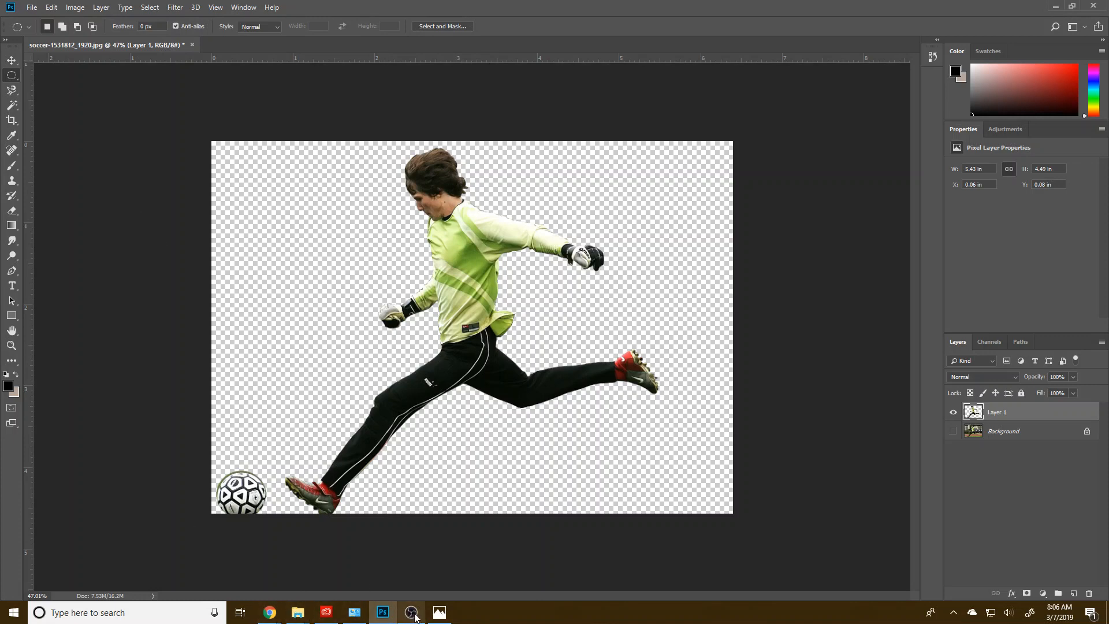
Step: Locate fc-red-bull-arena-85865 in the Thematic Editing folder and open it with Adobe Photoshop CC 2018
left_click(440, 612)
mouse_move(298, 613)
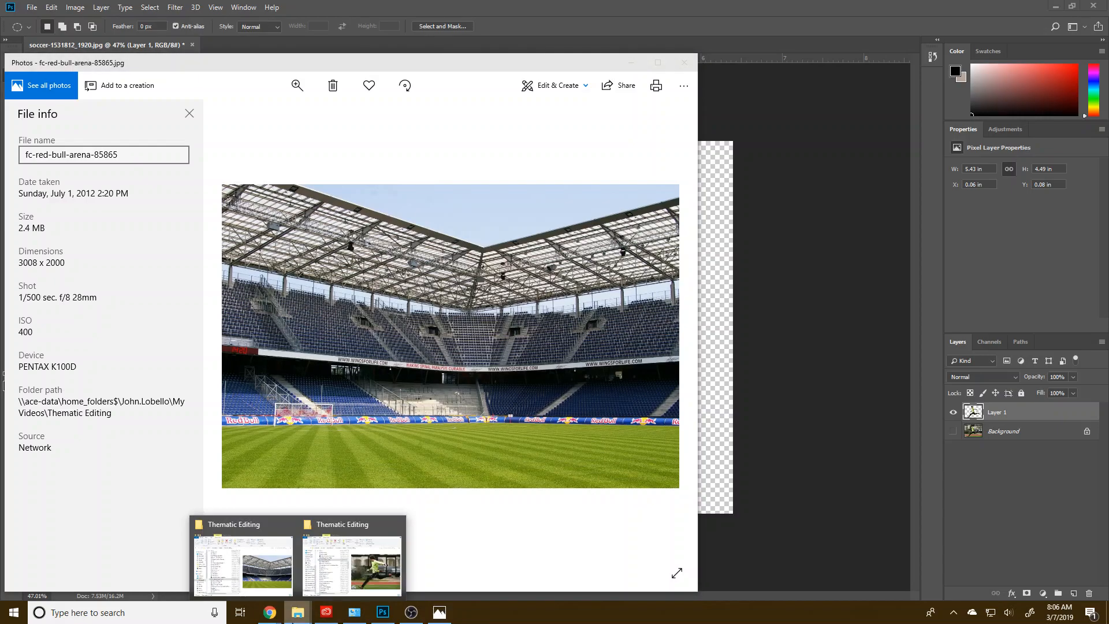
left_click(278, 575)
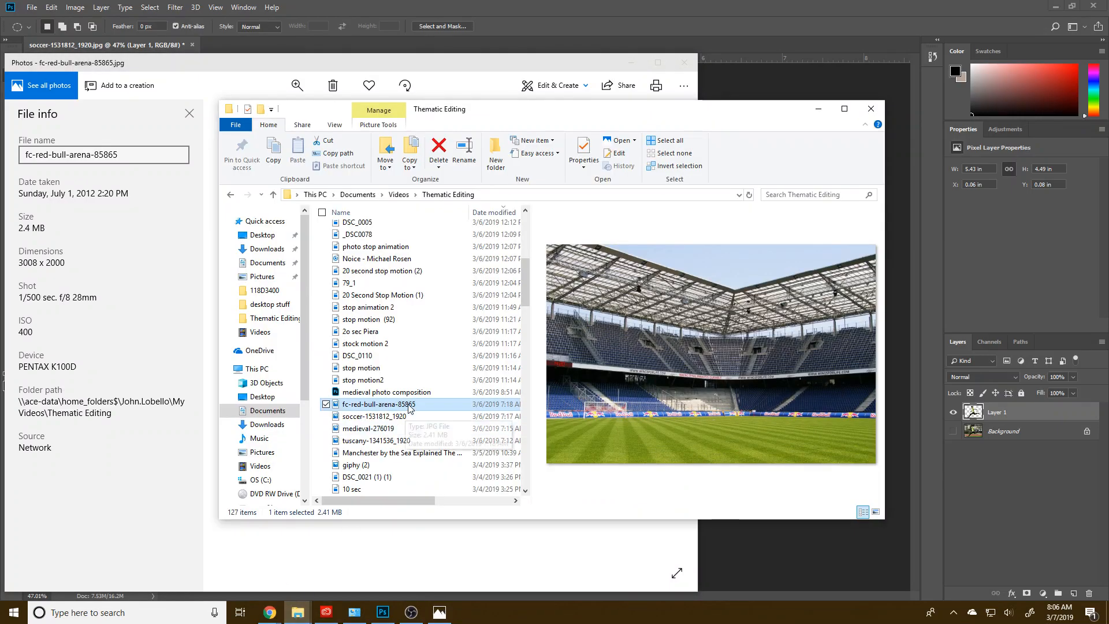
right_click(386, 404)
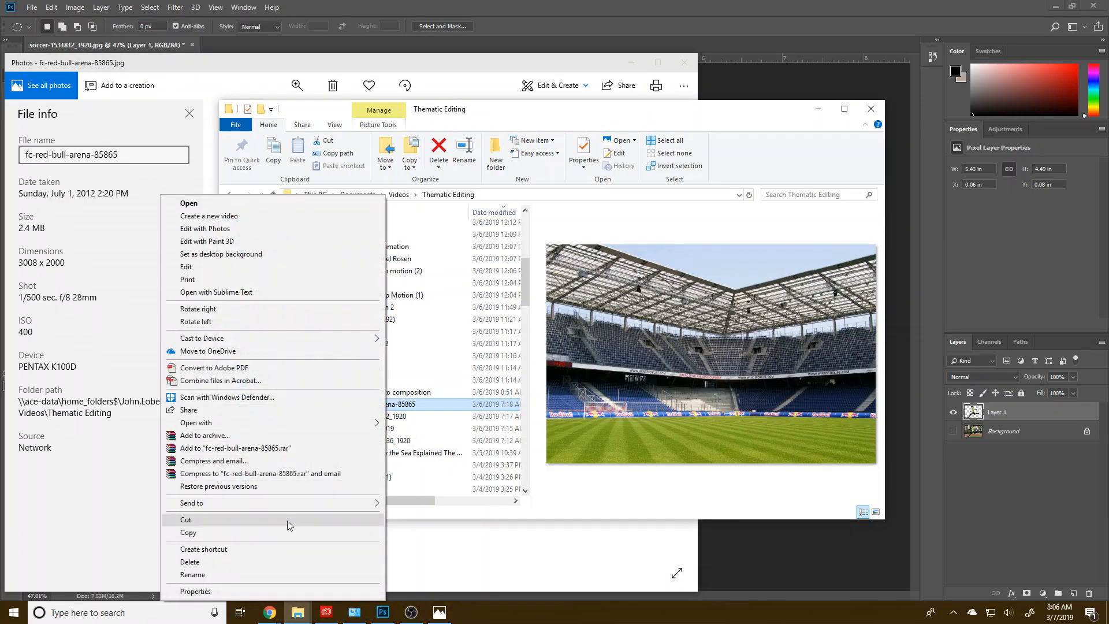
mouse_move(335, 423)
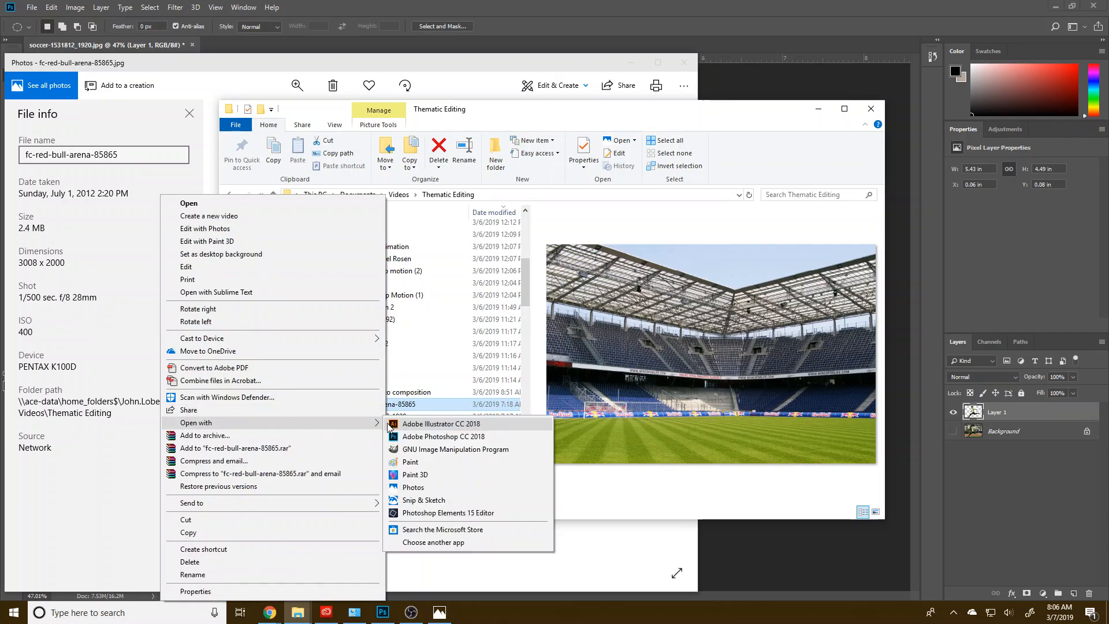
left_click(429, 437)
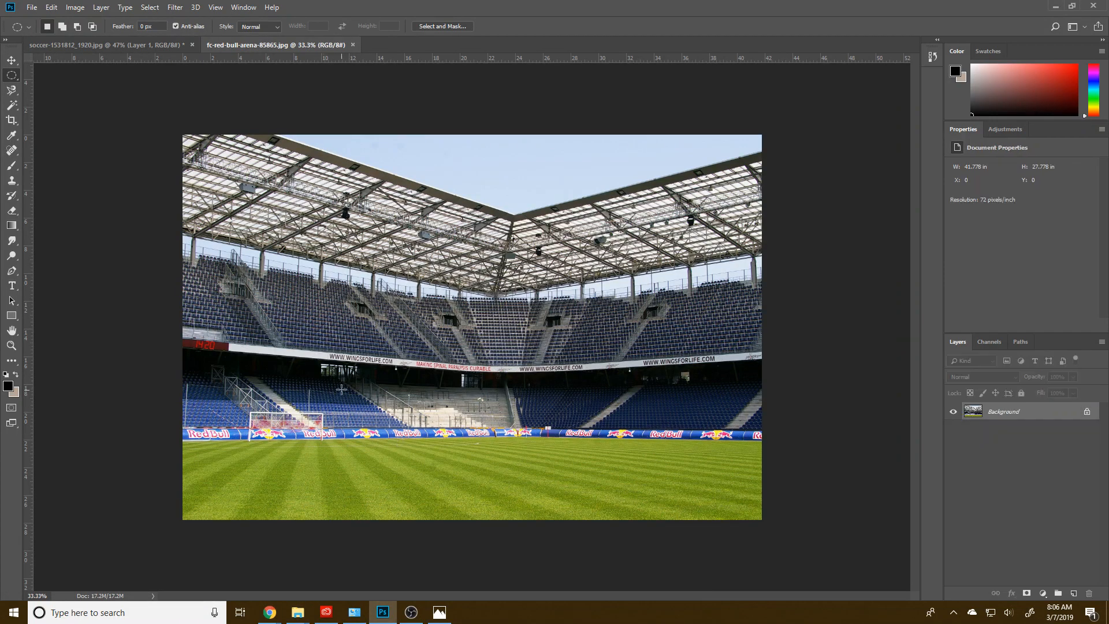
Step: Try the player-and-ball cutout layer on the full-size stadium image, shift it slightly upward, and delete it again
left_click(157, 44)
left_click_drag(1011, 413, 510, 457)
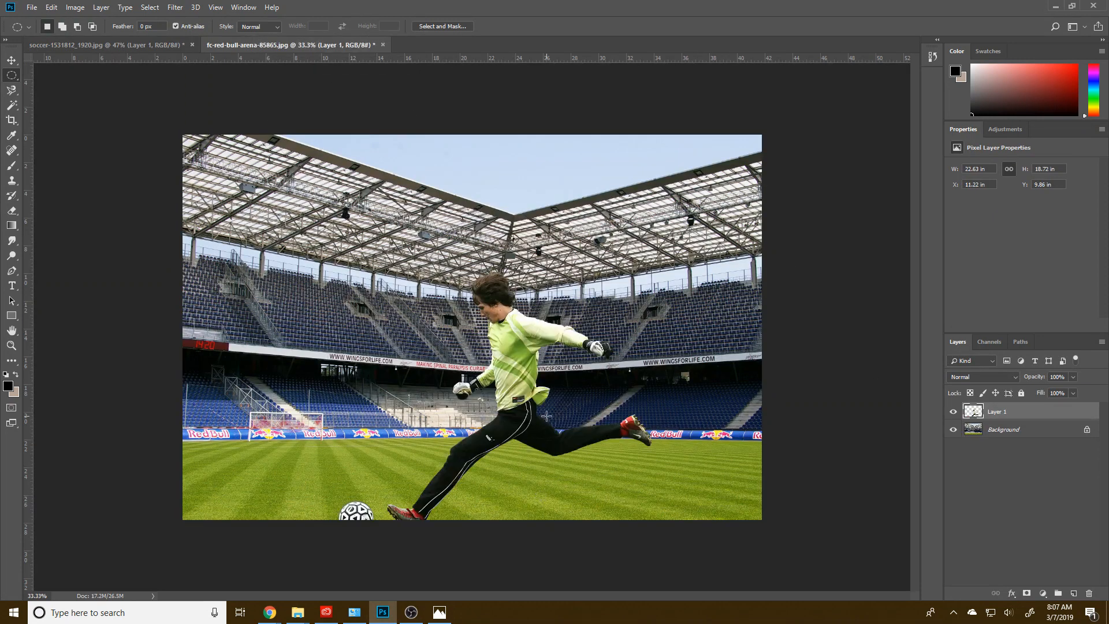
key("v")
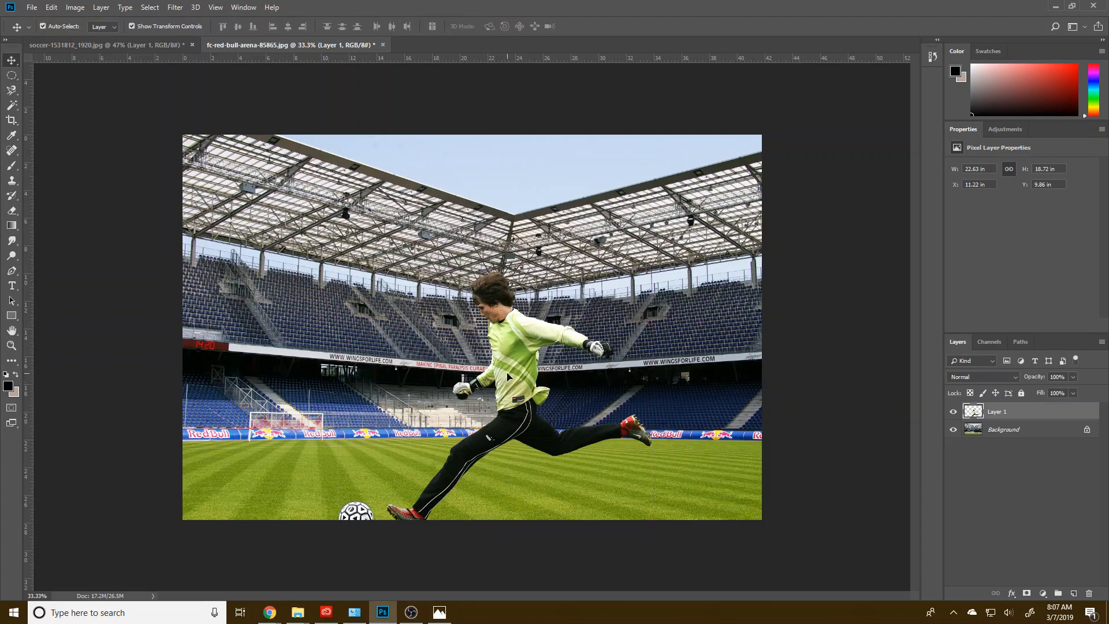
left_click_drag(508, 377, 508, 365)
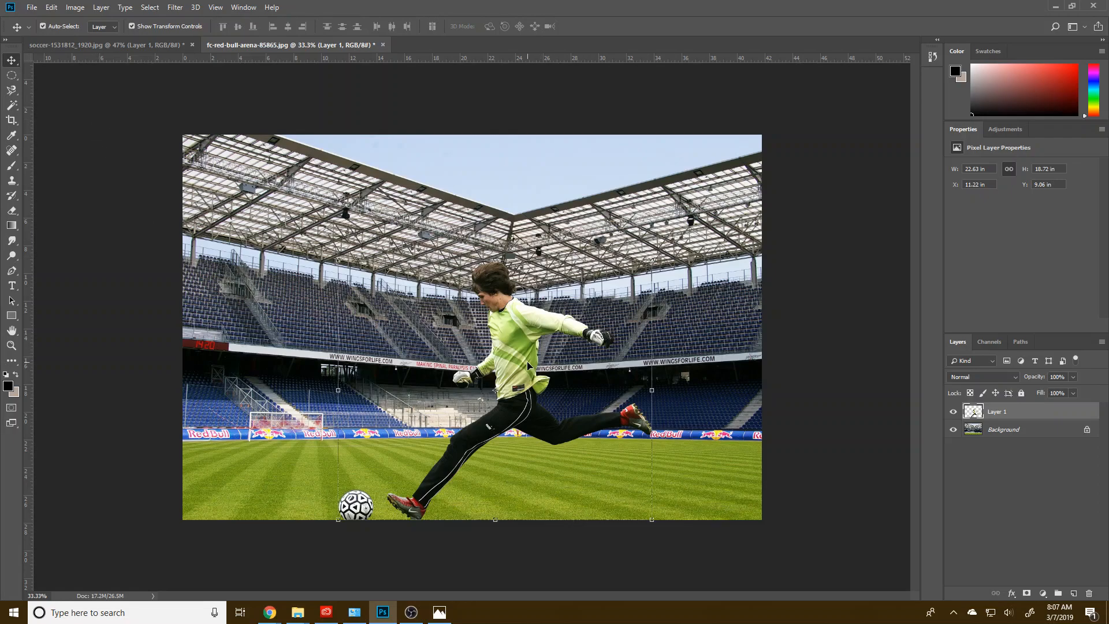
key("Delete")
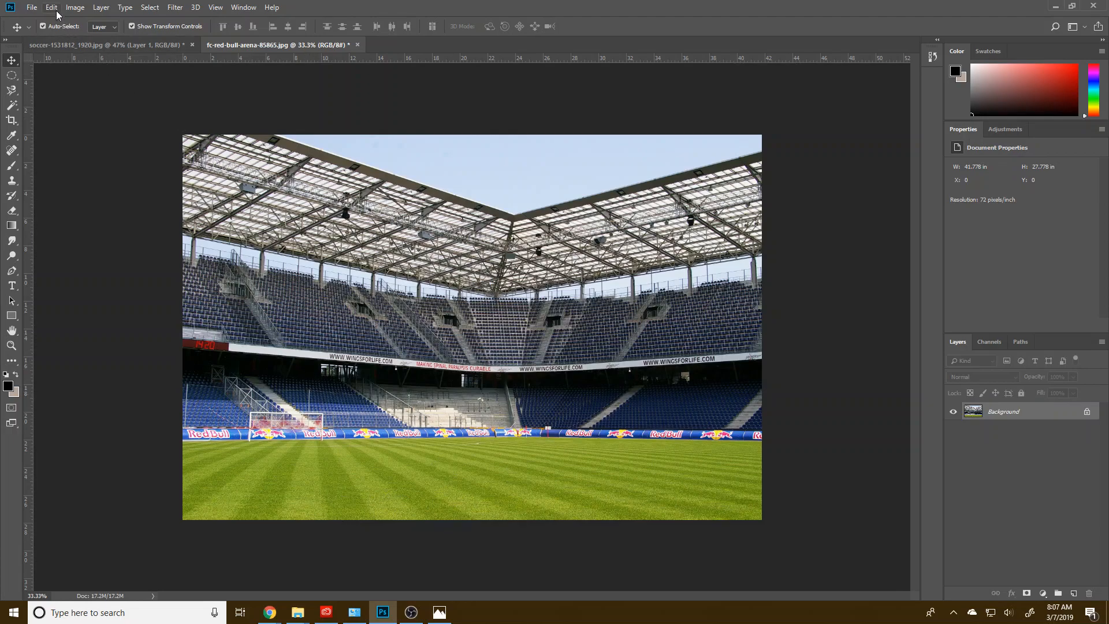
Step: Resize the stadium image to 2000 pixels wide, keeping its proportions
left_click(75, 7)
left_click(88, 98)
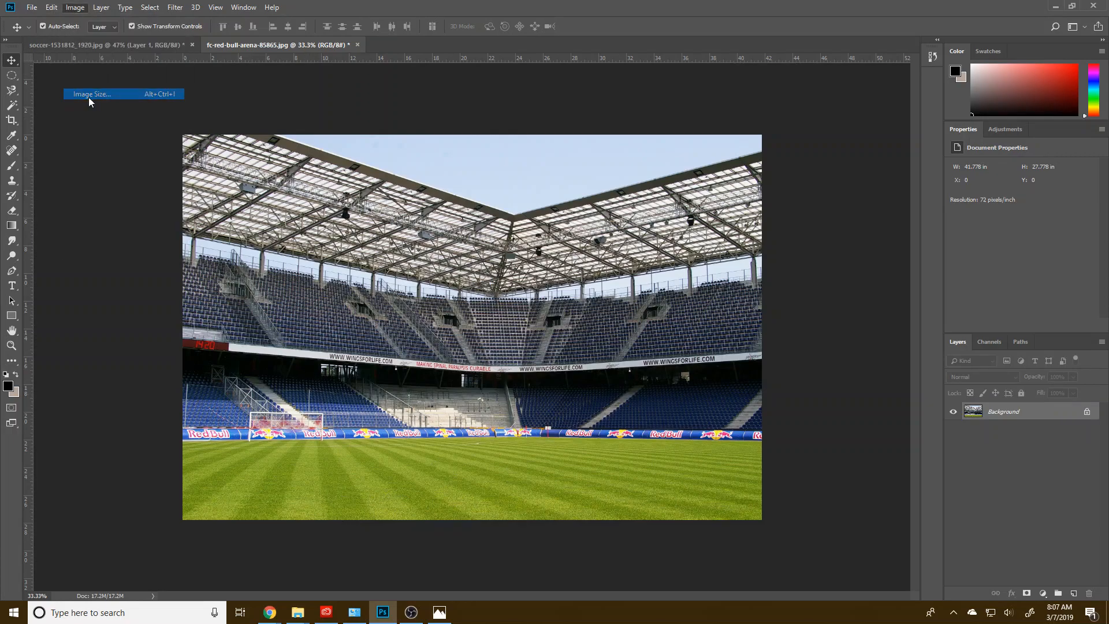
left_click(658, 171)
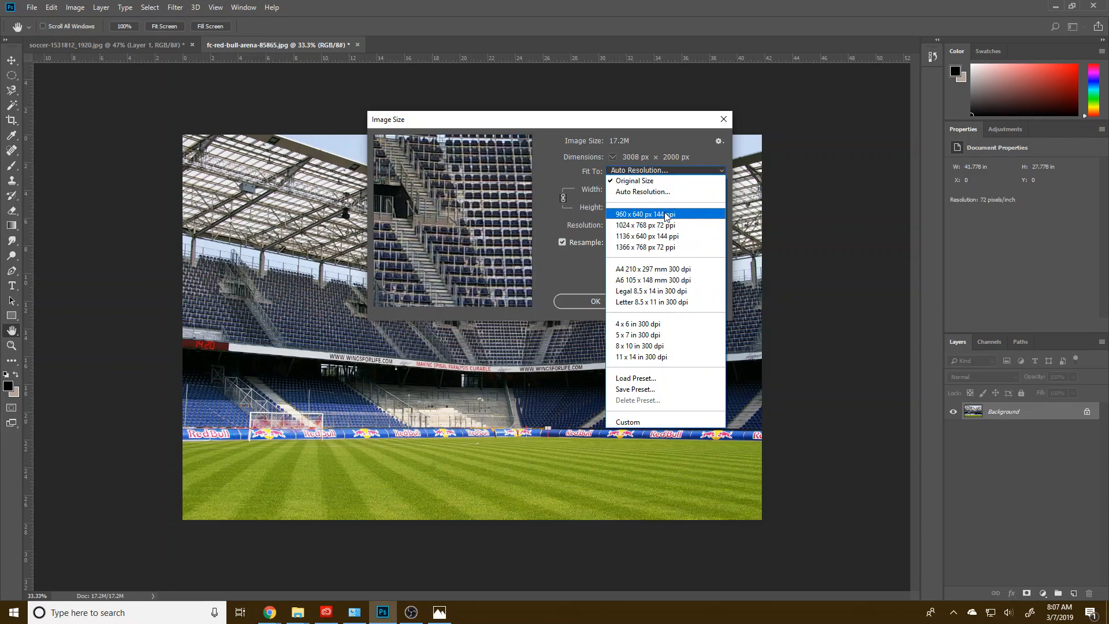
left_click(586, 165)
left_click(671, 196)
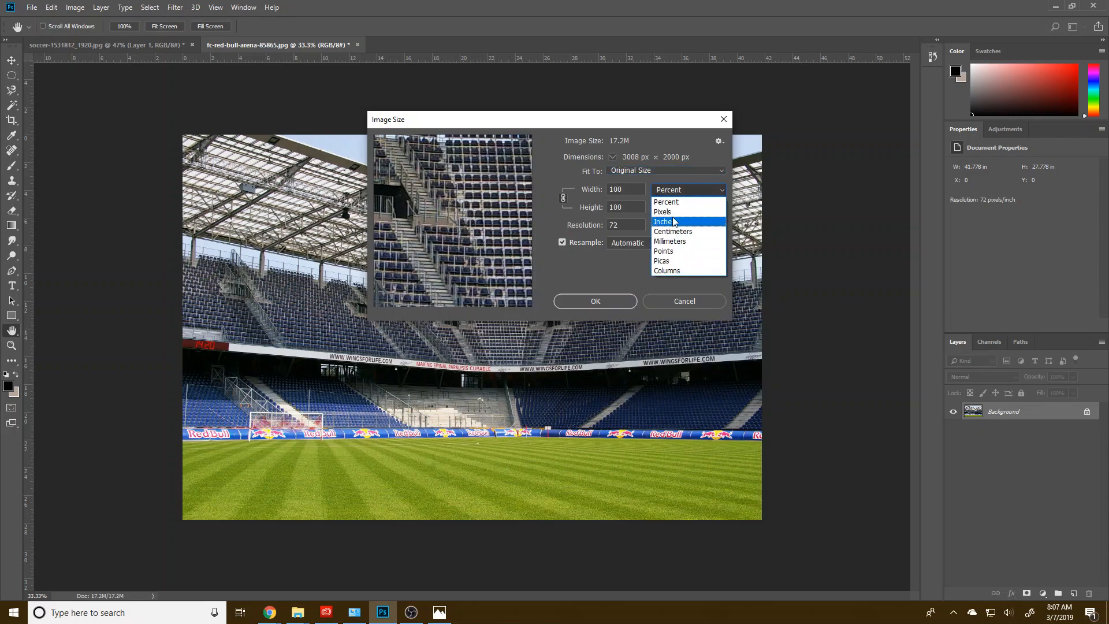
left_click(669, 201)
double_click(631, 191)
type("2000")
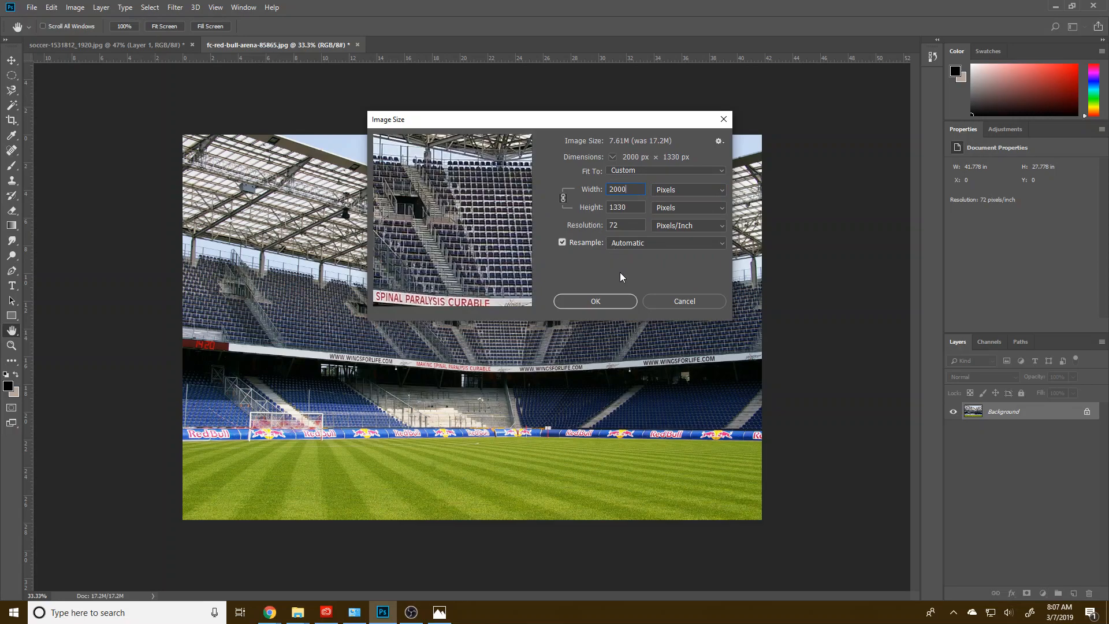
left_click(616, 302)
Step: Bring the player-and-ball cutout into the resized stadium image and position it with the ball and planted boot at the grass's lower edge
key("v")
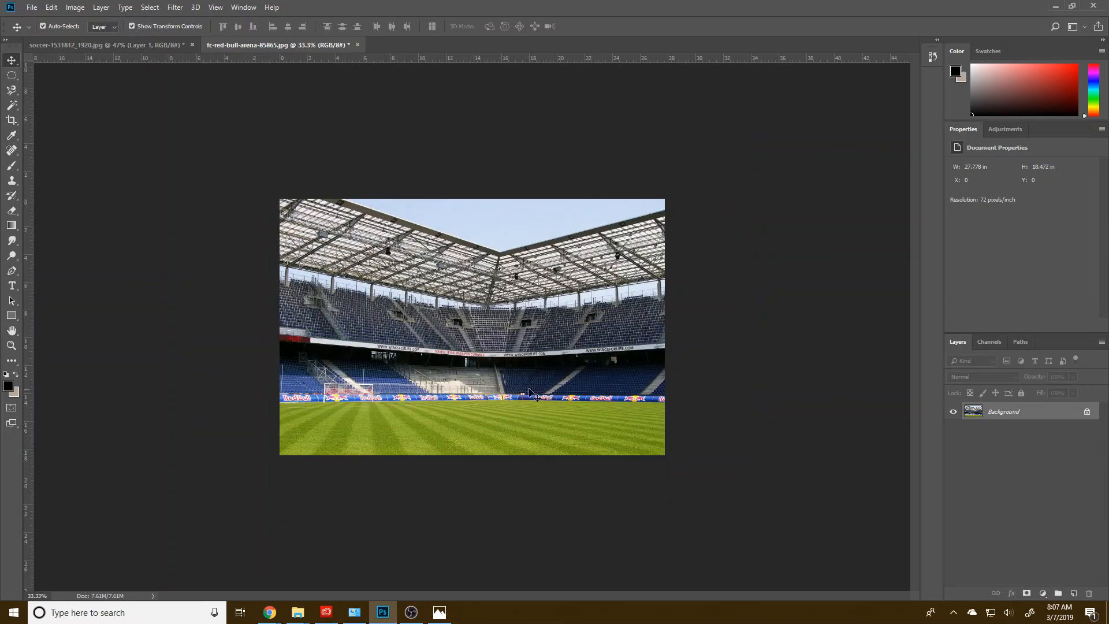
scroll(434, 395, "up", 4)
left_click(97, 46)
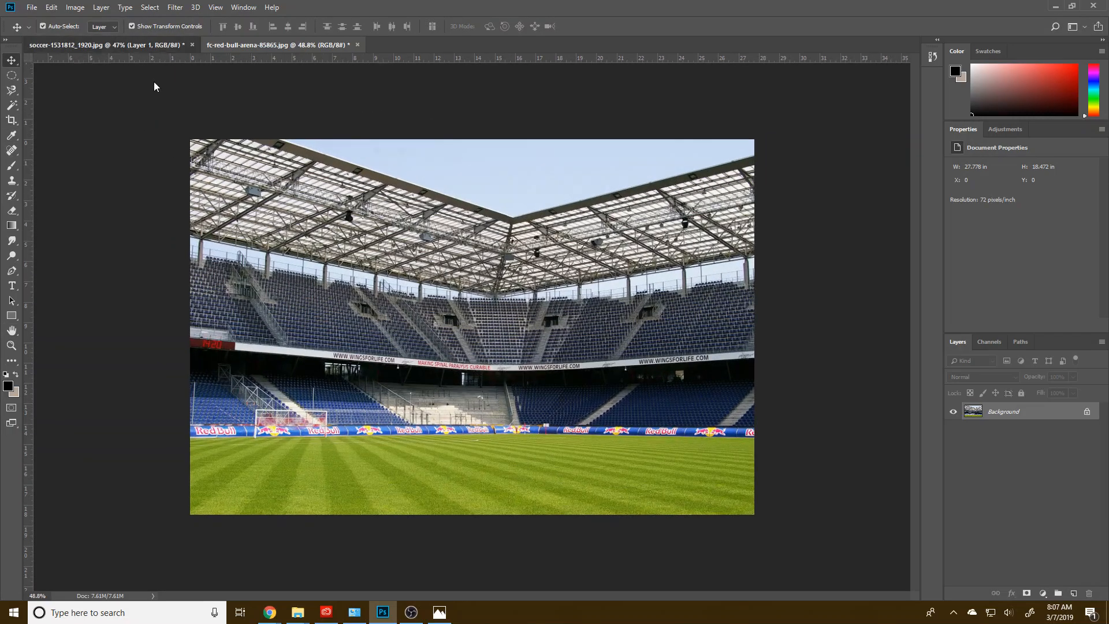
left_click_drag(972, 411, 478, 426)
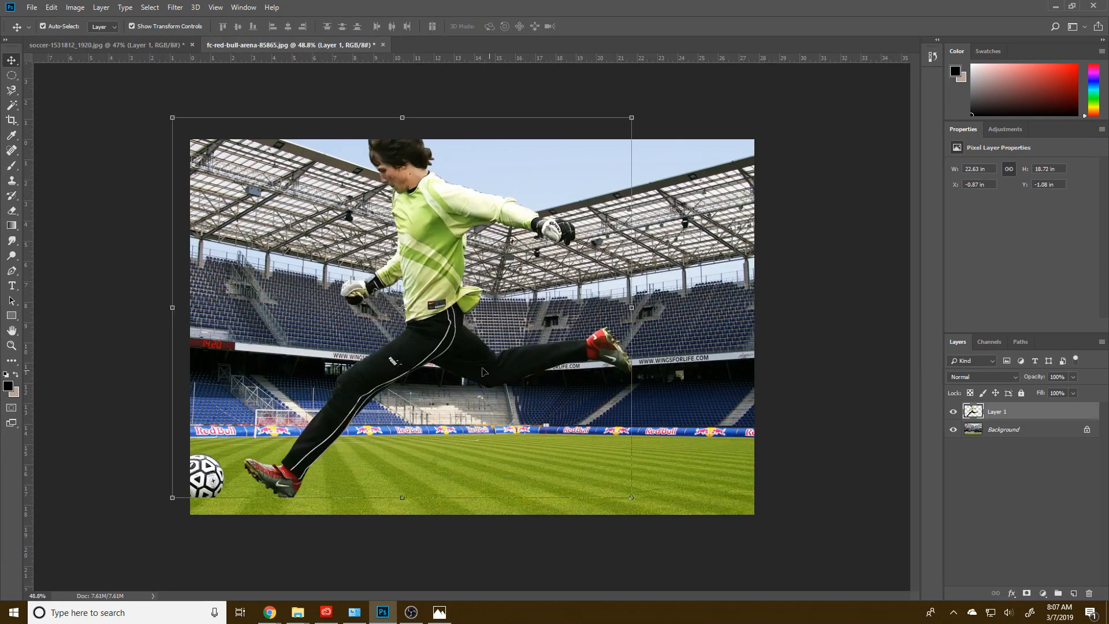
left_click_drag(461, 321, 571, 333)
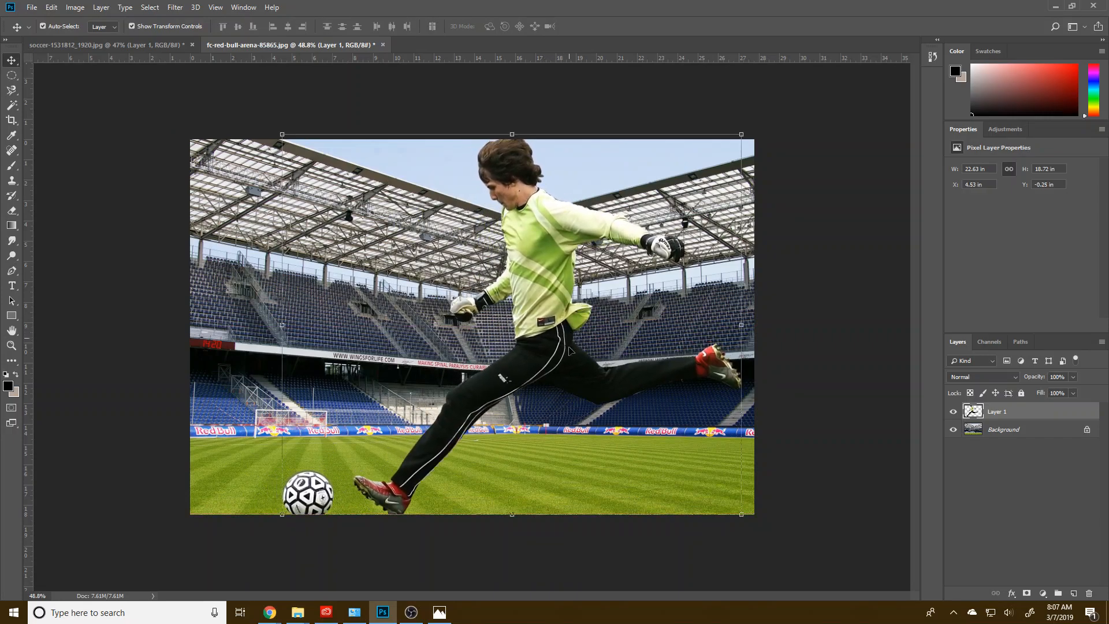
left_click(566, 540)
left_click(528, 299)
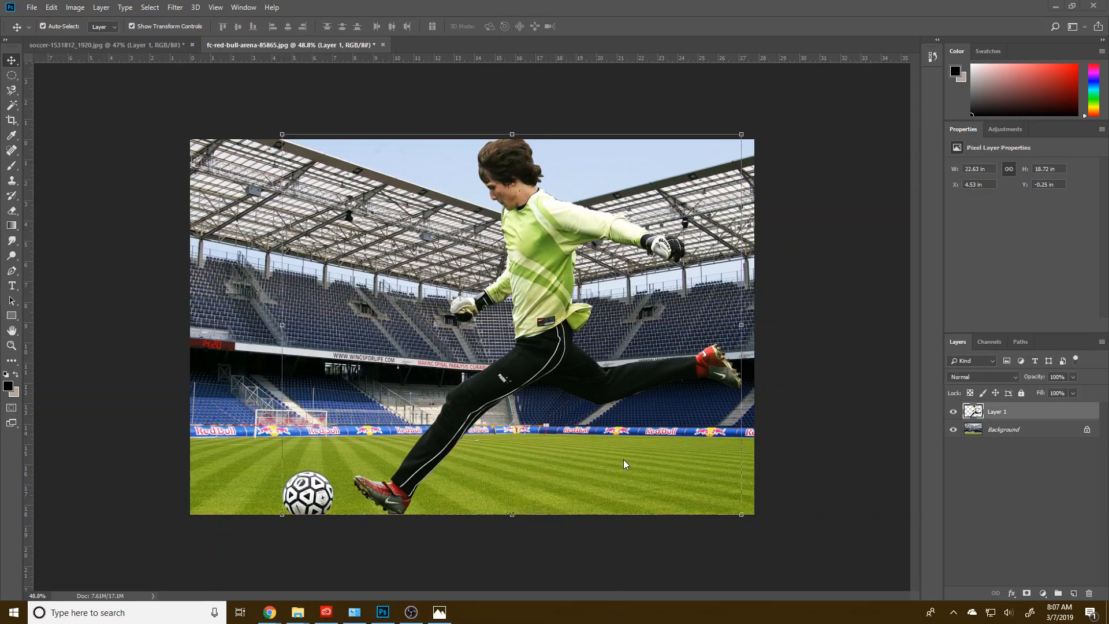
Step: Try unlocking the stadium Background into a regular layer, and undo that conversion
left_click(1087, 429)
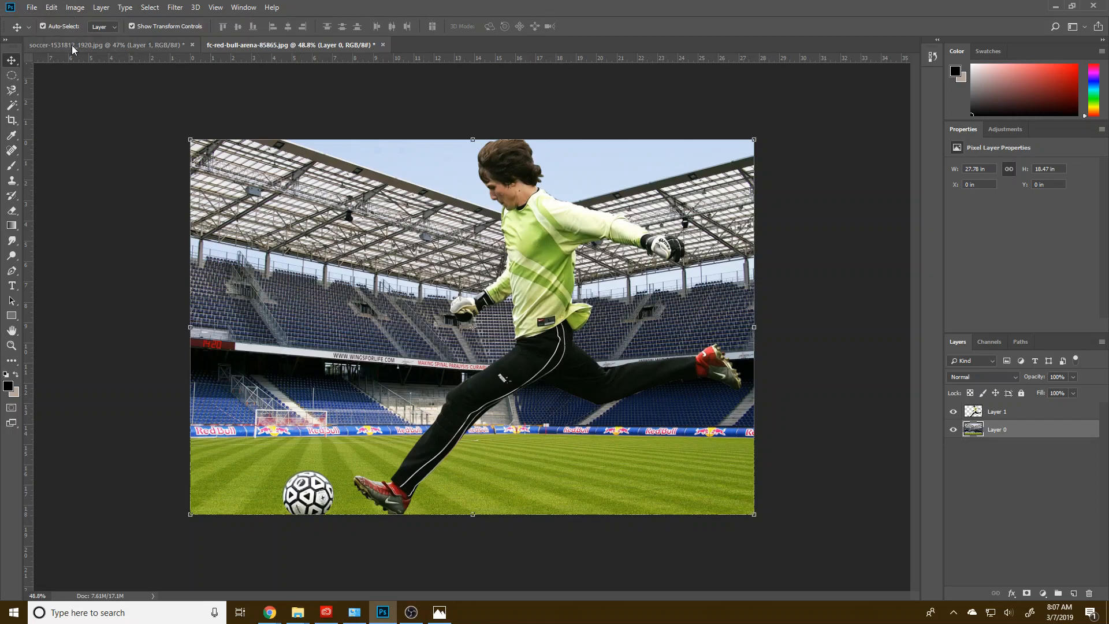
right_click(1031, 429)
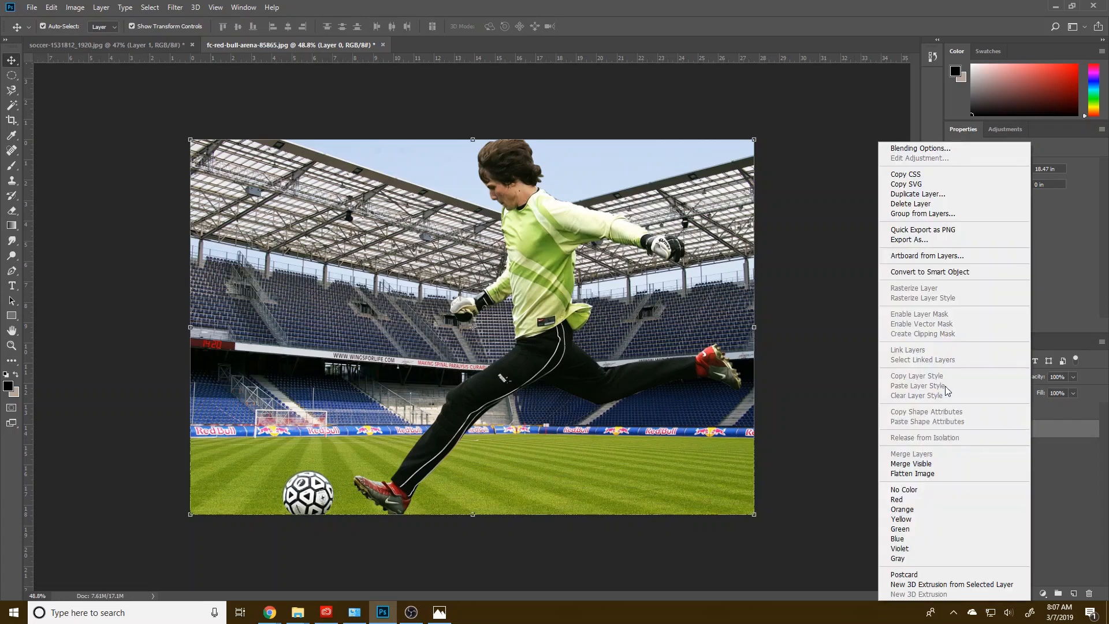
left_click(1061, 480)
left_click(52, 7)
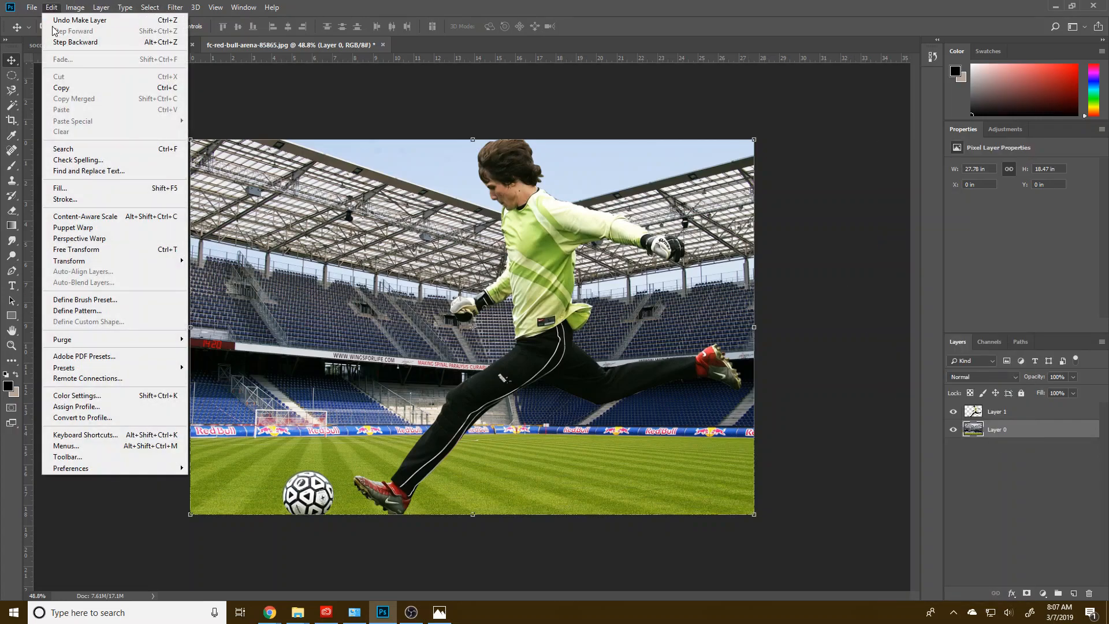
left_click(49, 21)
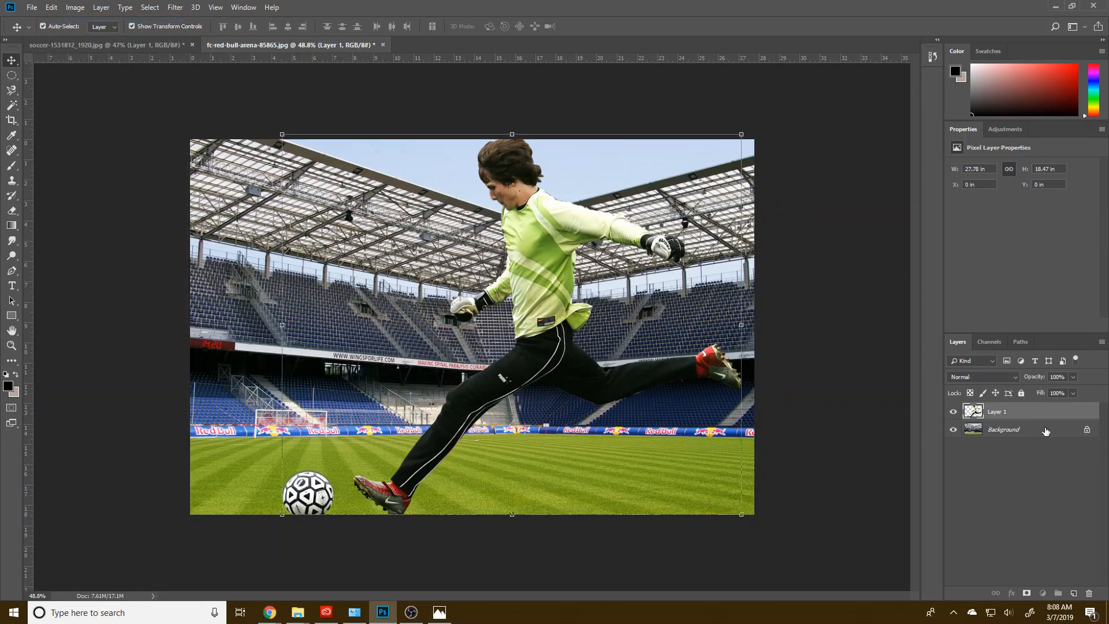
Step: Add a Hue/Saturation adjustment layer directly above the stadium Background and reduce its saturation and lightness
left_click(1047, 431)
left_click(1042, 594)
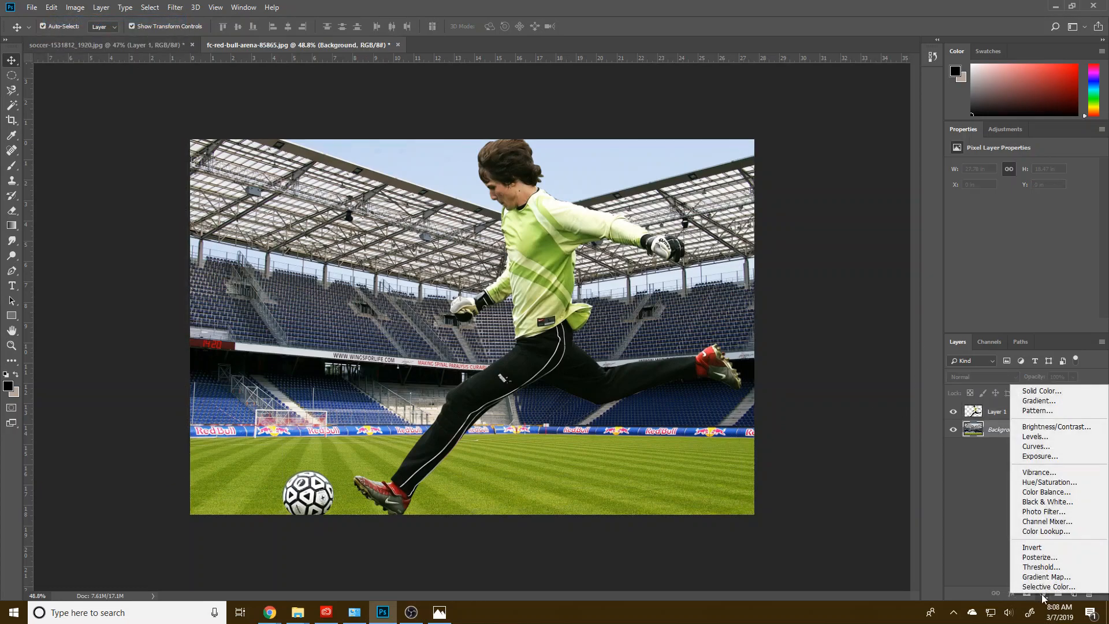
left_click(1049, 482)
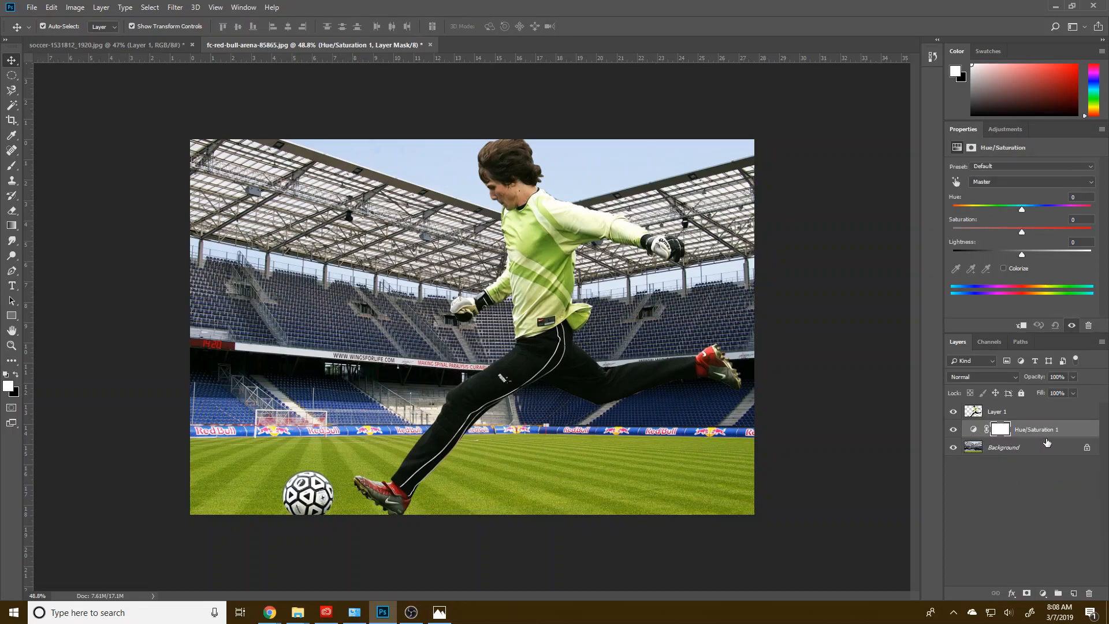
left_click_drag(1017, 227, 1011, 231)
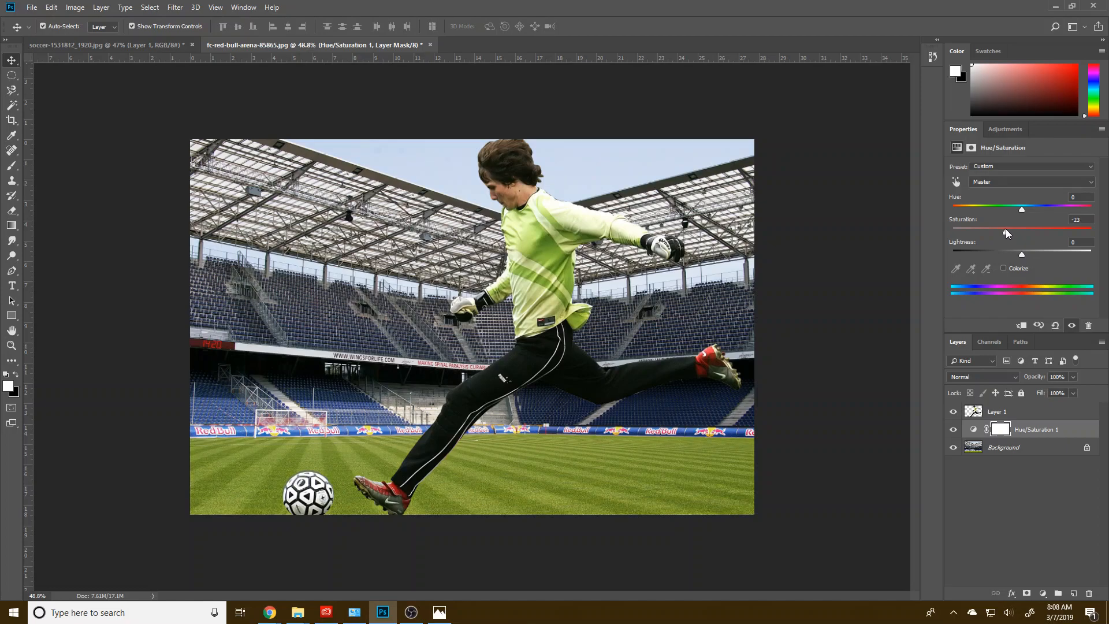
left_click_drag(1022, 257, 1019, 257)
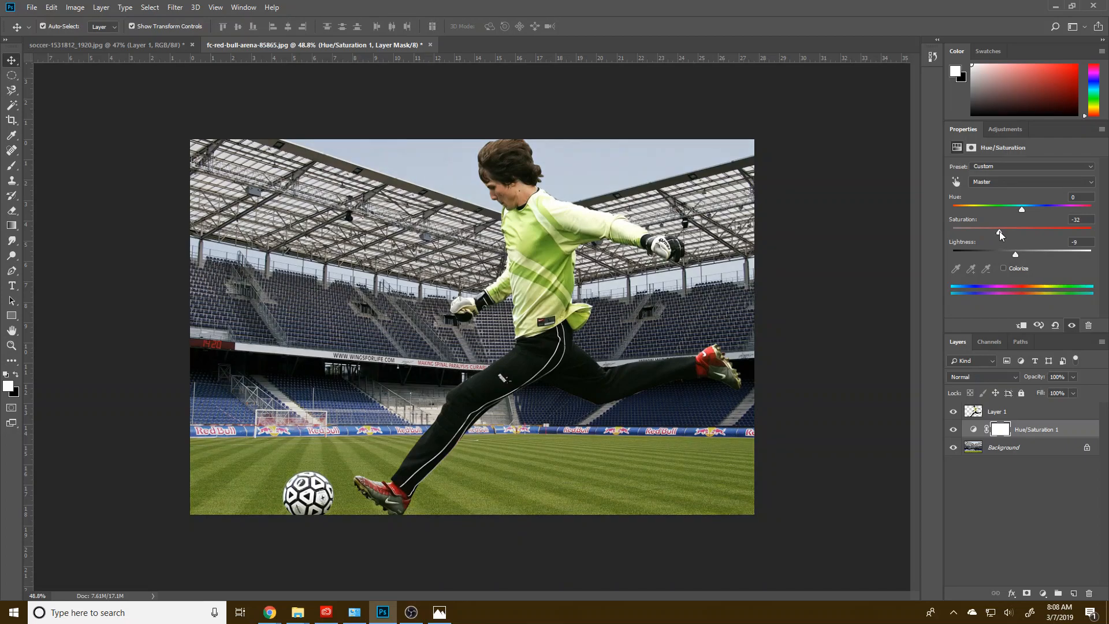
left_click_drag(1016, 255, 1013, 255)
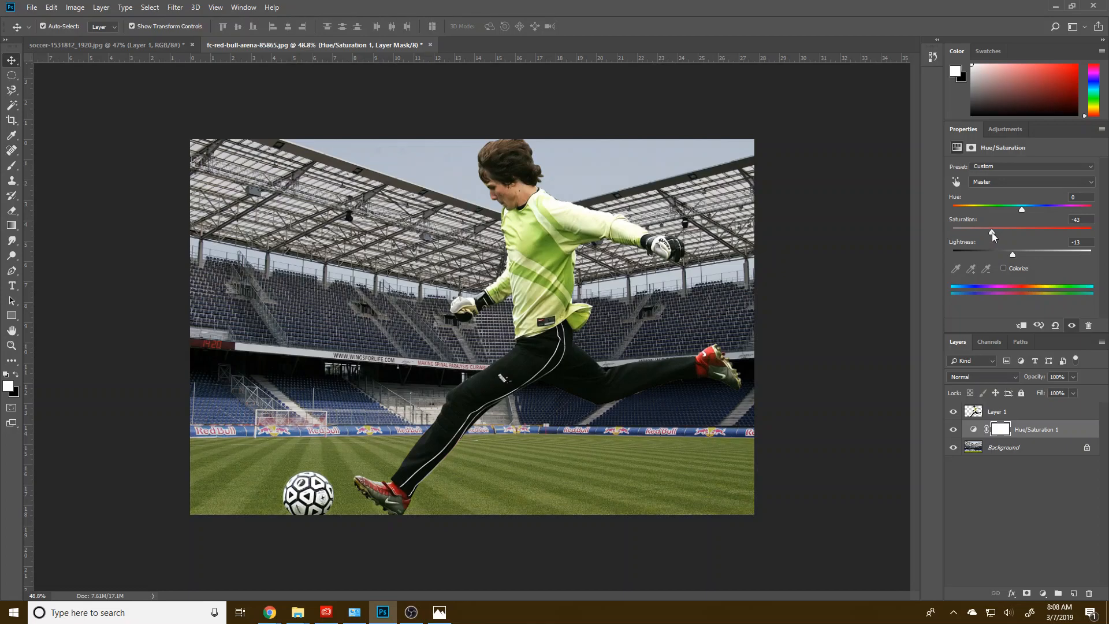
left_click_drag(994, 235, 995, 237)
left_click_drag(1011, 254, 1015, 255)
Step: Convert the player-and-ball layer to a Smart Object and add a Curves adjustment layer above it
left_click(1034, 413)
right_click(1016, 410)
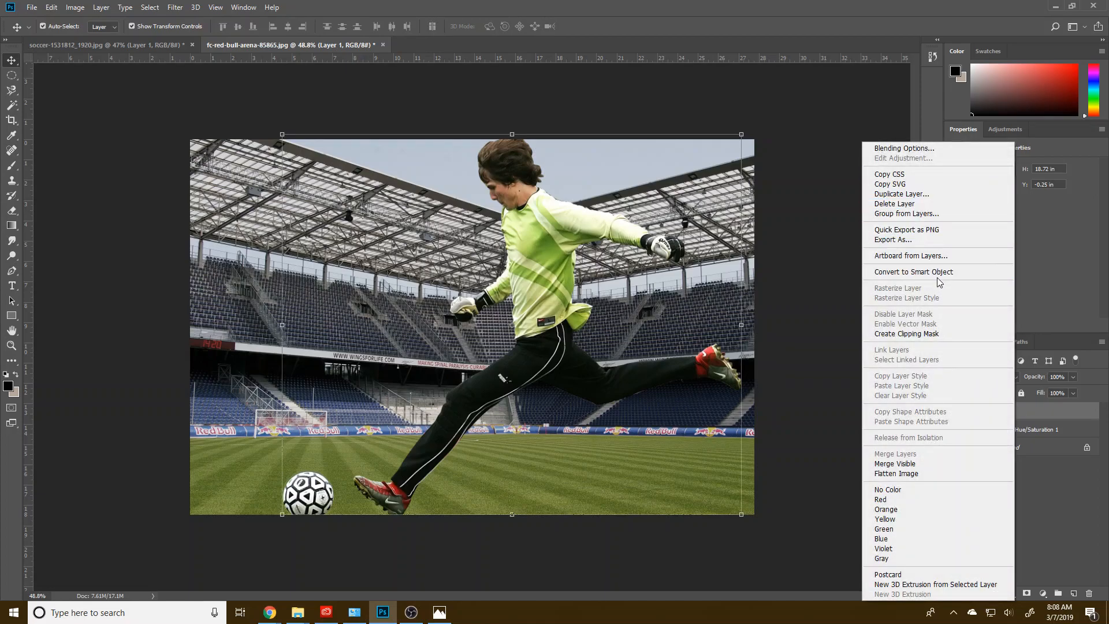
left_click(940, 274)
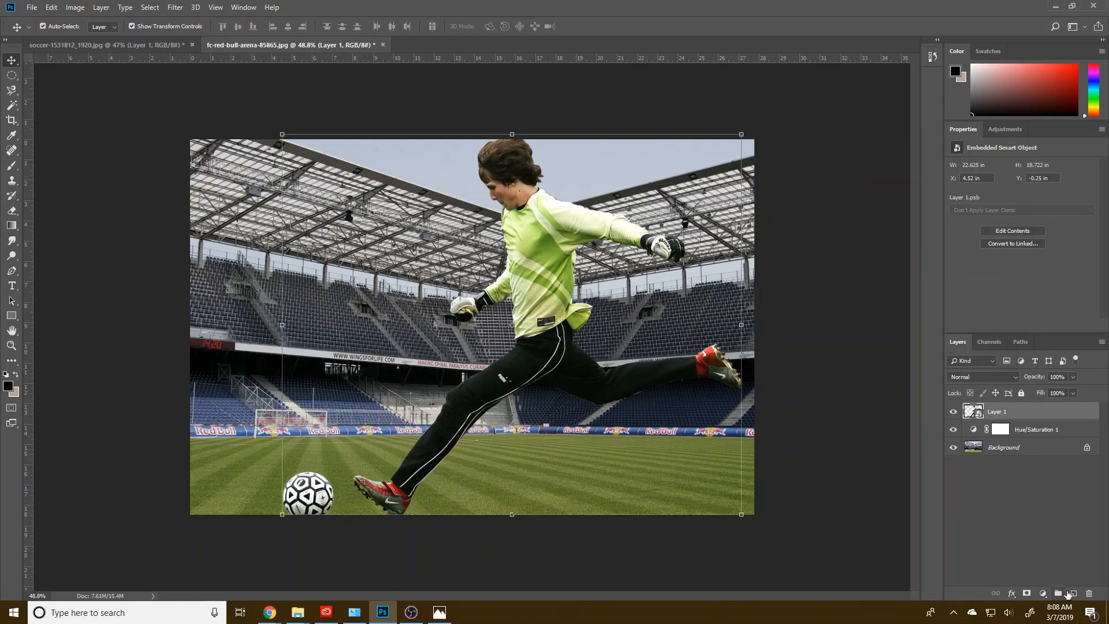
left_click(1043, 593)
left_click(1037, 446)
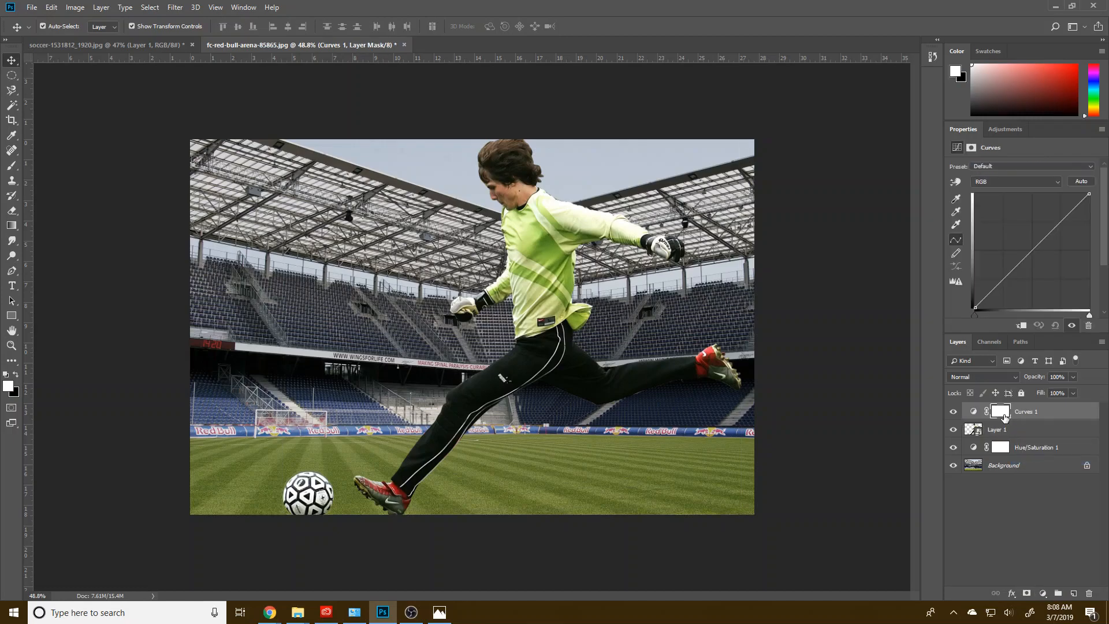
Step: Clip the Curves adjustment to the player-and-ball layer and set its auto color correction algorithm to Find Dark & Light Colors
mouse_move(1020, 417)
left_mouse_down()
mouse_move(1049, 418)
mouse_move(1049, 433)
mouse_move(1039, 415)
left_mouse_up()
left_click(998, 421, "alt")
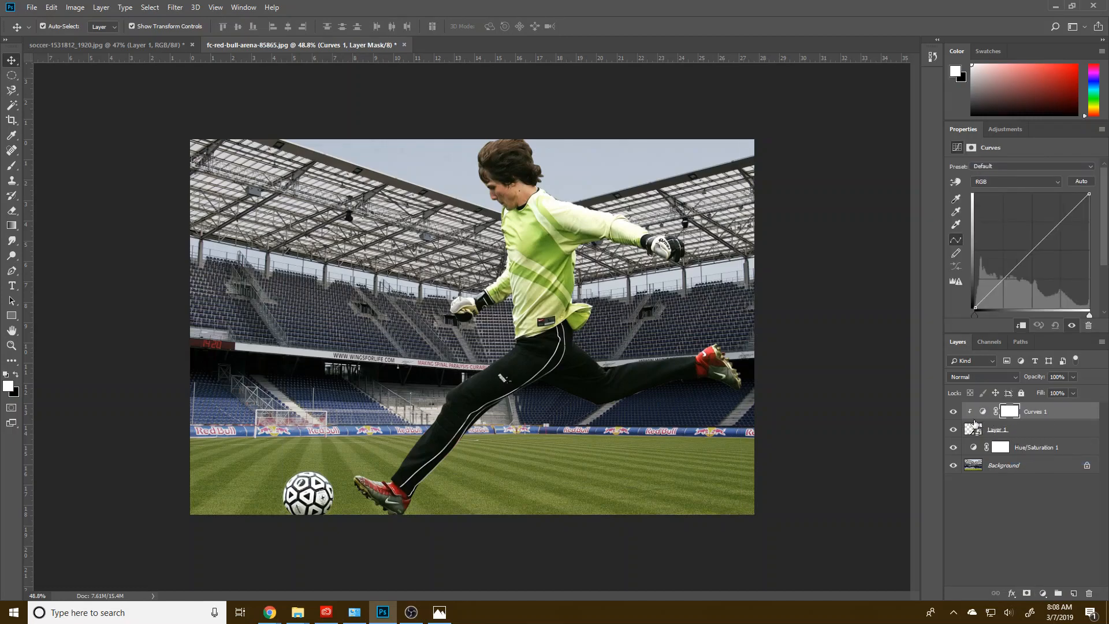
left_click(982, 415)
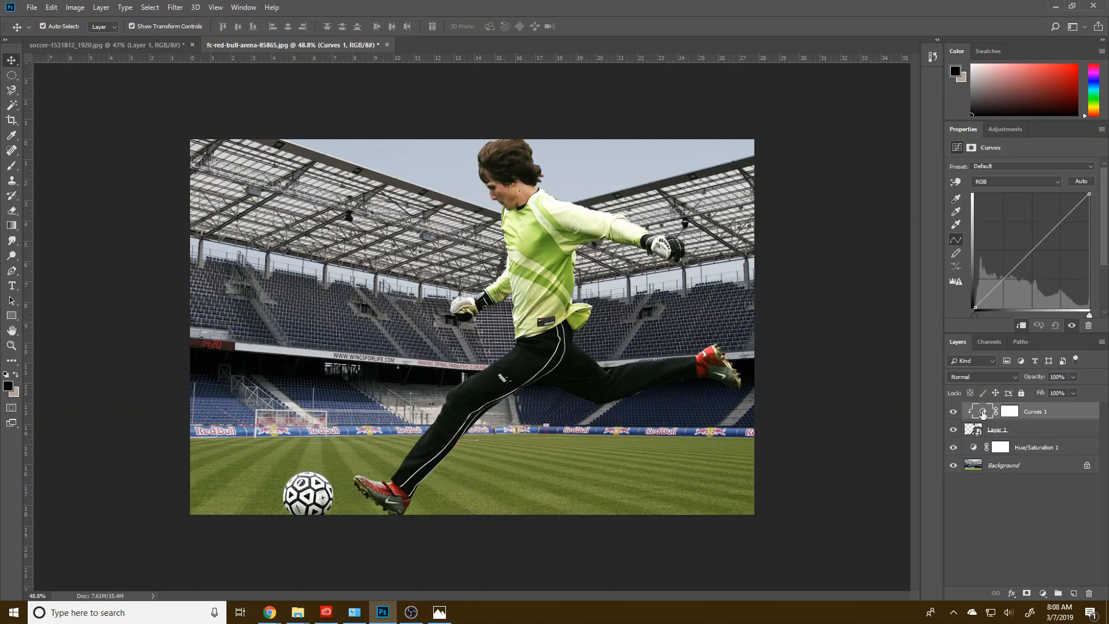
left_click(1082, 183)
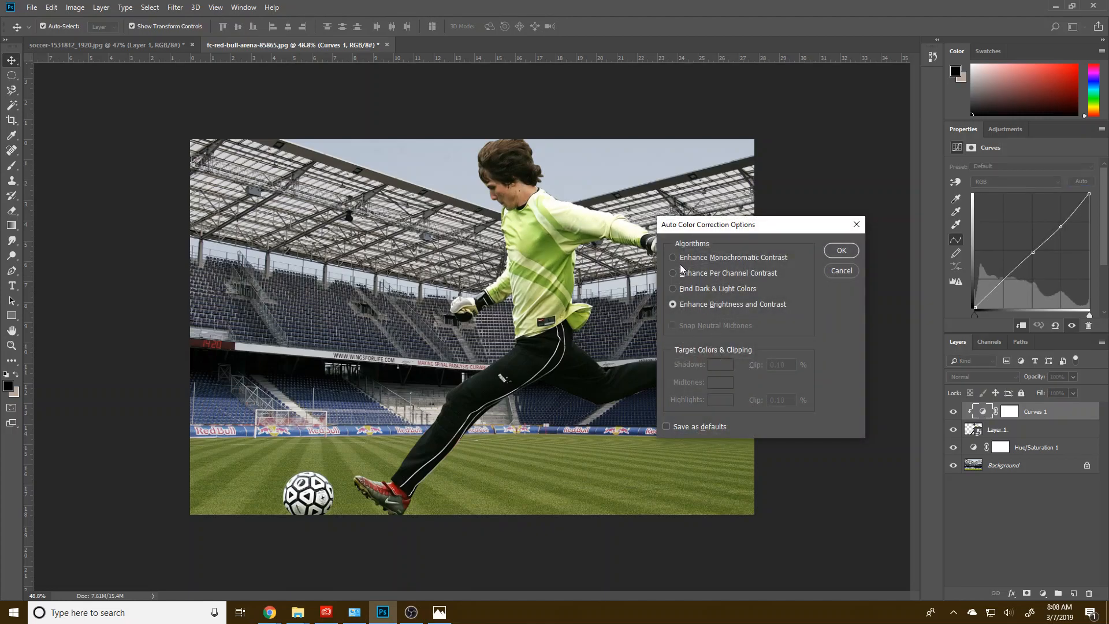
left_click(685, 289)
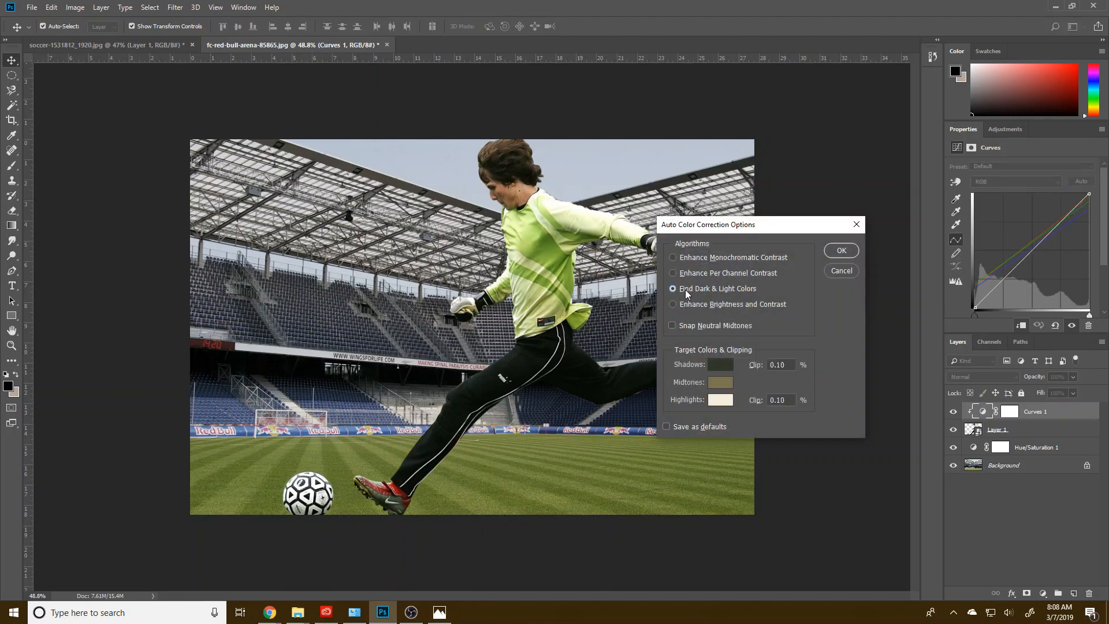
Step: Set the target shadow color to 1e2838, sampled from the dark blue stadium seats
left_click(721, 367)
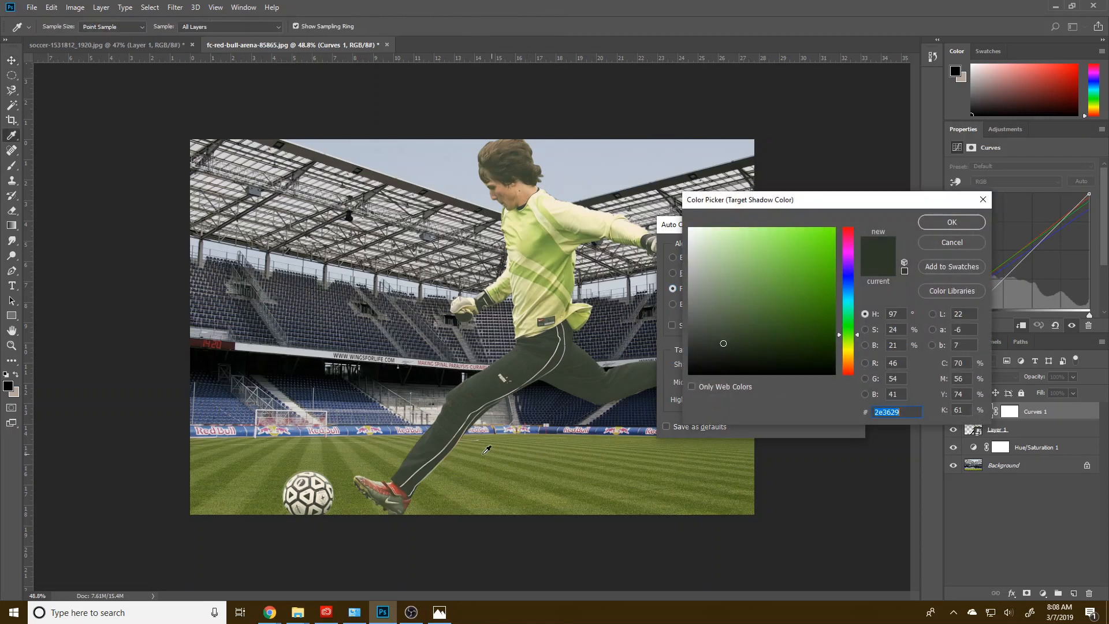
left_click(559, 412)
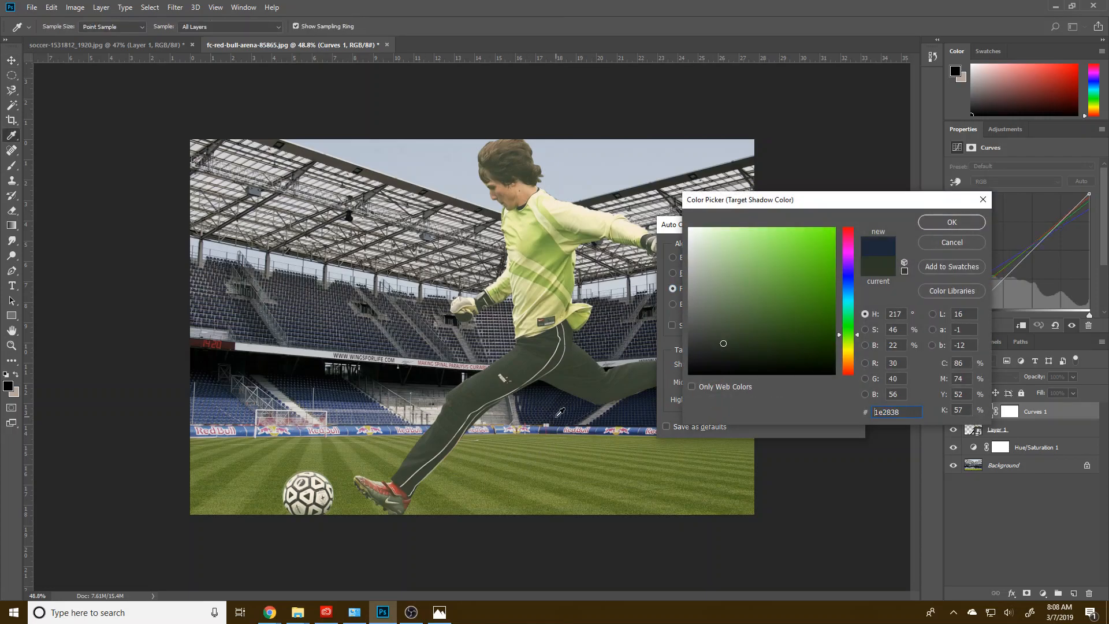
left_click(940, 224)
Step: Set the target midtone color to 535c5a, sampled from the stands behind the player
left_click(718, 383)
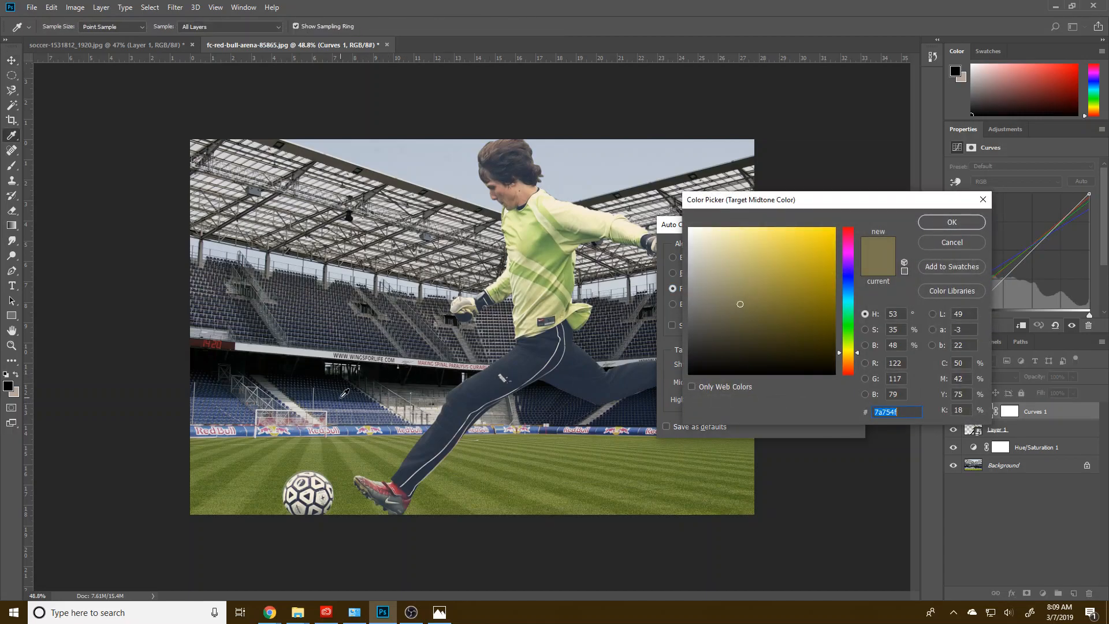
left_click(408, 331)
left_click(427, 326)
left_click(423, 328)
left_click(422, 329)
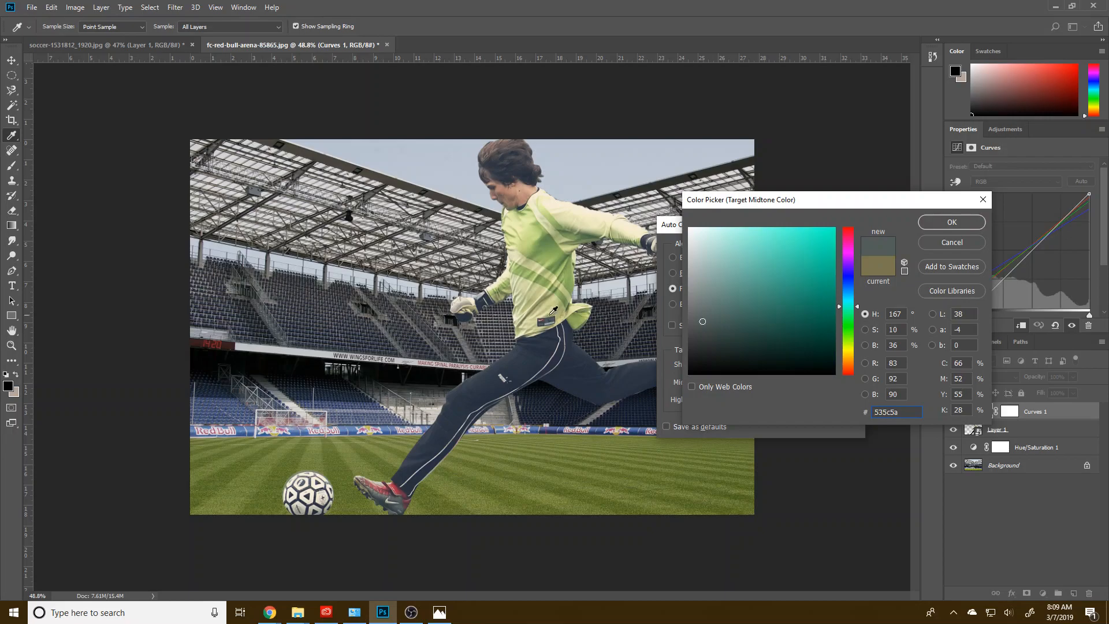
left_click(948, 223)
Step: Try bdc7d4, sampled from the sky beside the player's head, as the target highlight color
left_click(721, 400)
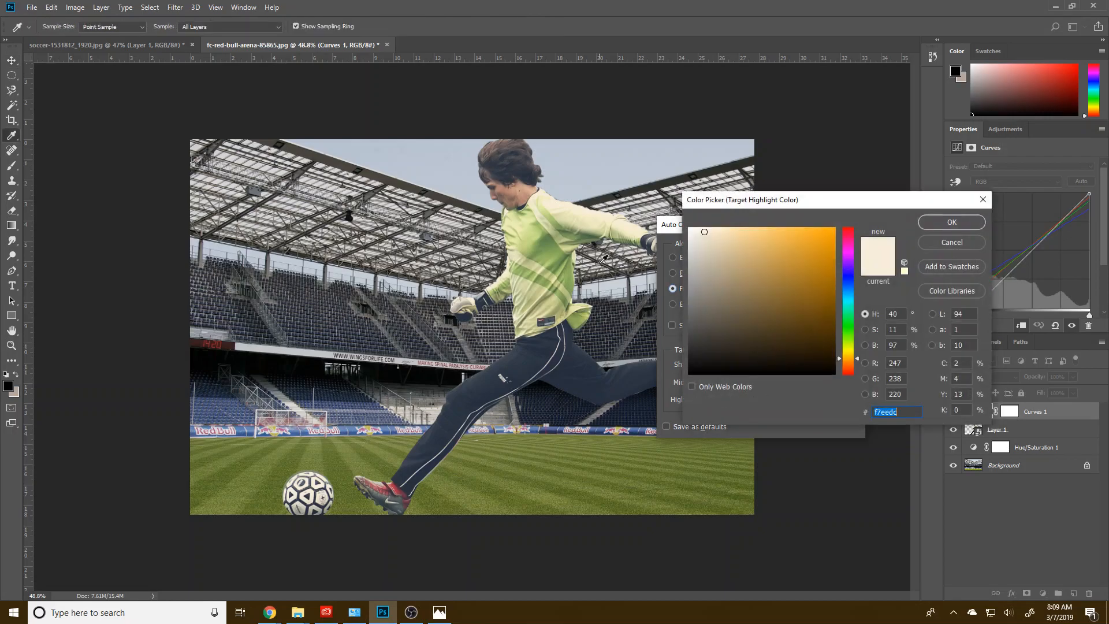
left_click(463, 149)
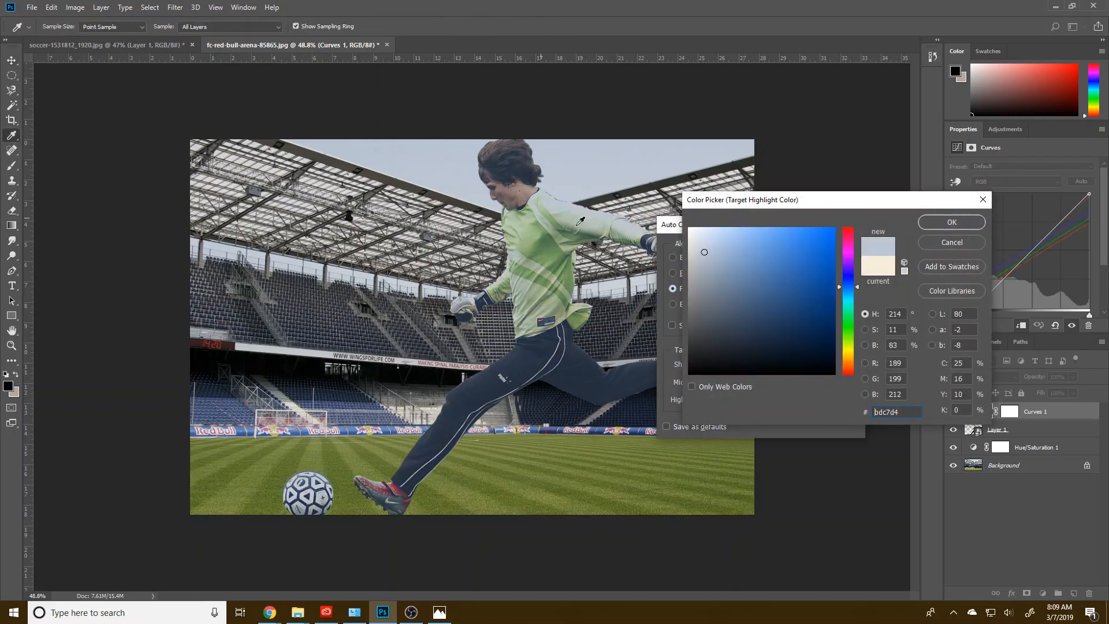
left_click(964, 222)
Step: Set the target highlight color to c9ced4, sampled from the pale strip under the stadium roof, and save the target colors as defaults
left_click(721, 400)
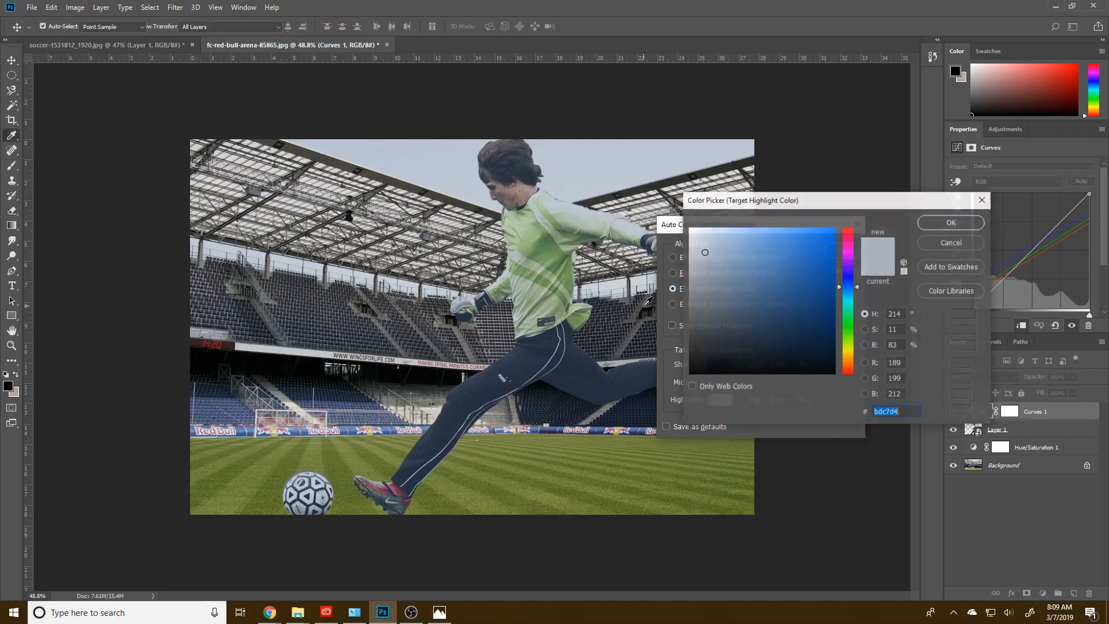
left_click(632, 284)
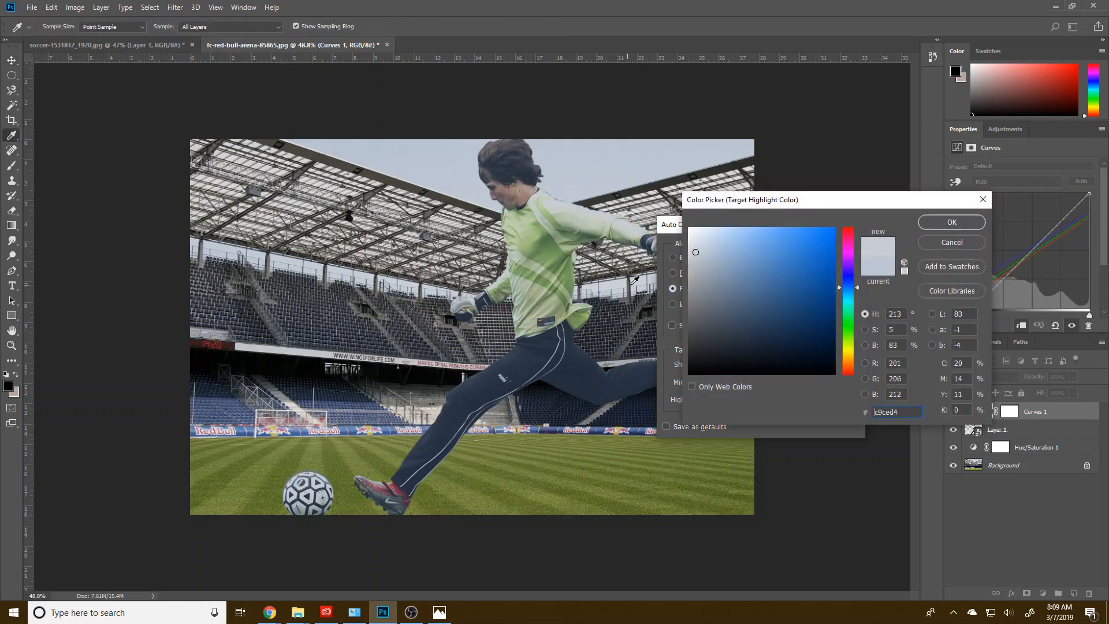
left_click(965, 219)
left_click(834, 254)
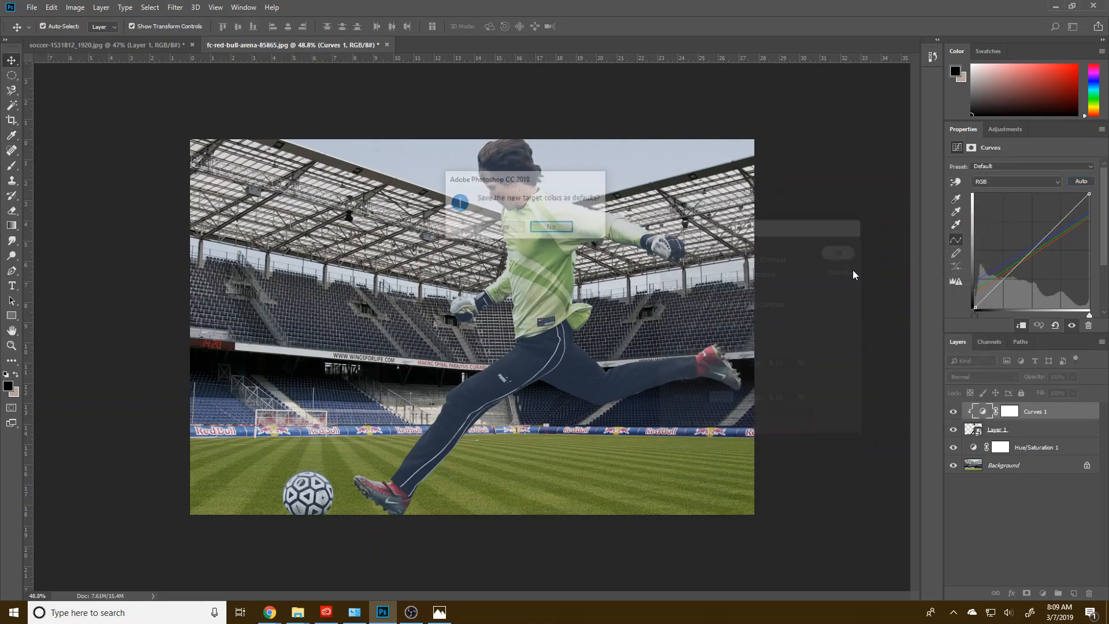
left_click(501, 228)
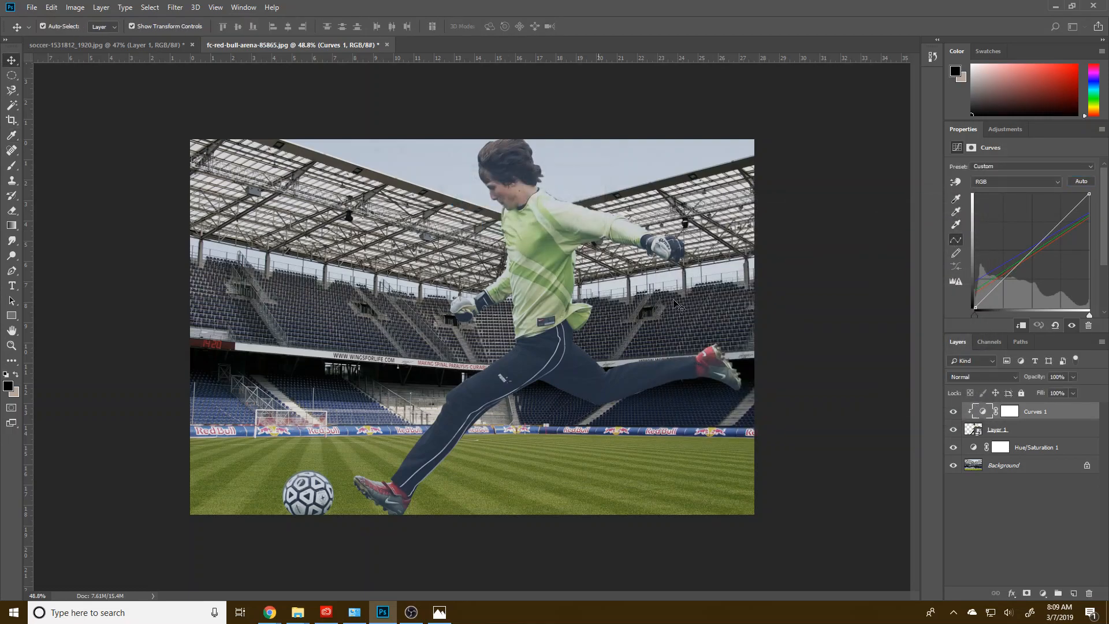
Step: Try the Soft Light through Linear Light blend modes on the Curves layer
left_click(1010, 376)
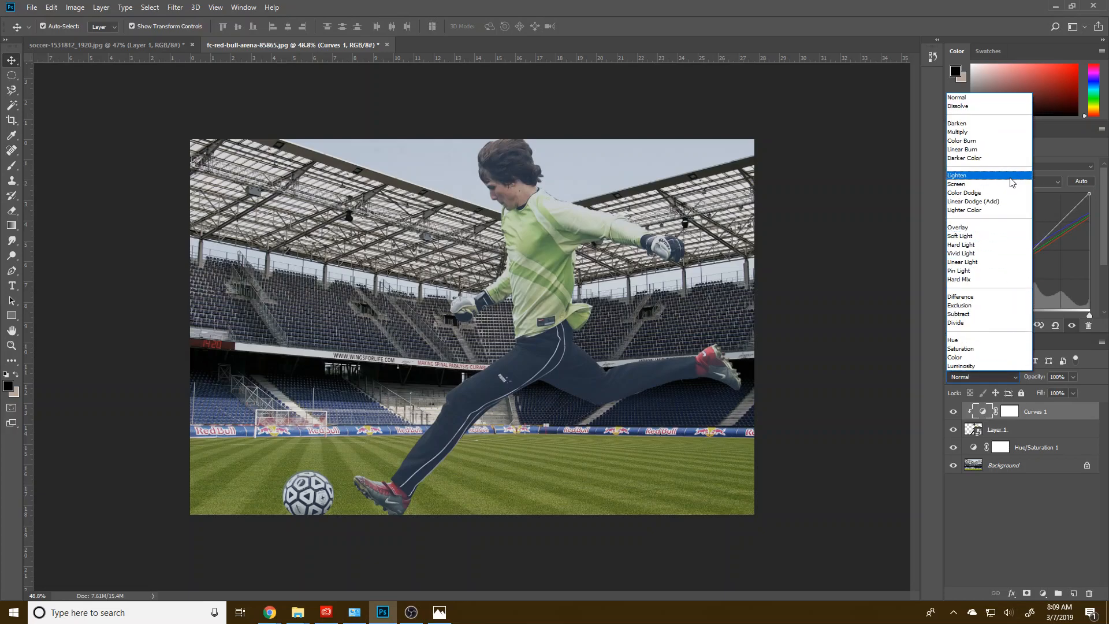
left_click(991, 236)
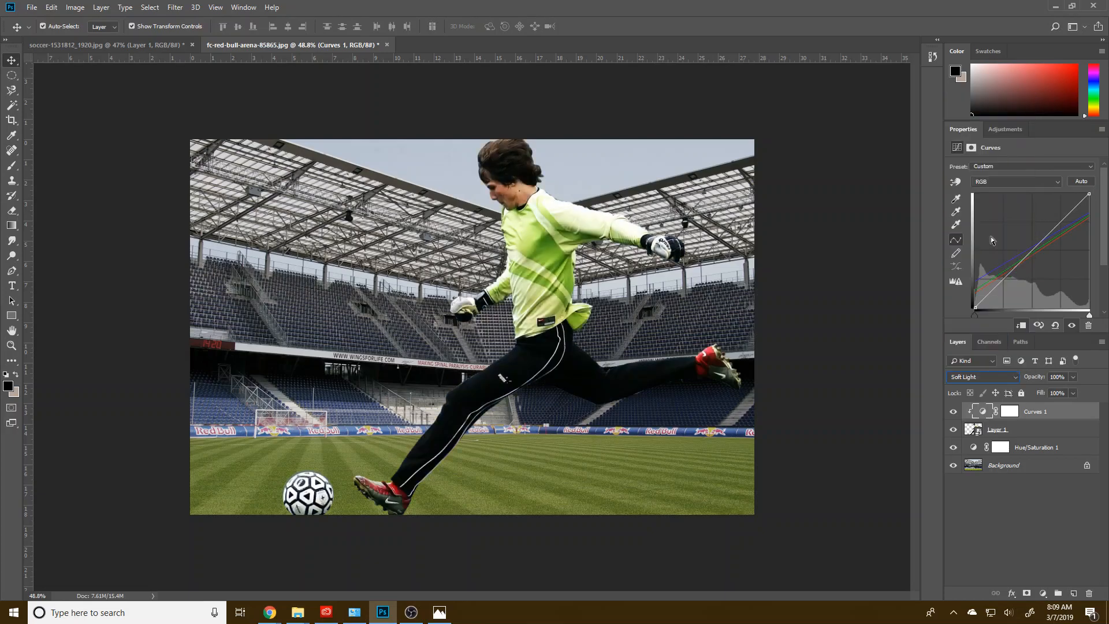
scroll(984, 377, "down", 2)
Step: Set the Curves layer's blend mode to Multiply and its opacity to 34%
left_click(983, 377)
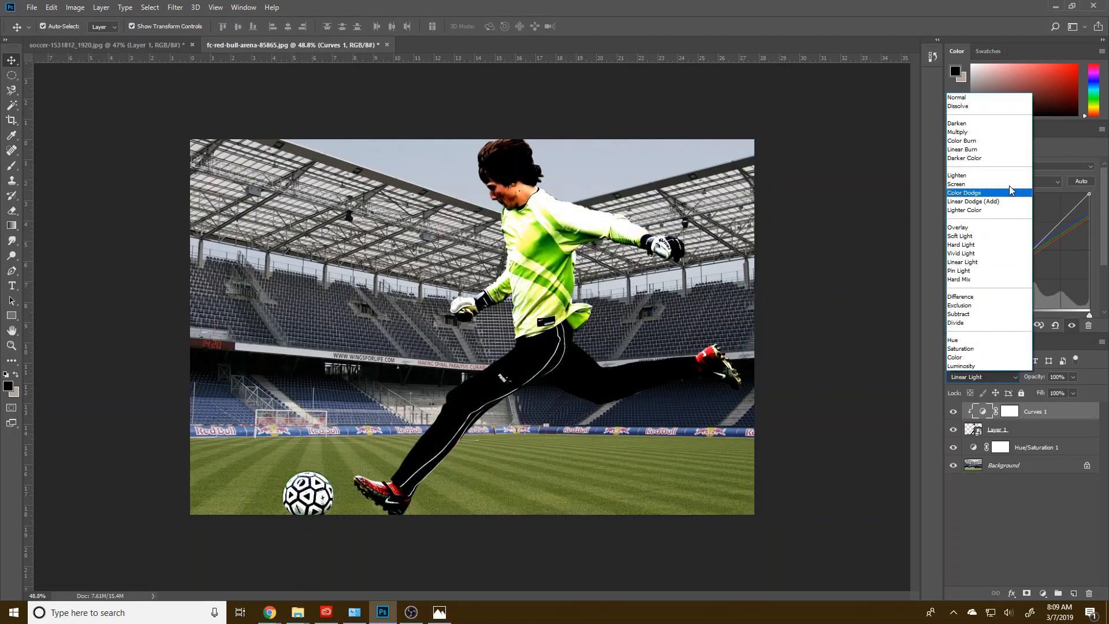
left_click(995, 132)
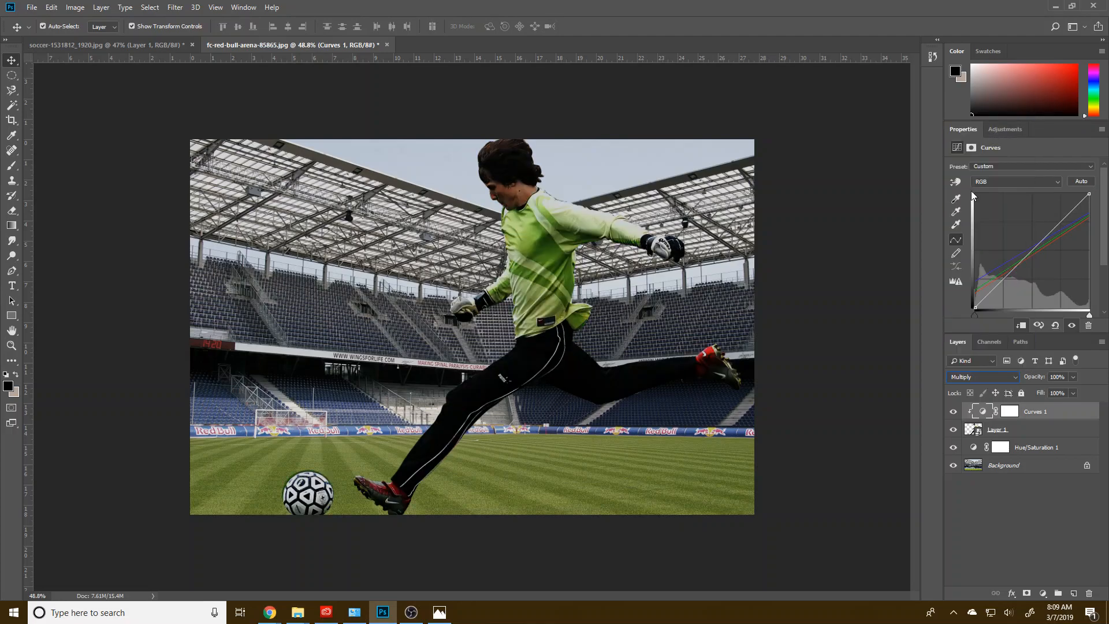
left_click_drag(1055, 388, 1039, 392)
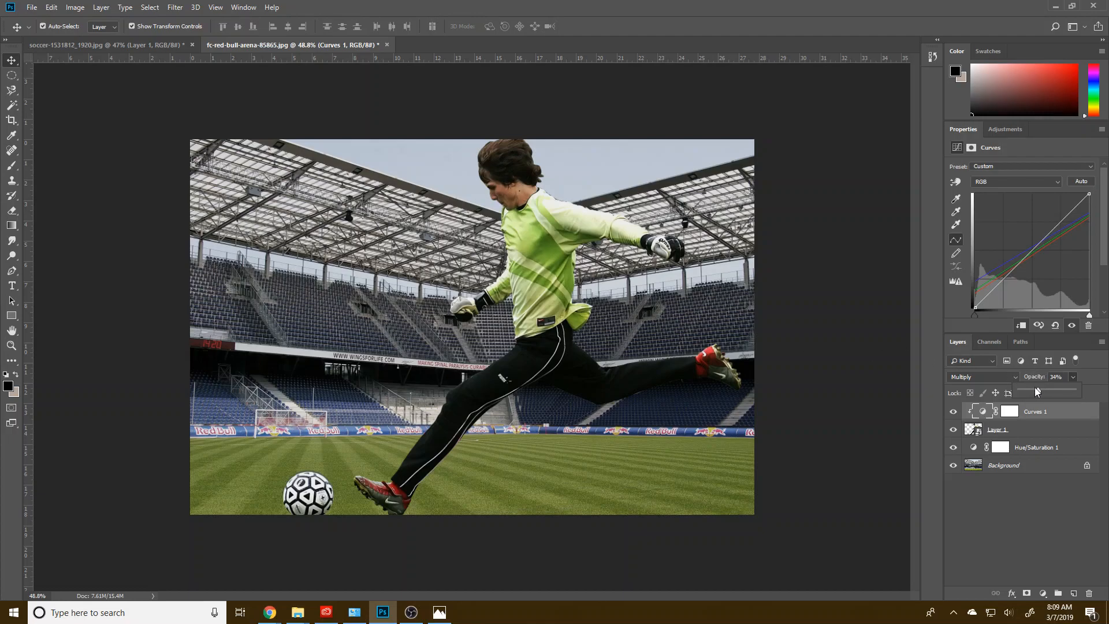
Step: Add a layer directly above the Background, fill it with gray sampled from the stands, and lower its opacity to 13%
left_click(1020, 471)
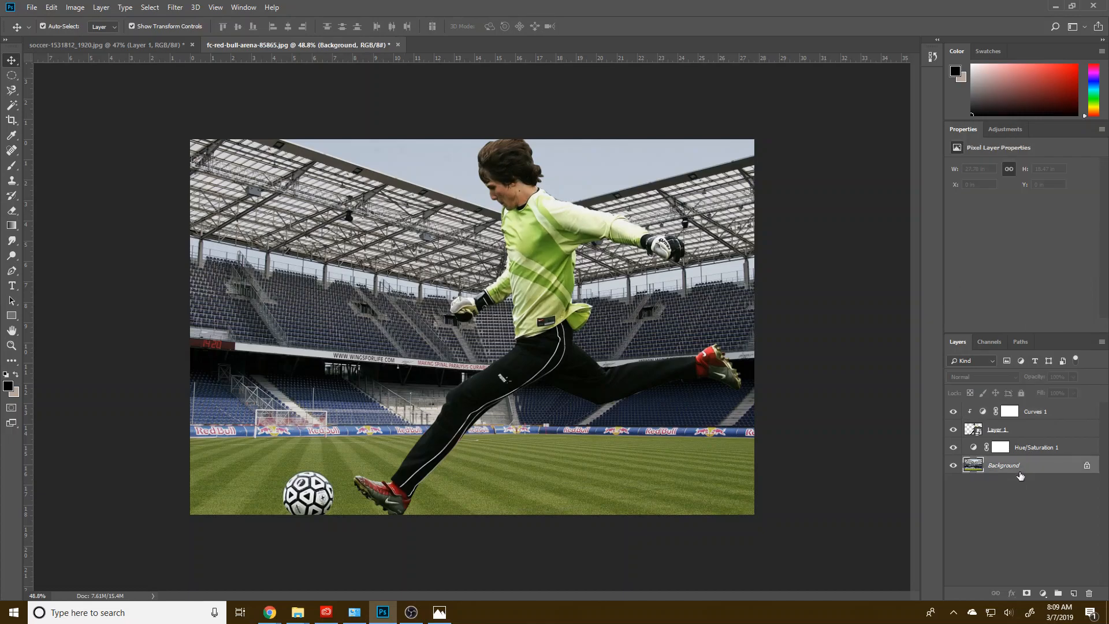
left_click(1073, 594)
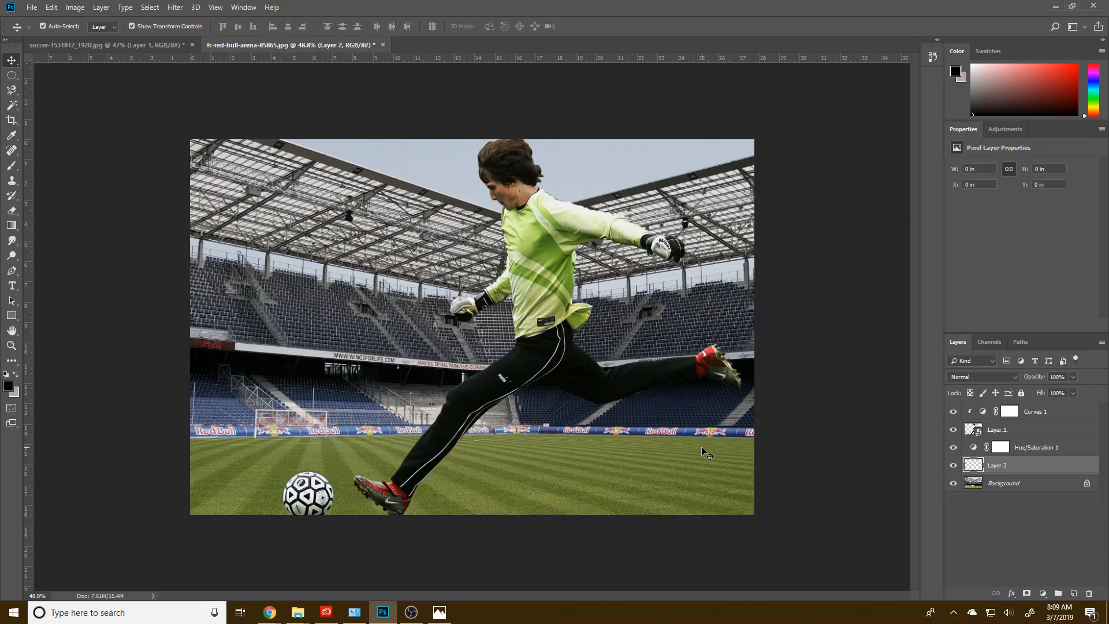
key("i")
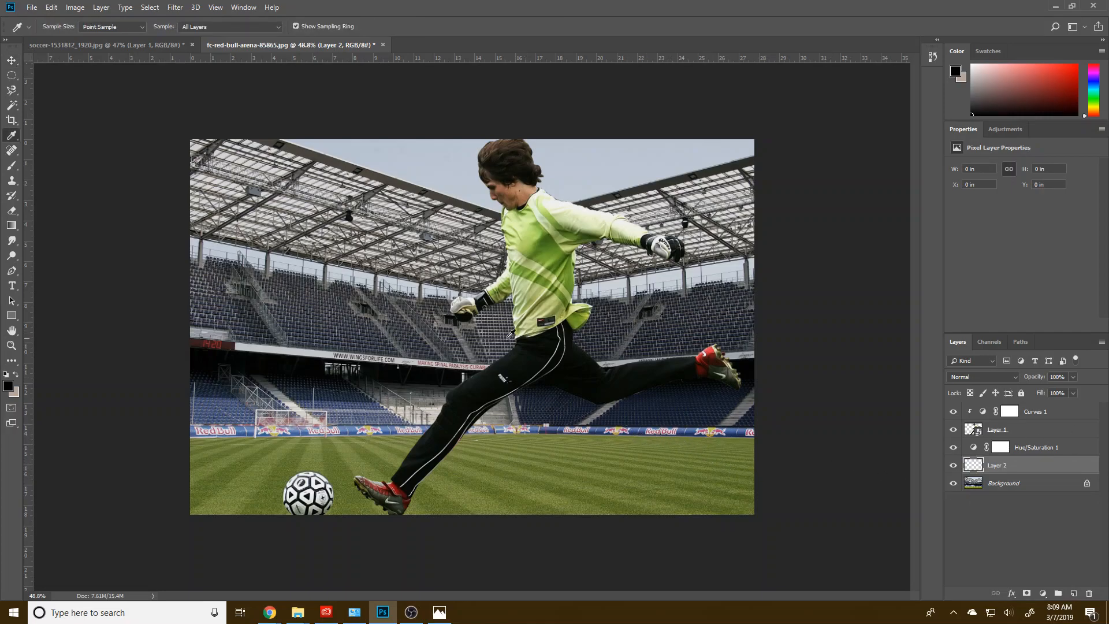
left_click(412, 341)
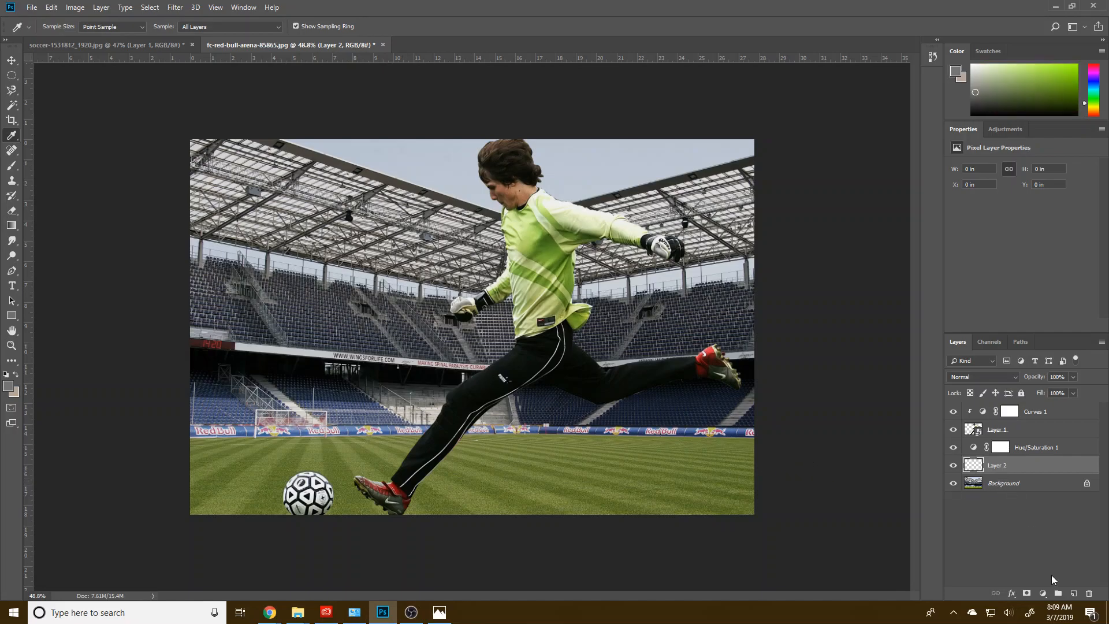
left_click(11, 226)
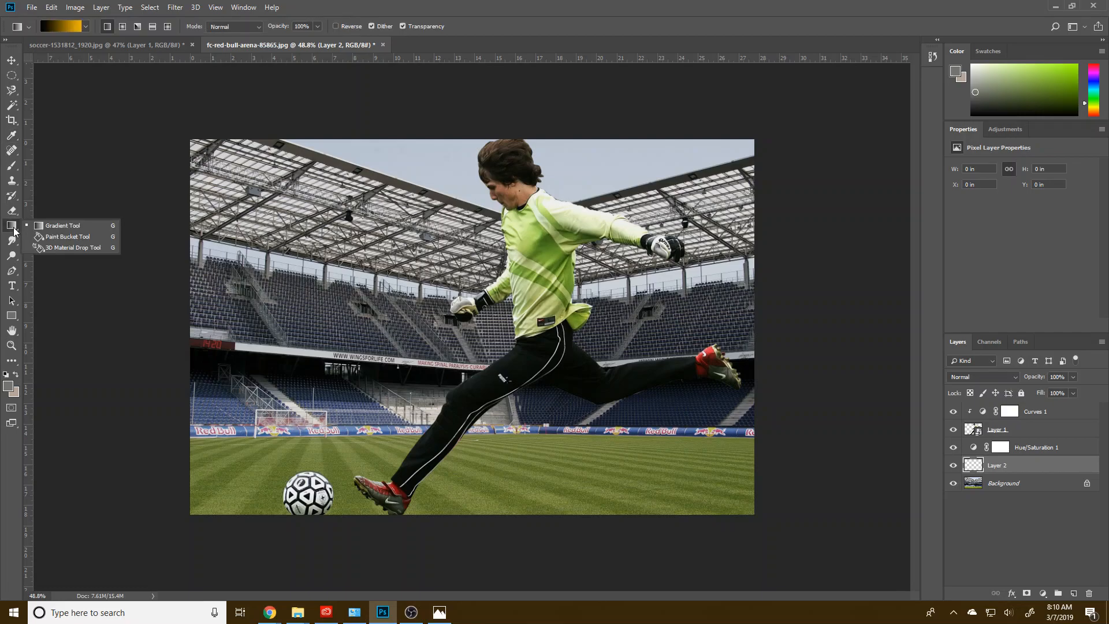
left_click(51, 237)
left_click(272, 315)
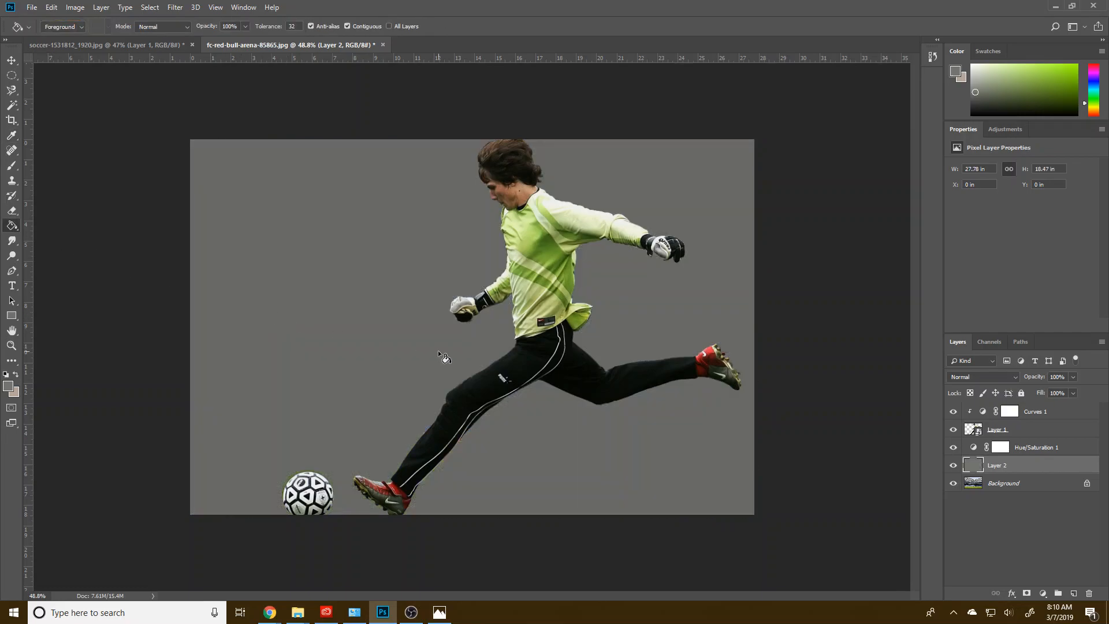
left_click(1073, 378)
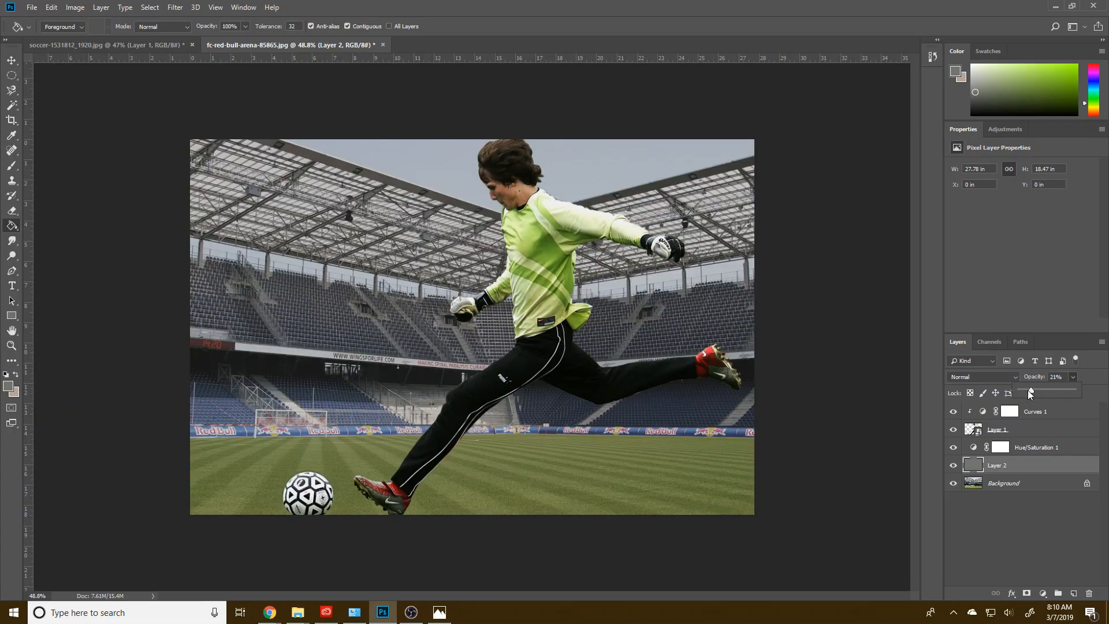
left_click_drag(1027, 390, 1027, 390)
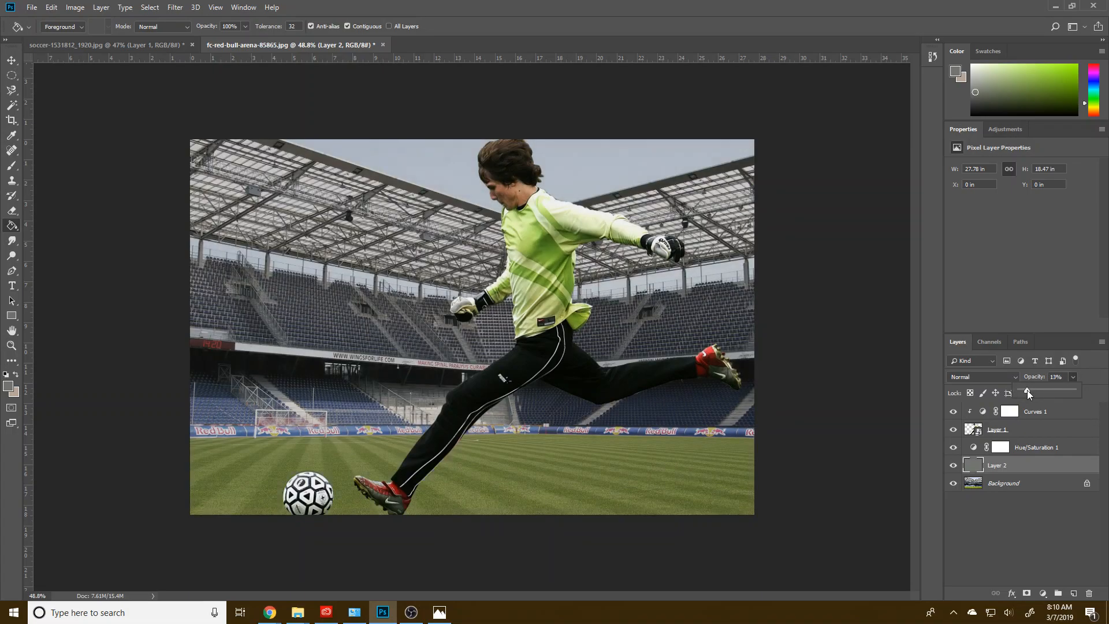
Step: Add a Hue/Saturation adjustment clipped to the gray fill layer, with hue +27, saturation +69 and lightness +6
left_click(1044, 594)
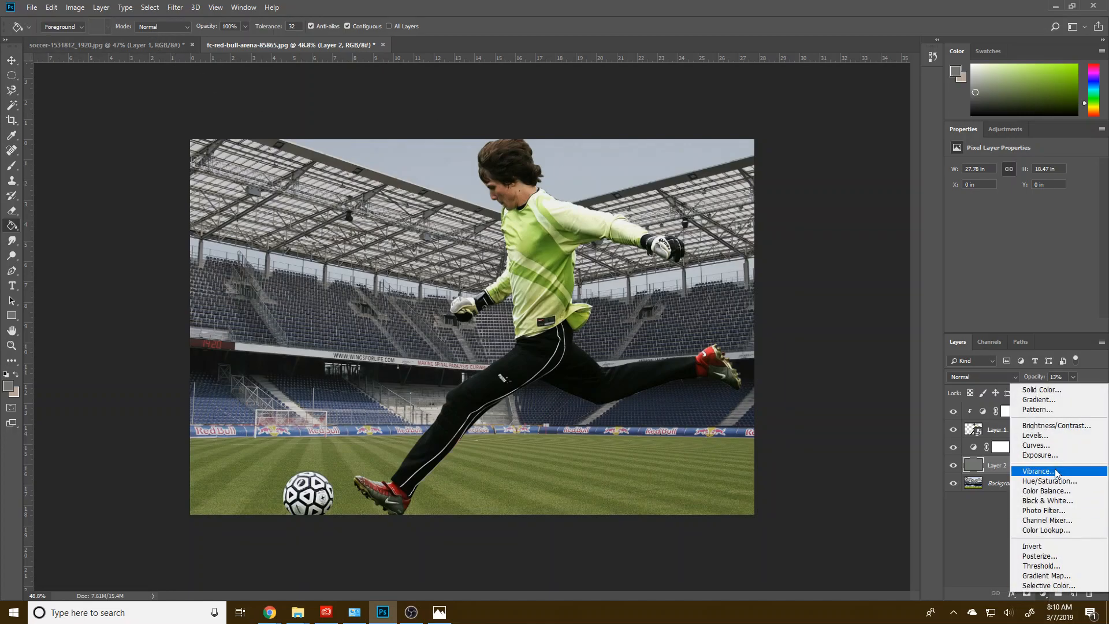
left_click(1028, 481)
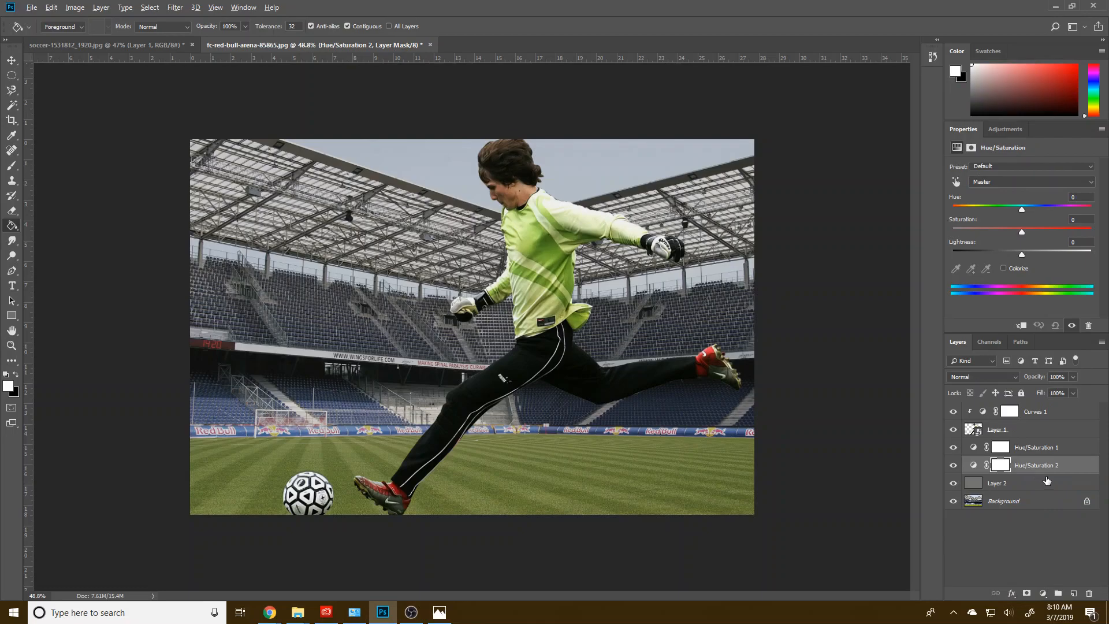
left_click(1047, 474, "alt")
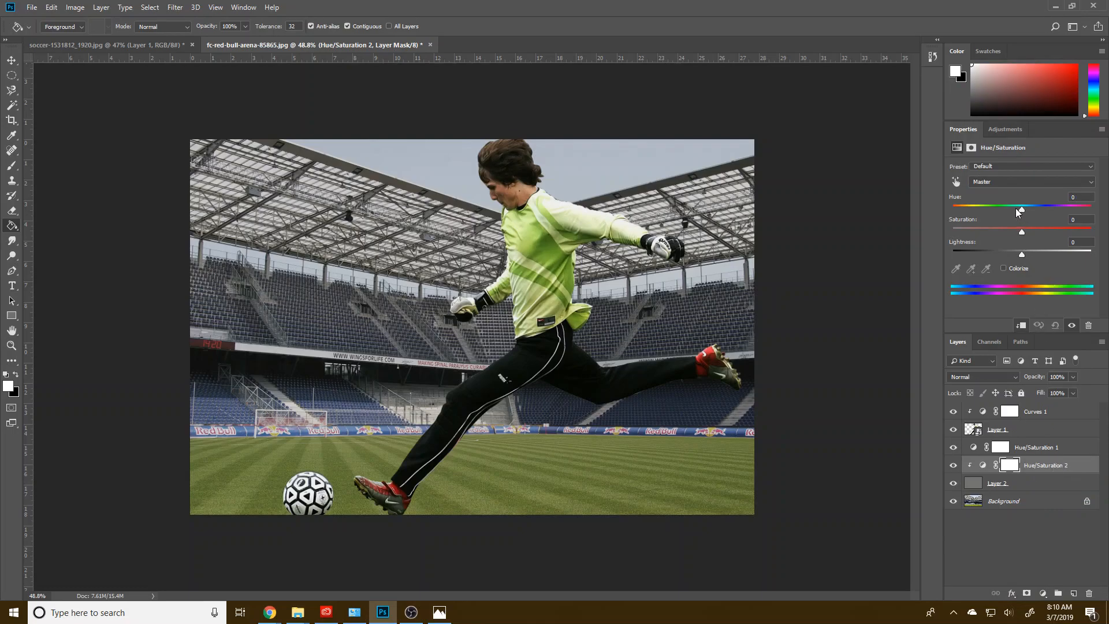
left_click_drag(1021, 208, 1045, 208)
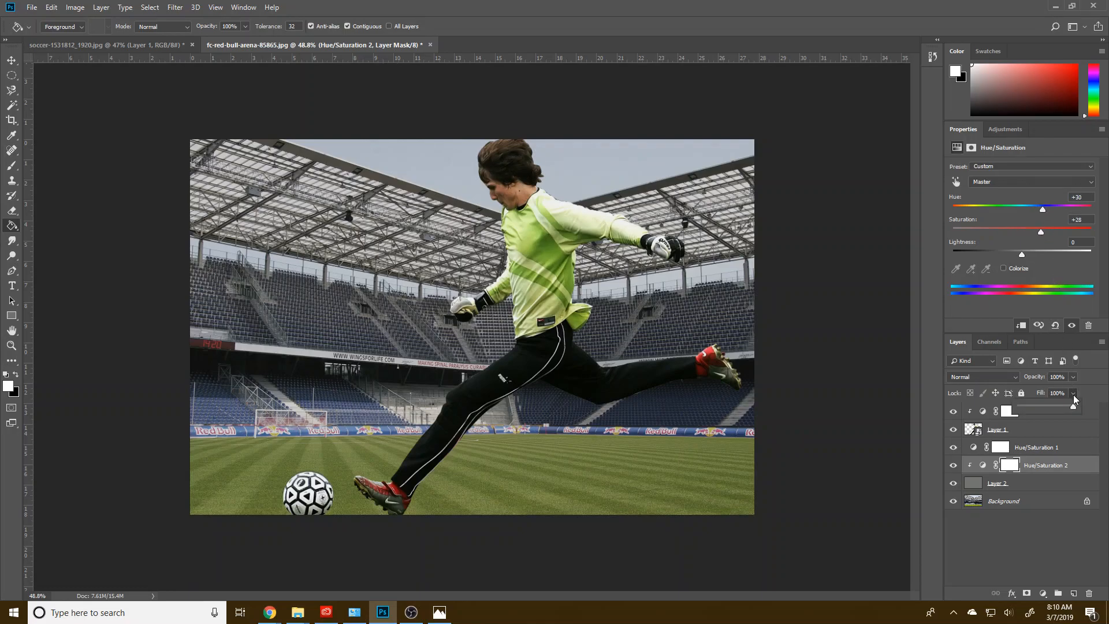
left_click(983, 465)
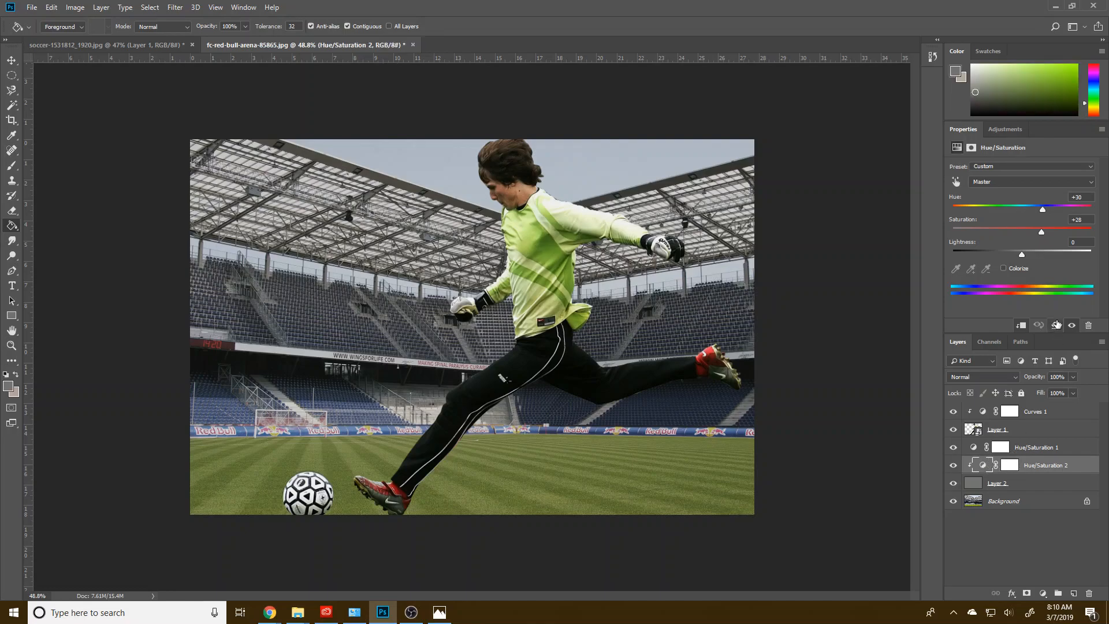
mouse_move(1035, 211)
left_mouse_down()
mouse_move(1014, 207)
mouse_move(1058, 208)
mouse_move(1070, 231)
mouse_move(1029, 254)
mouse_move(1053, 206)
mouse_move(1041, 207)
left_mouse_up()
Step: Set the clipped Hue/Saturation adjustment's hue to +30 and, after trying 27%, lower the gray fill layer's opacity to 12%
left_click(980, 487)
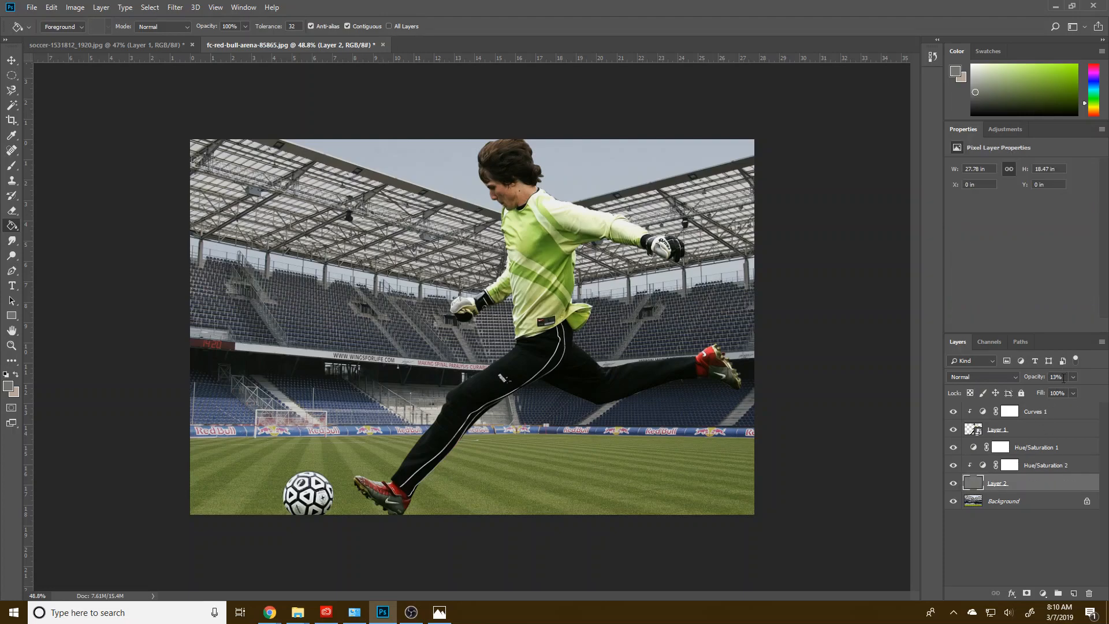
left_click_drag(1065, 390, 1069, 390)
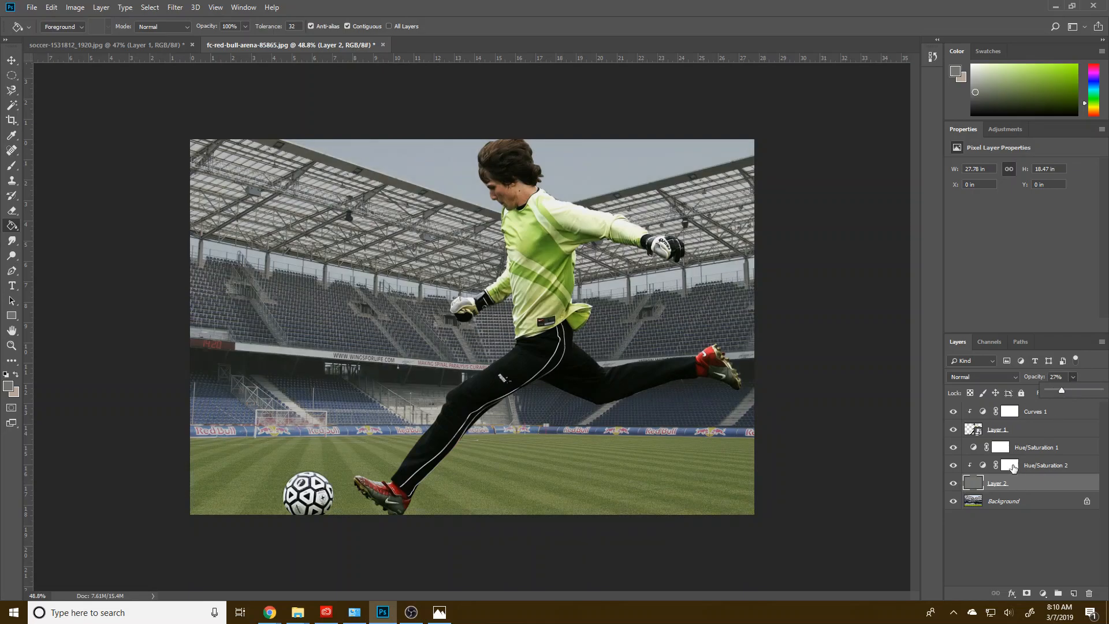
left_click(981, 470)
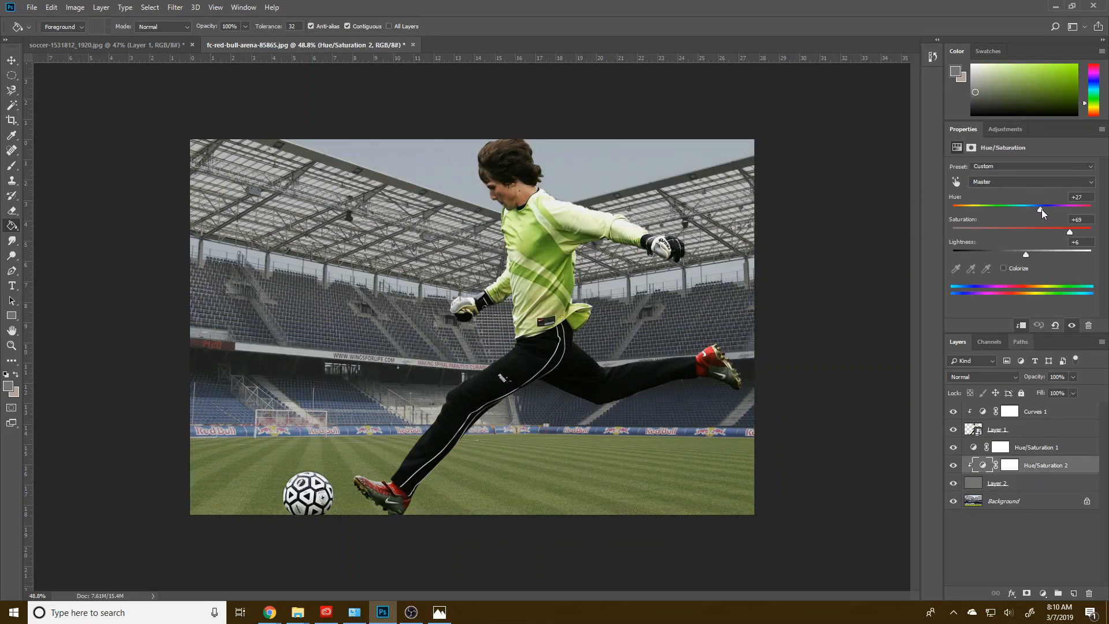
mouse_move(1040, 209)
left_mouse_down()
mouse_move(1085, 210)
mouse_move(1017, 207)
mouse_move(1043, 207)
left_mouse_up()
left_click(973, 487)
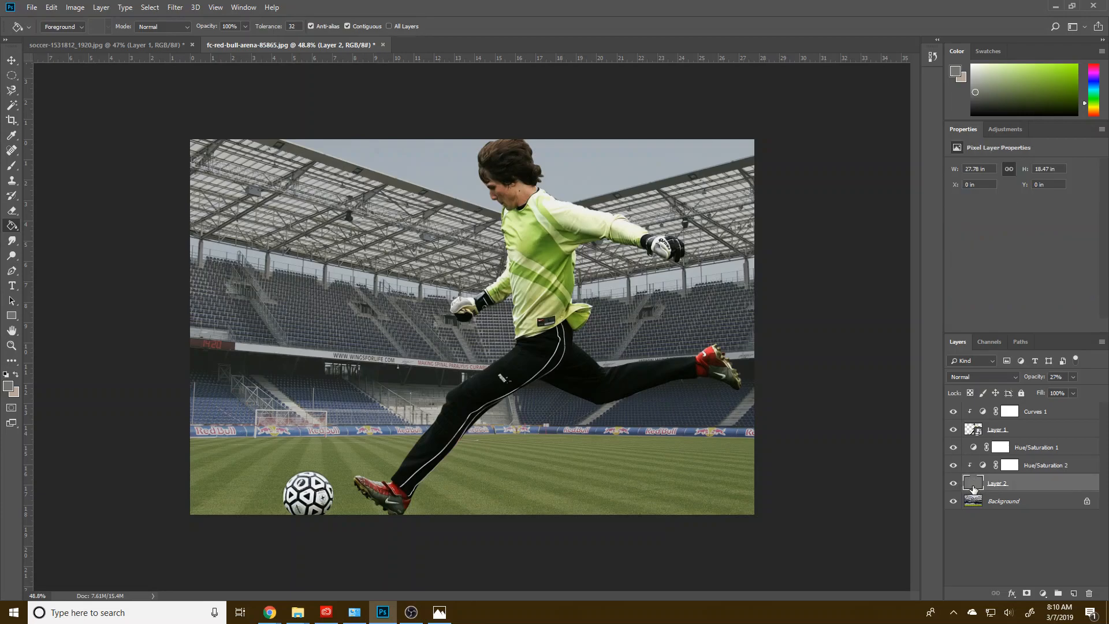
left_click(1073, 377)
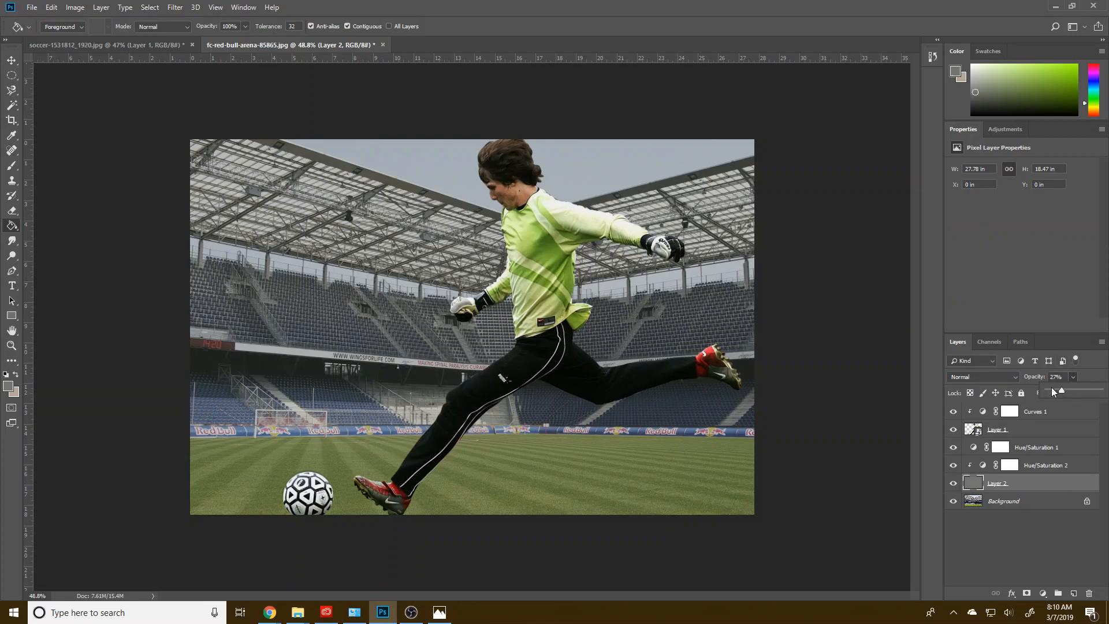
Step: Disable the mask of the Hue/Saturation adjustment clipped to the gray fill layer and delete that adjustment layer
left_click(982, 469)
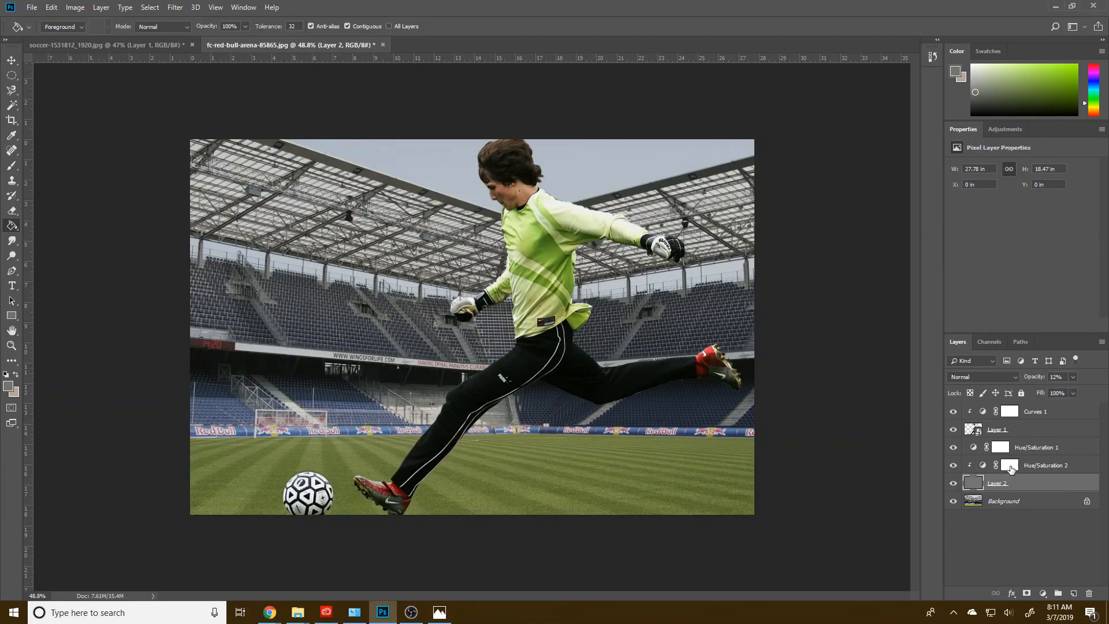
right_click(1013, 471)
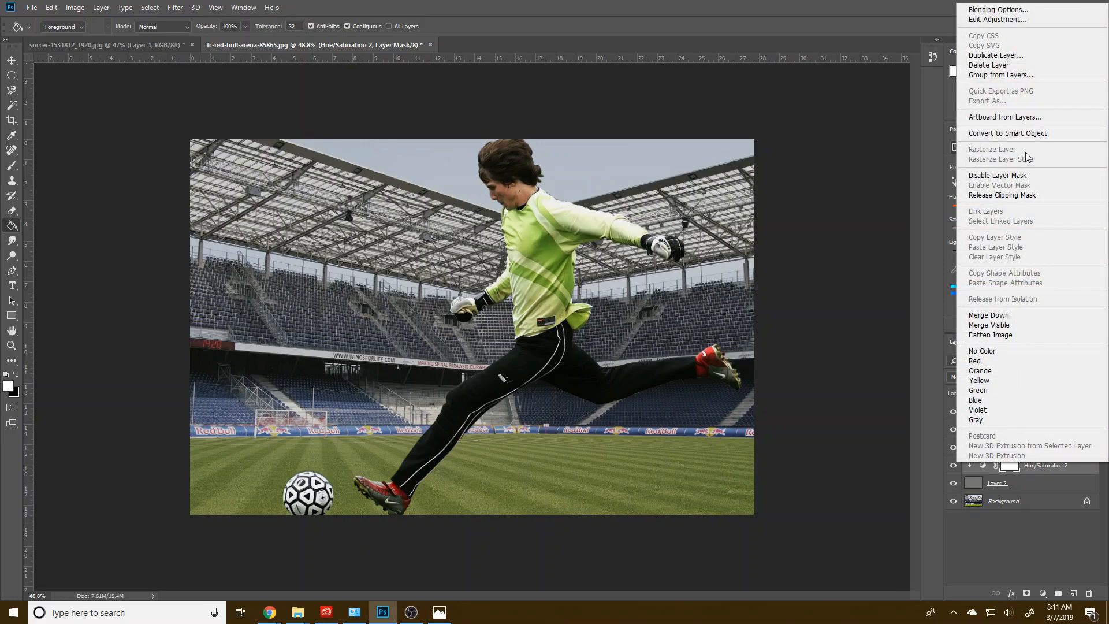
left_click(1015, 175)
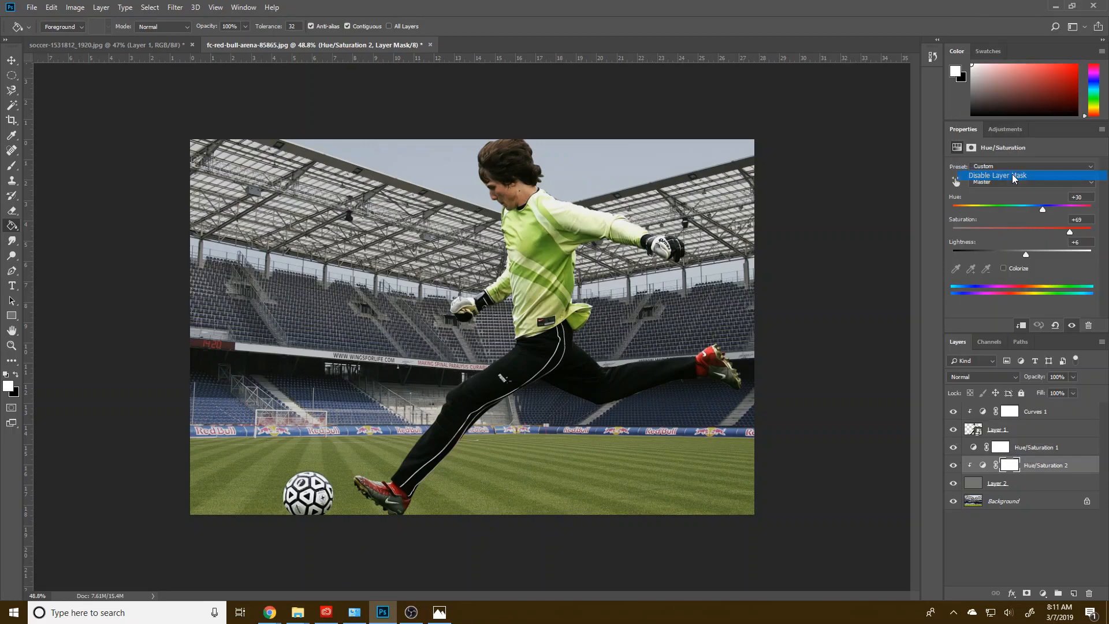
right_click(981, 465)
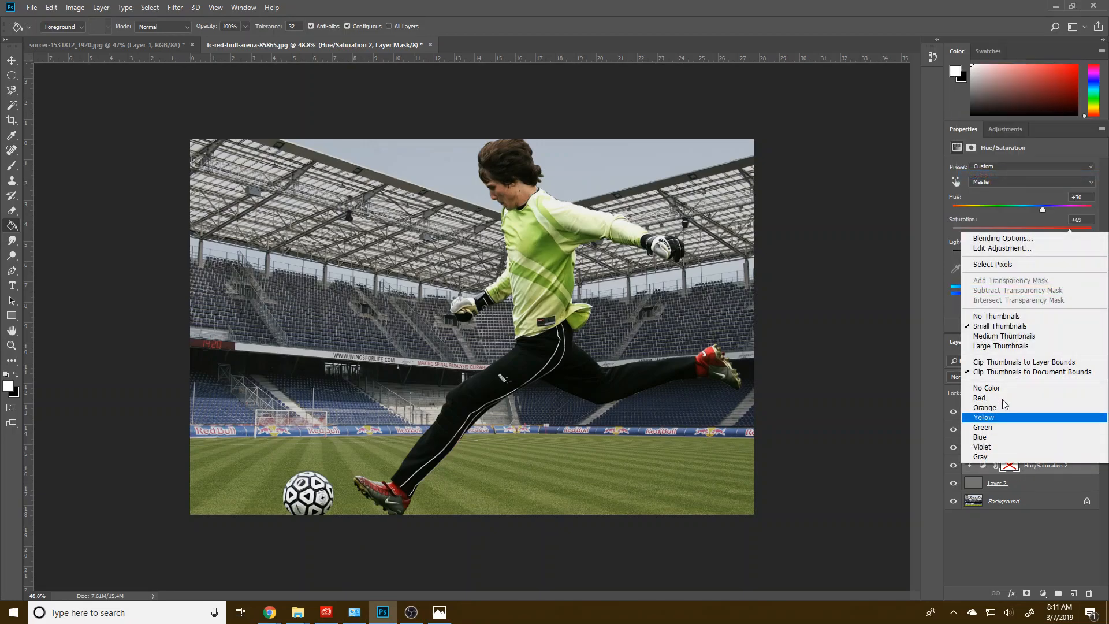
left_click(1021, 496)
left_click(1089, 593)
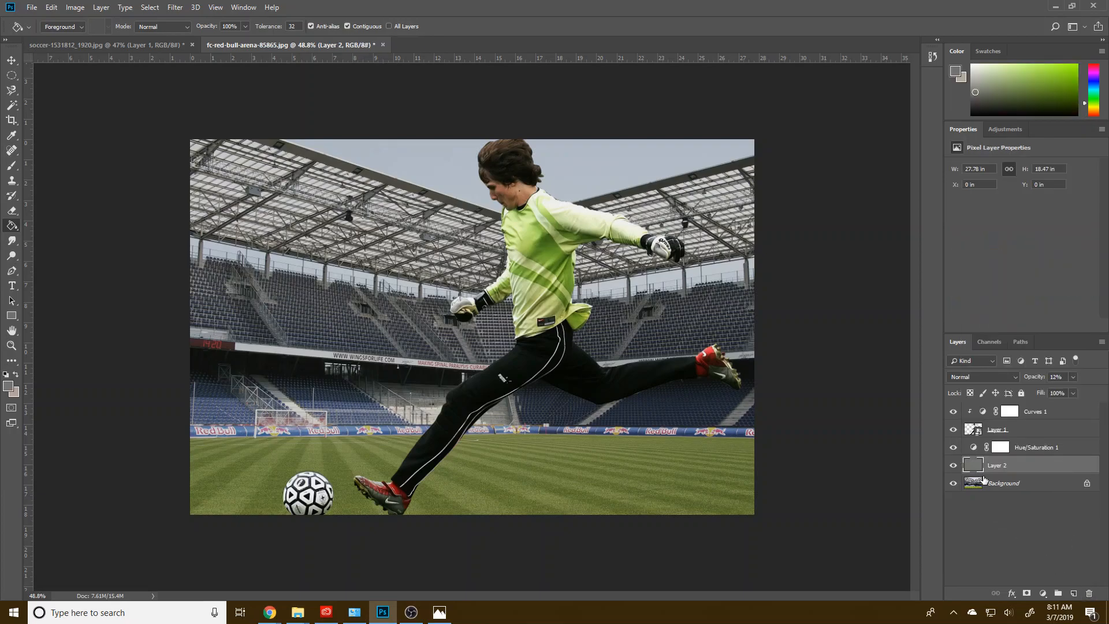
Step: Try shifting the hue and saturation of the gray fill layer directly with a Hue/Saturation adjustment
left_click(70, 7)
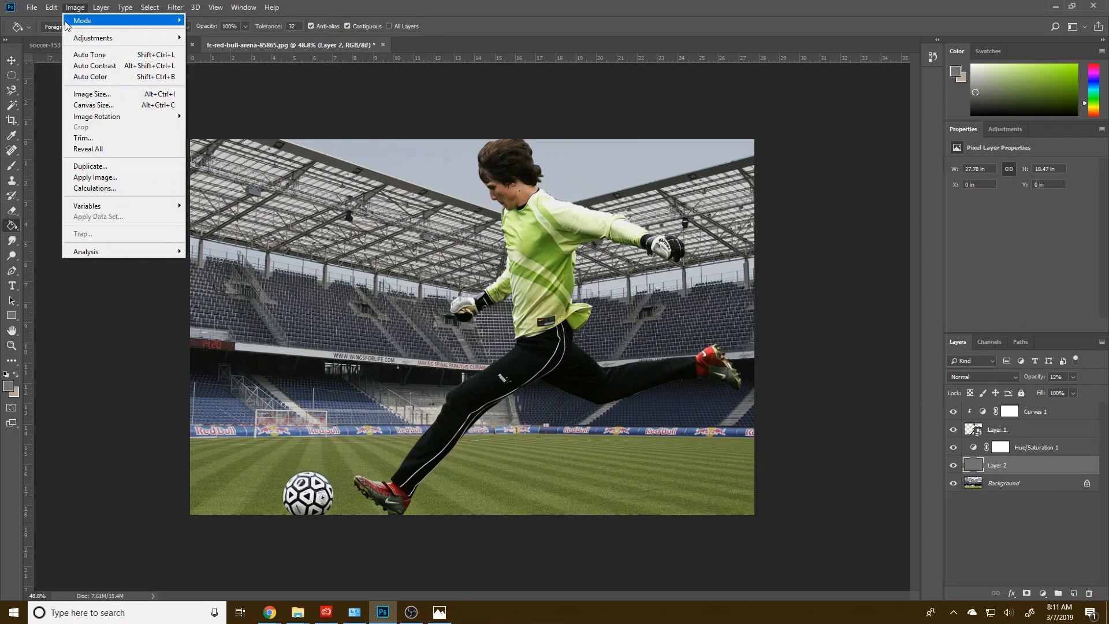
mouse_move(92, 38)
left_click(215, 100)
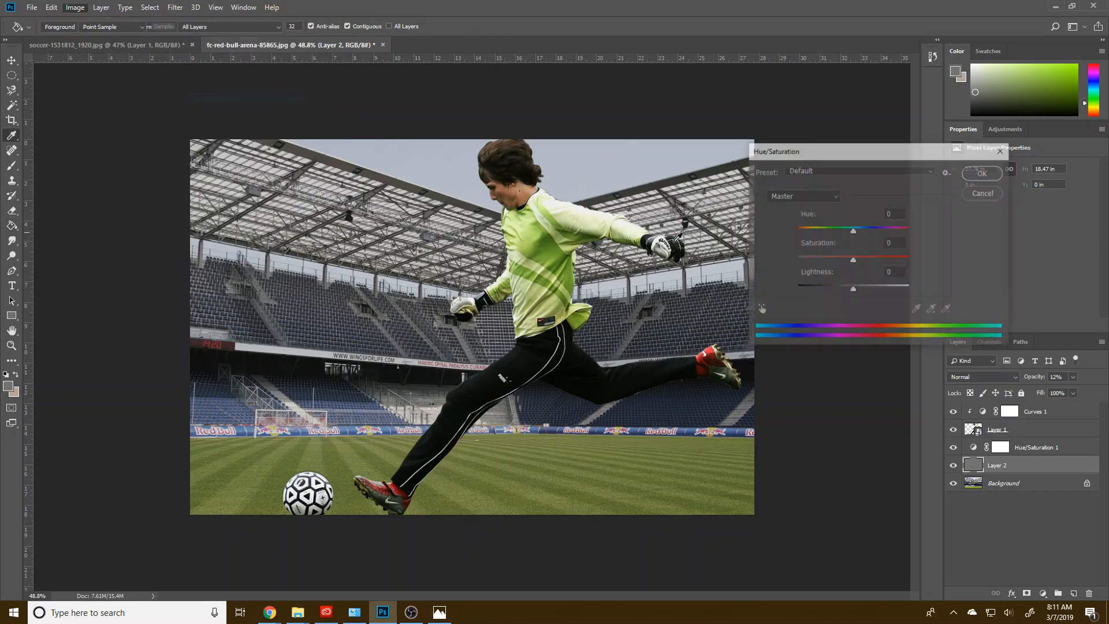
mouse_move(860, 230)
left_mouse_down()
mouse_move(885, 229)
mouse_move(876, 261)
mouse_move(900, 261)
mouse_move(860, 264)
mouse_move(862, 290)
mouse_move(883, 261)
mouse_move(838, 230)
left_mouse_up()
left_click(899, 229)
left_click(858, 261)
left_click(1003, 150)
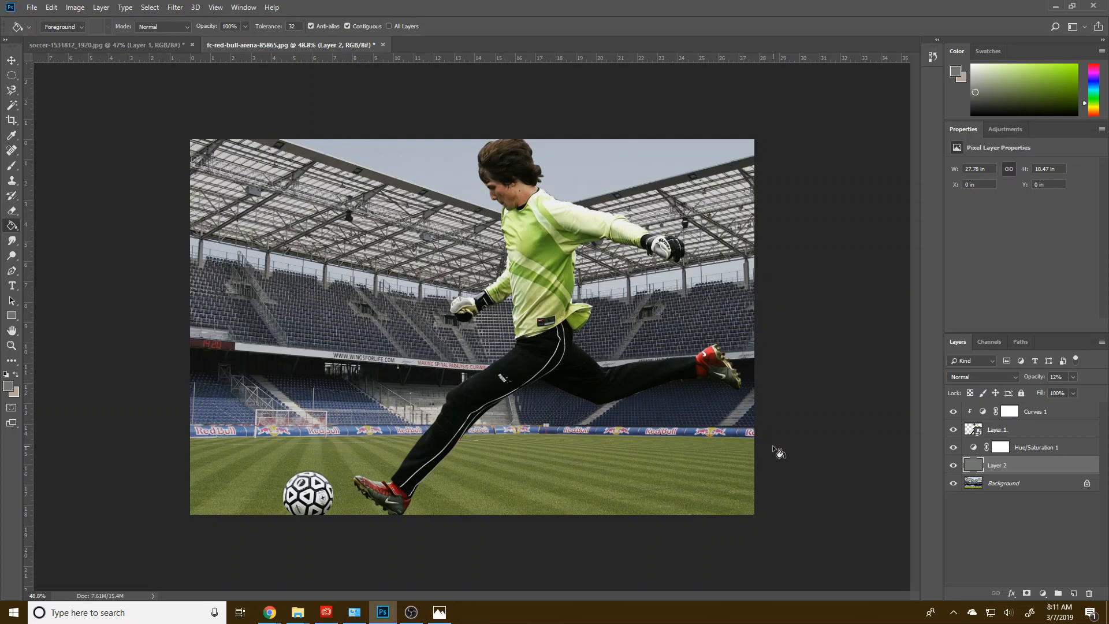
Step: Hide the gray fill layer, sample dark blue from the stadium seats, show the layer again and fill it with that color
left_click(954, 465)
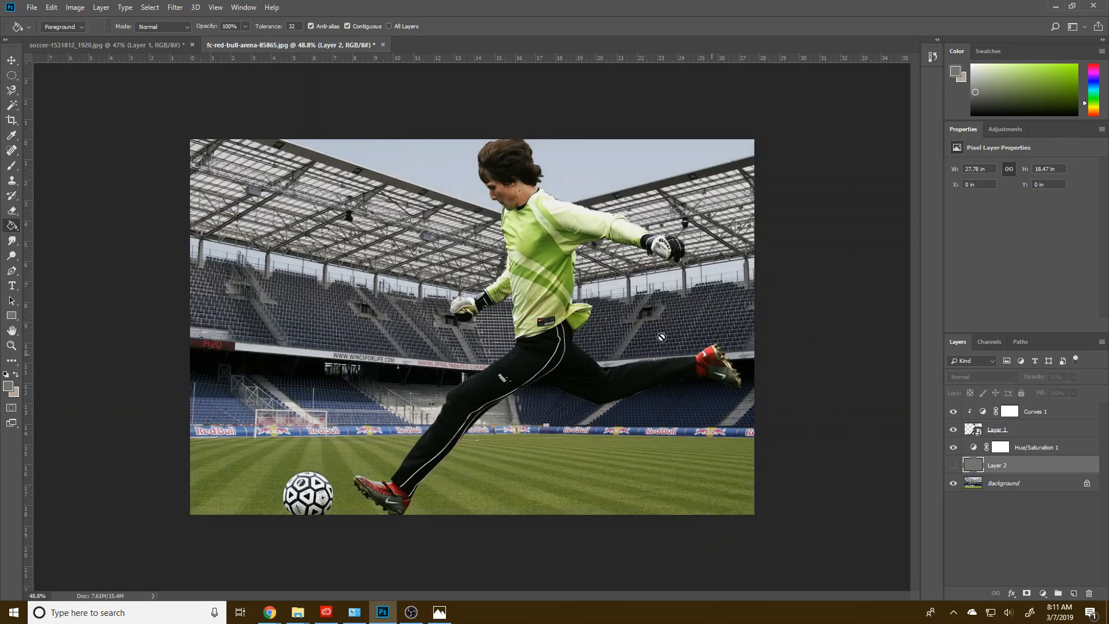
key("i")
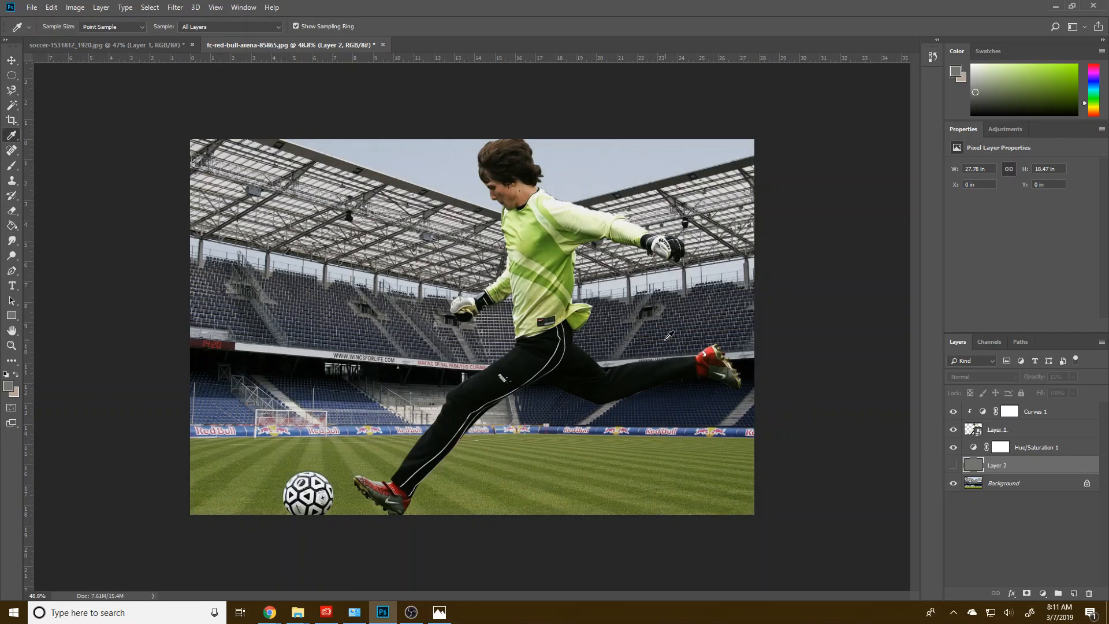
left_click(669, 335)
left_click_drag(670, 335, 751, 411)
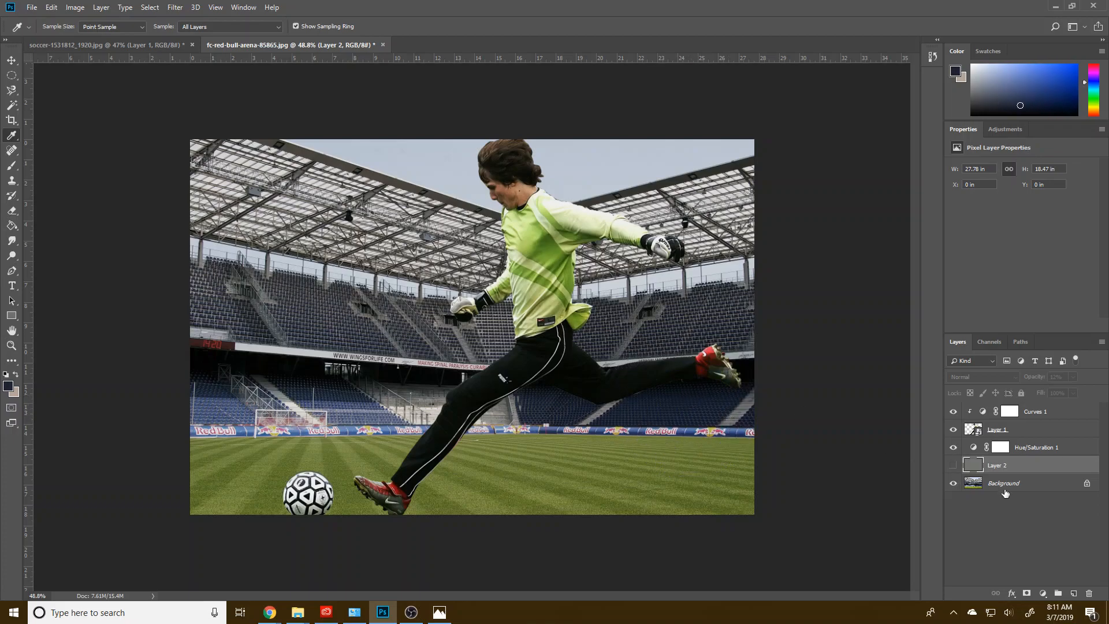
left_click(953, 465)
key("g")
left_click(739, 478)
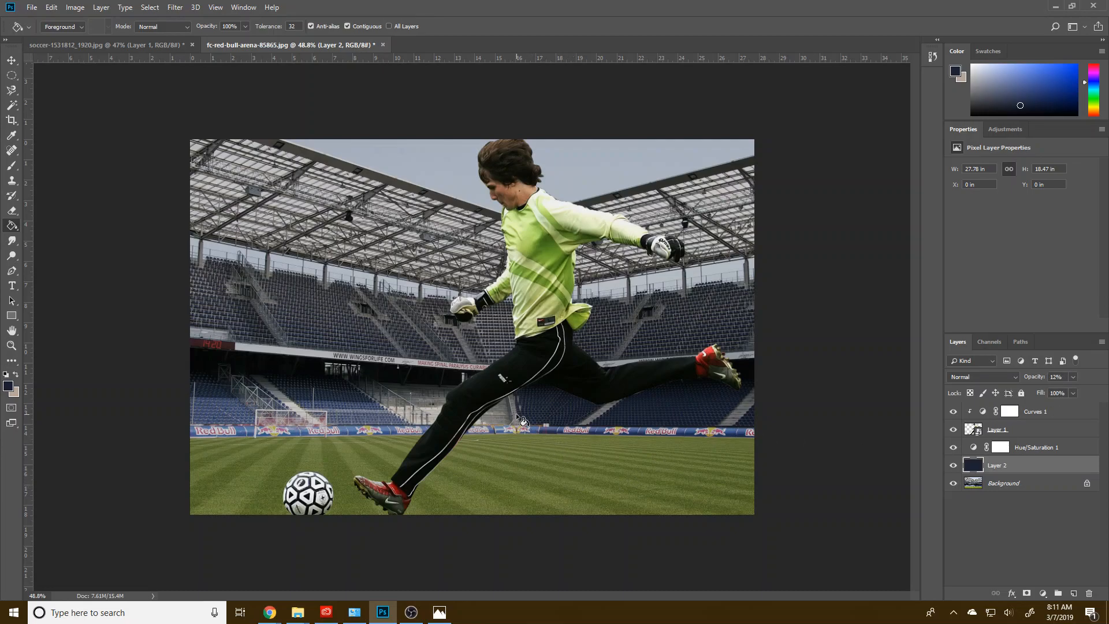
left_click(1002, 491)
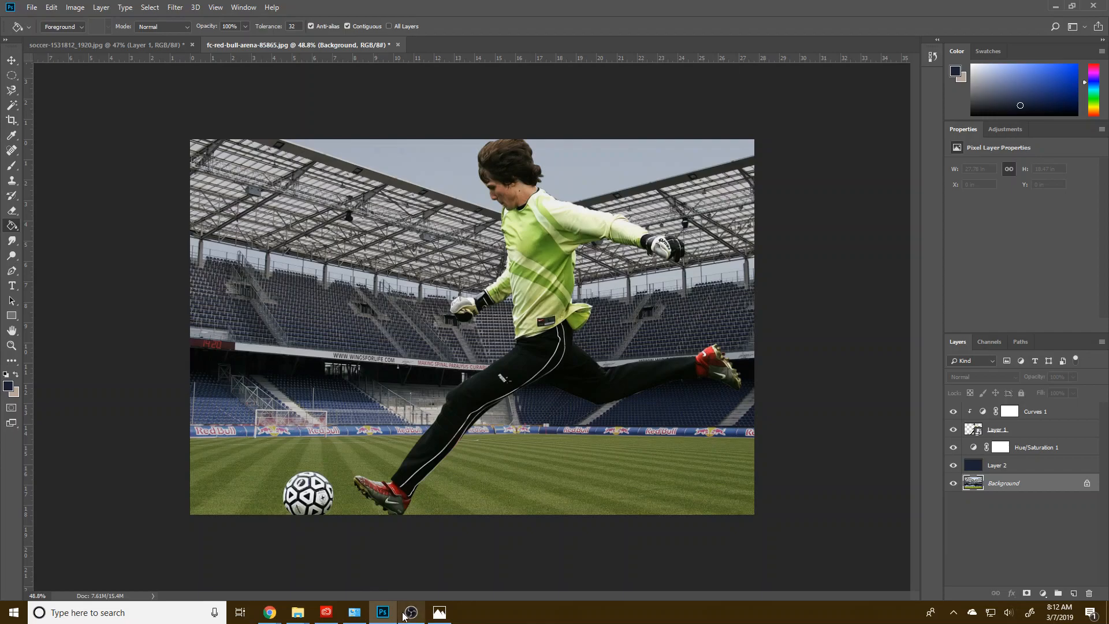
mouse_move(405, 616)
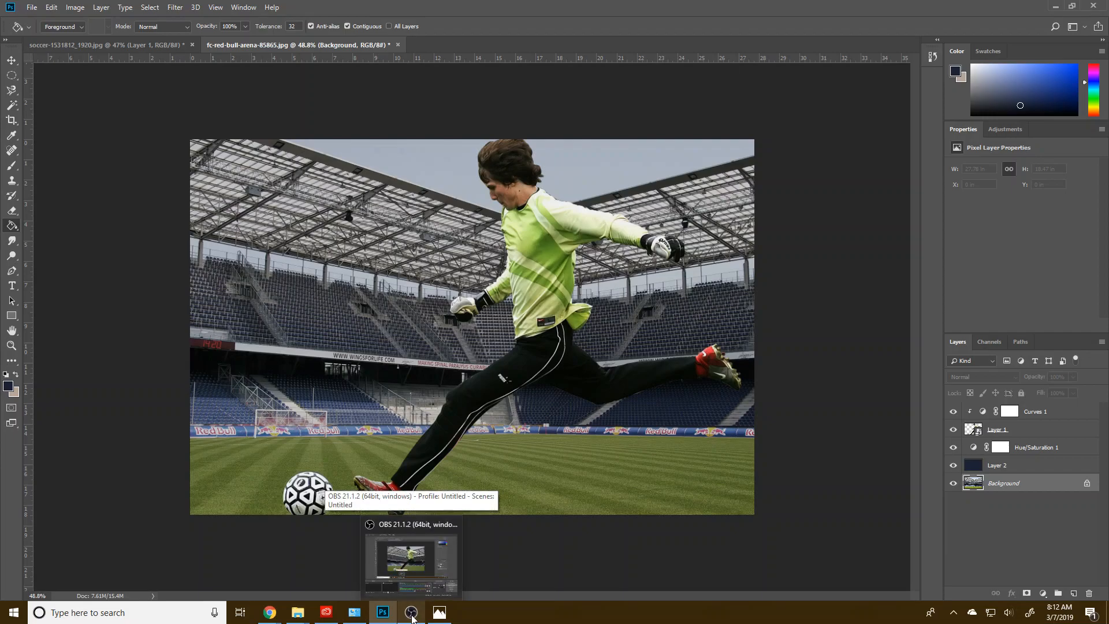
left_click(411, 613)
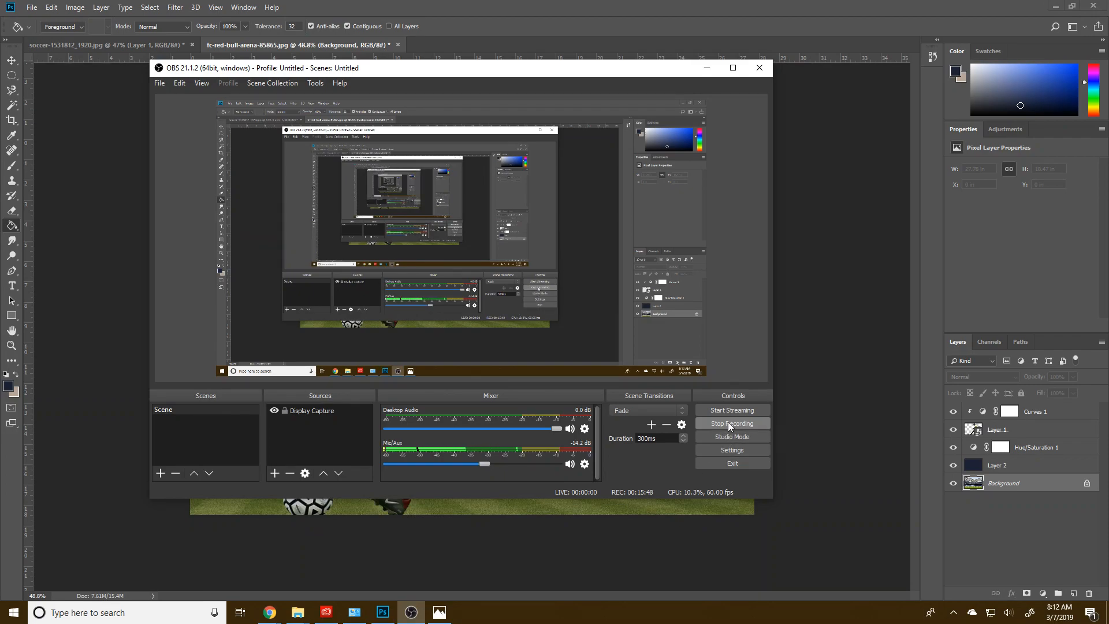